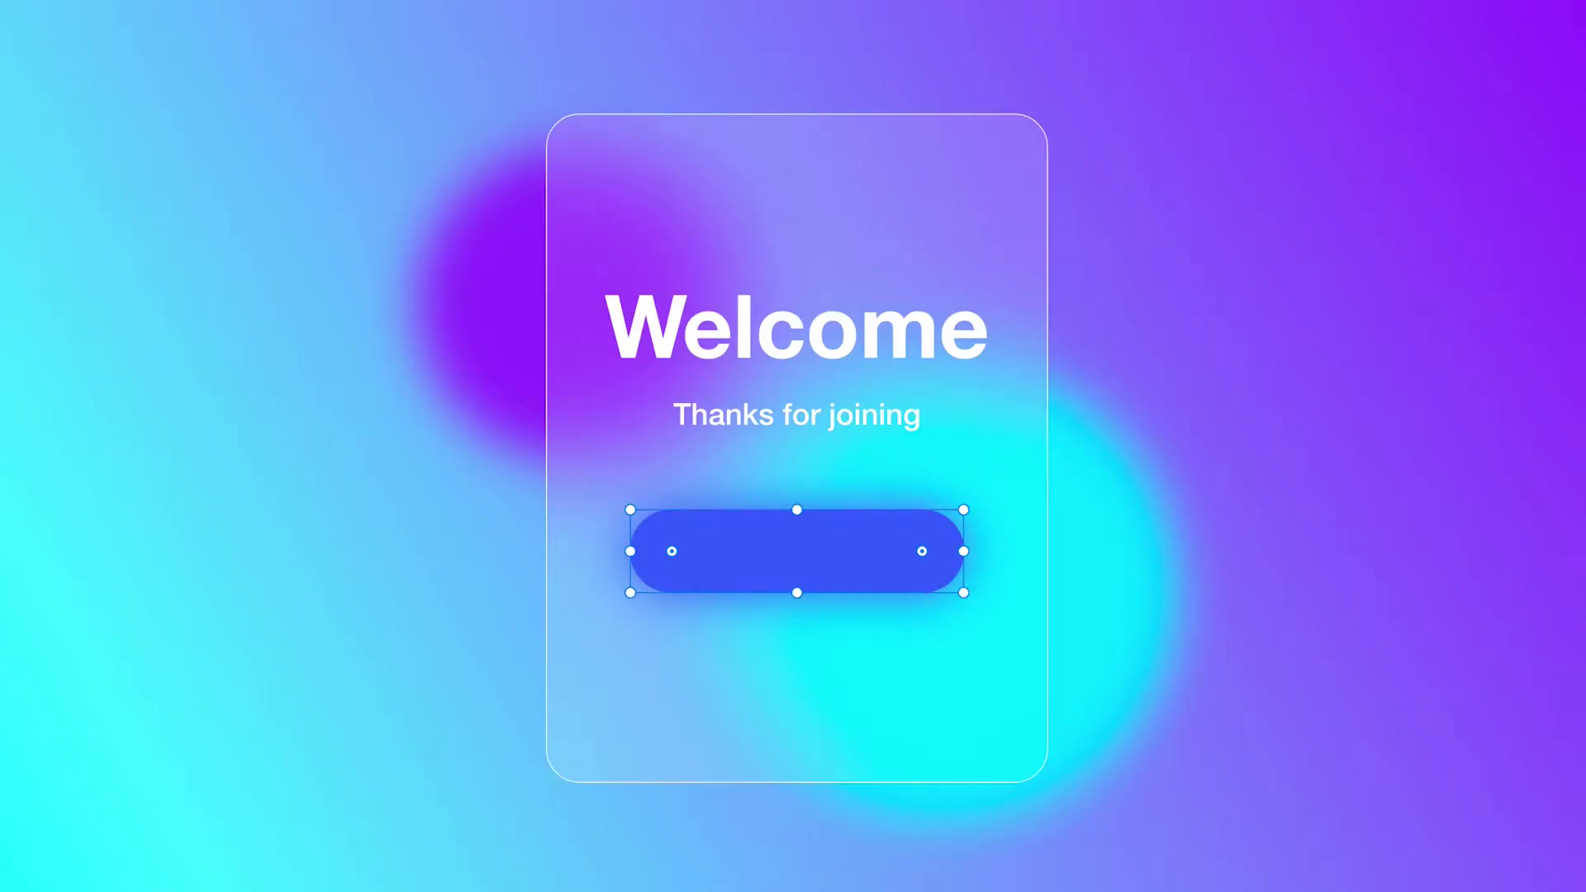
drag(797, 415, 807, 535)
double_click(807, 534)
text(Let’s begin)
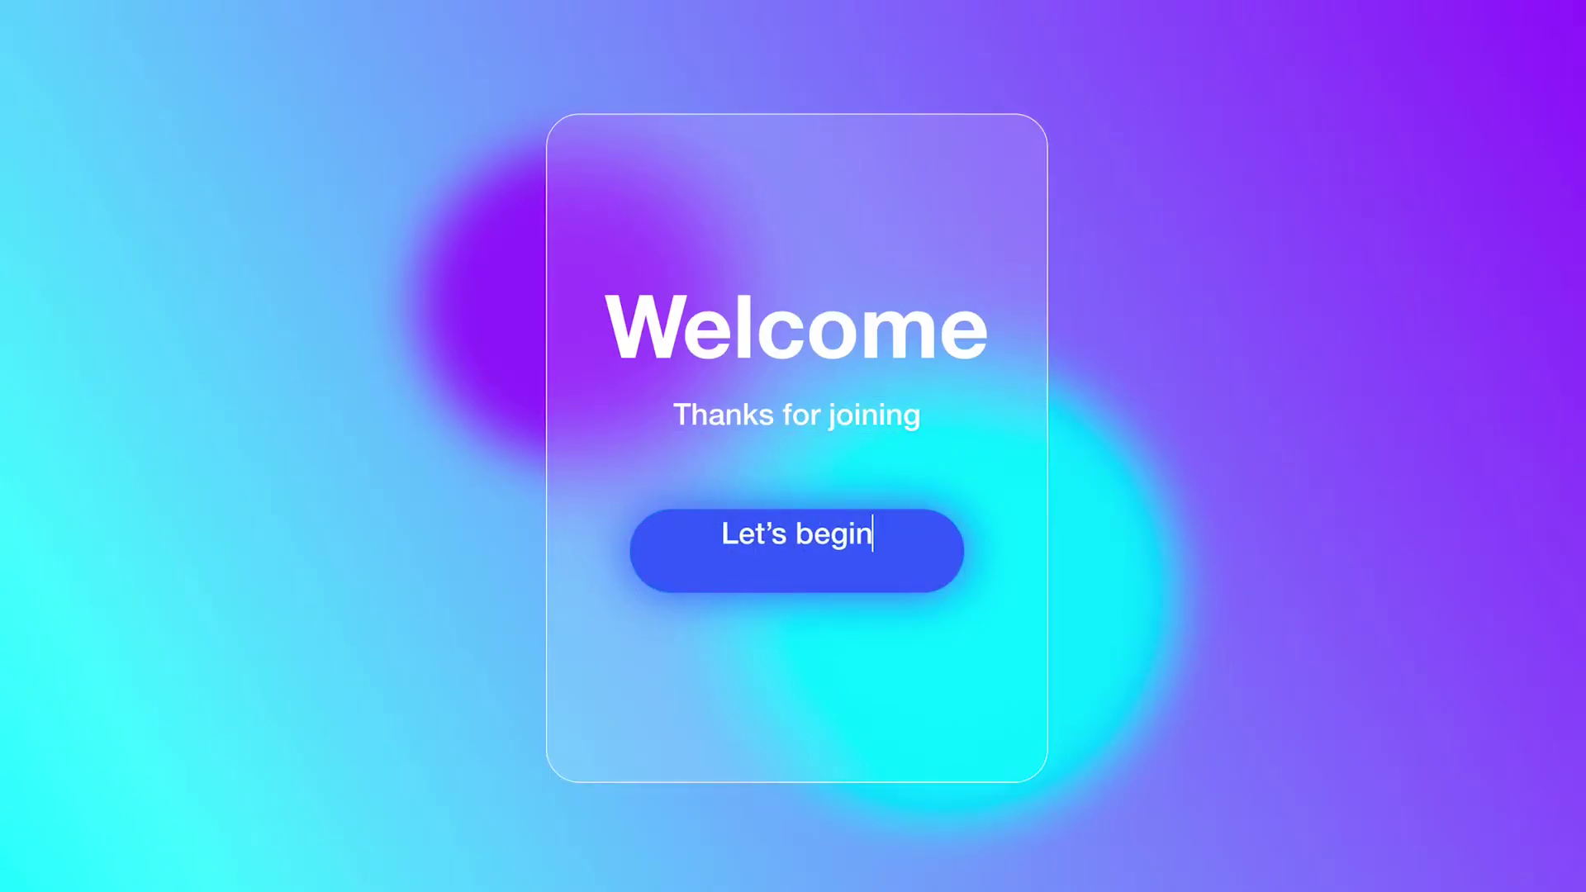
key(Escape)
drag(797, 549, 797, 559)
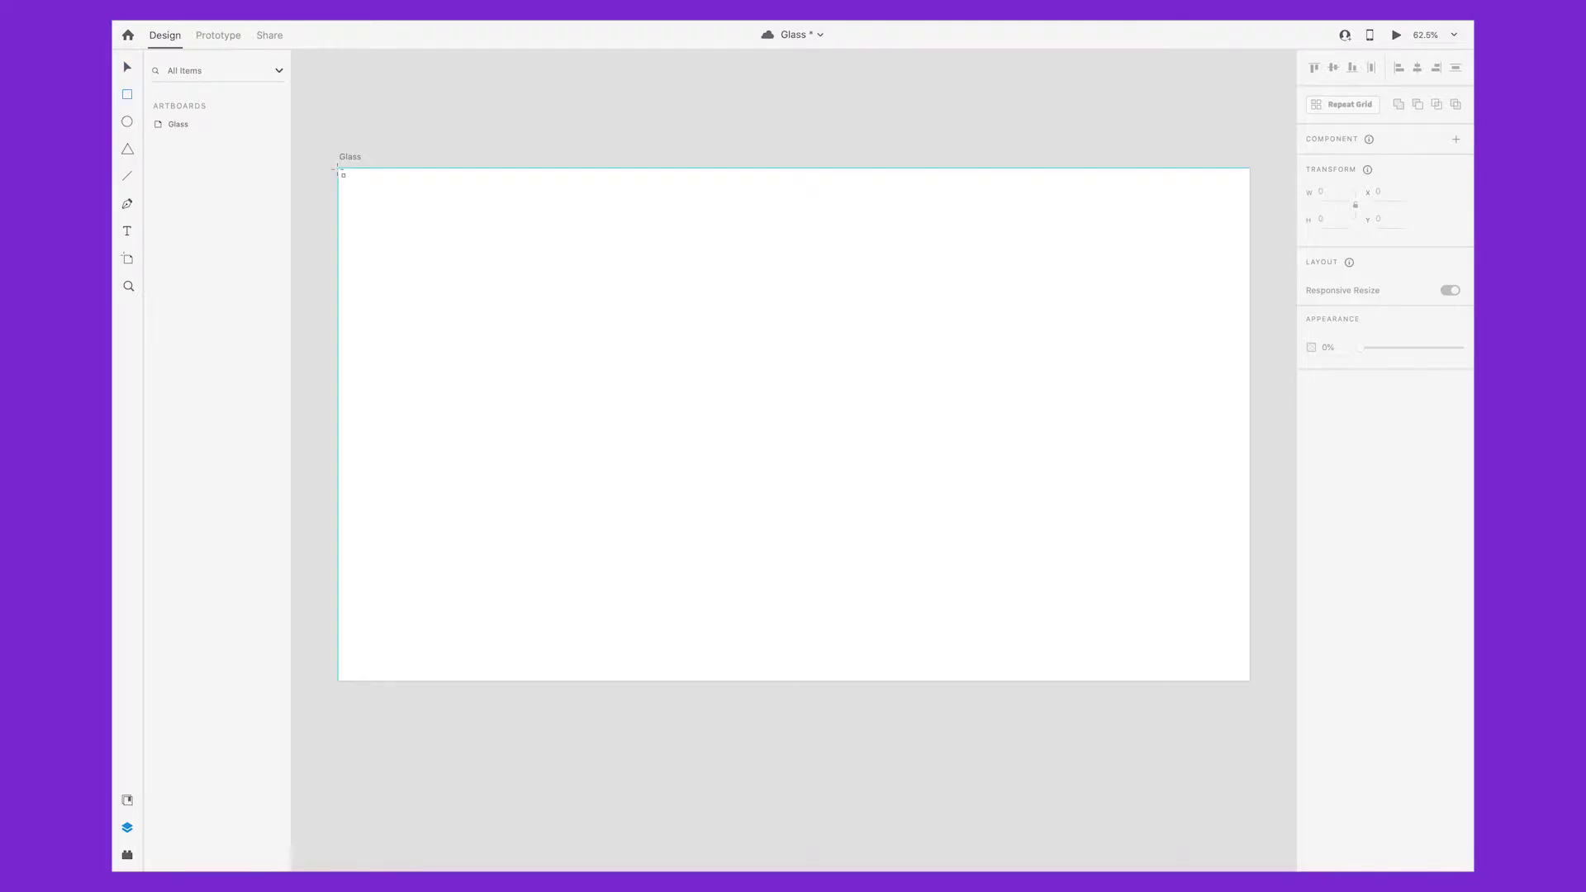
- Draw a 1920 × 1080 rectangle covering the whole Glass artboard and remove its border
mouse_move(337, 169)
mouse_down()
mouse_move(1202, 554)
mouse_move(1248, 636)
mouse_move(1250, 680)
mouse_up()
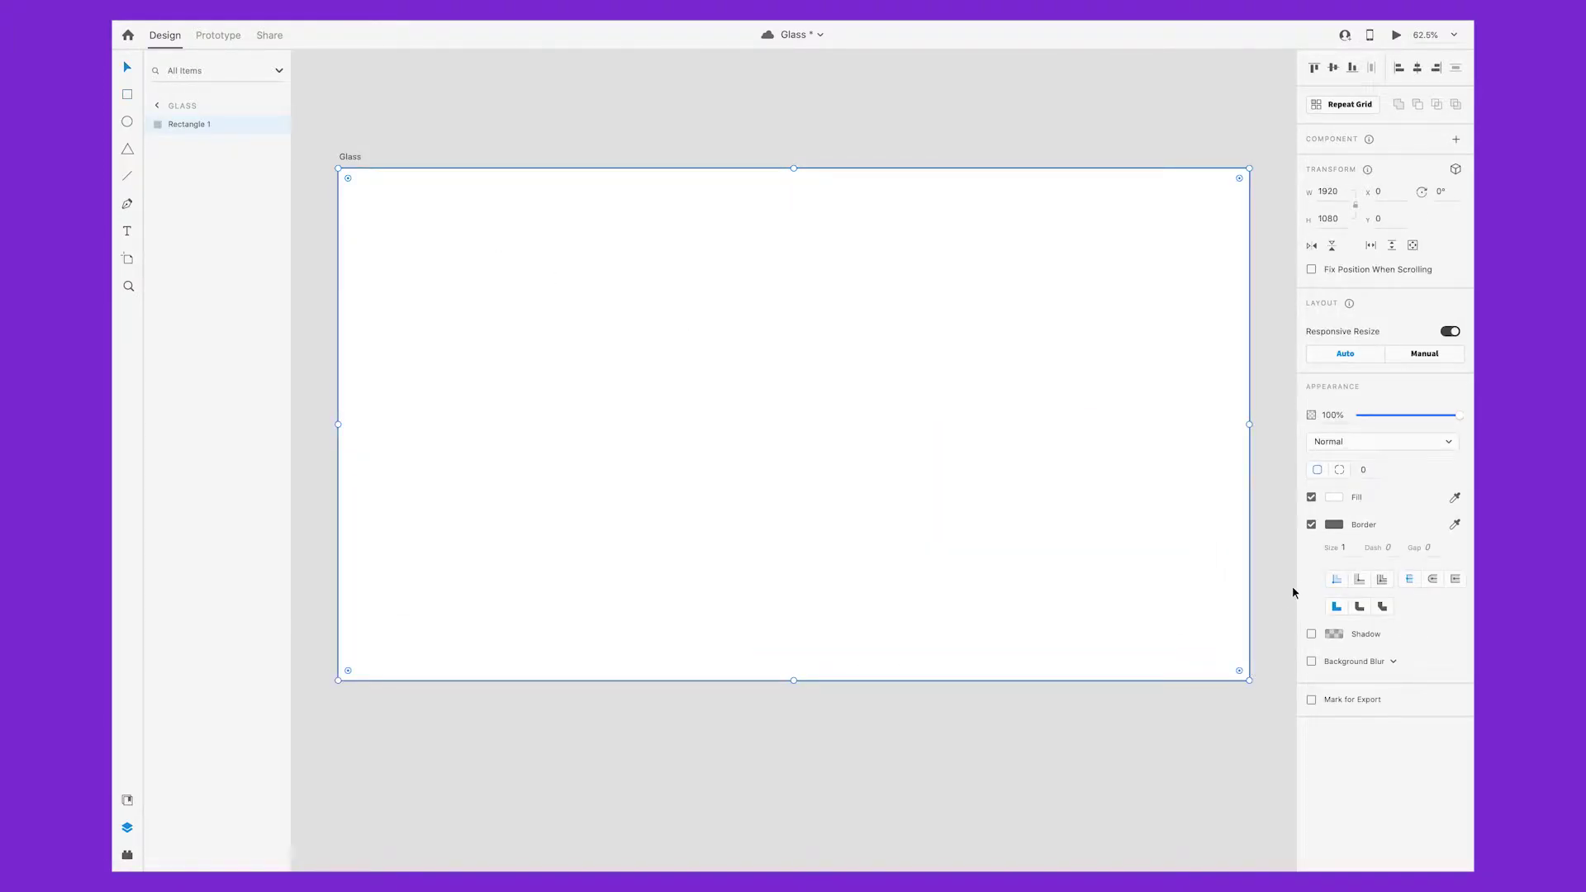
click(1312, 526)
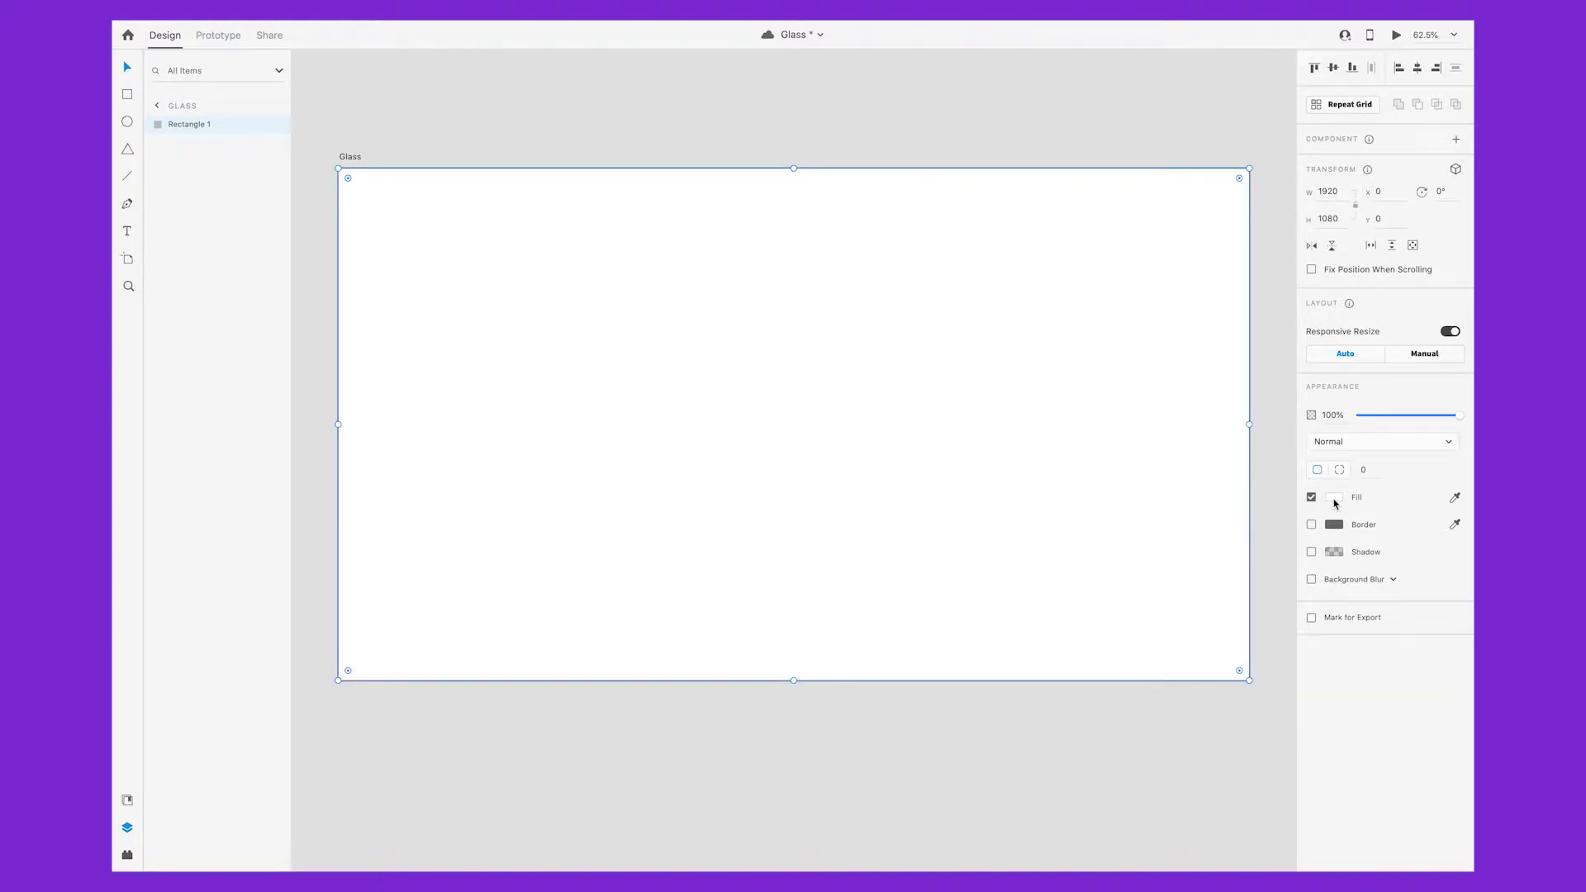
- Give the background rectangle a linear gradient fill running diagonally from its upper-right corner to its lower-left corner
click(1334, 498)
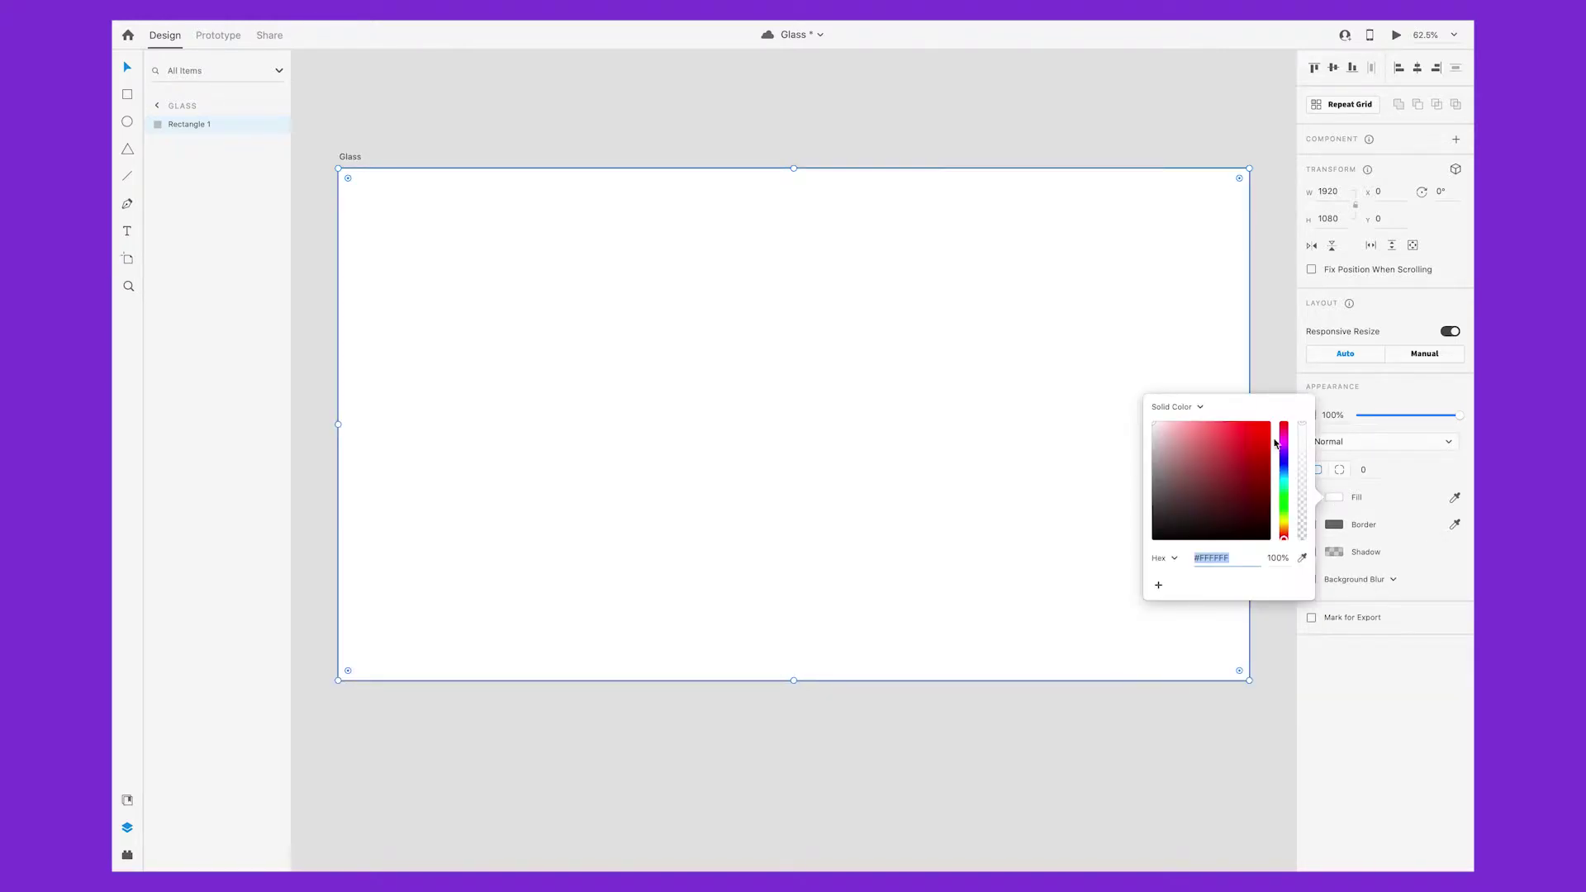
click(1205, 409)
click(1202, 420)
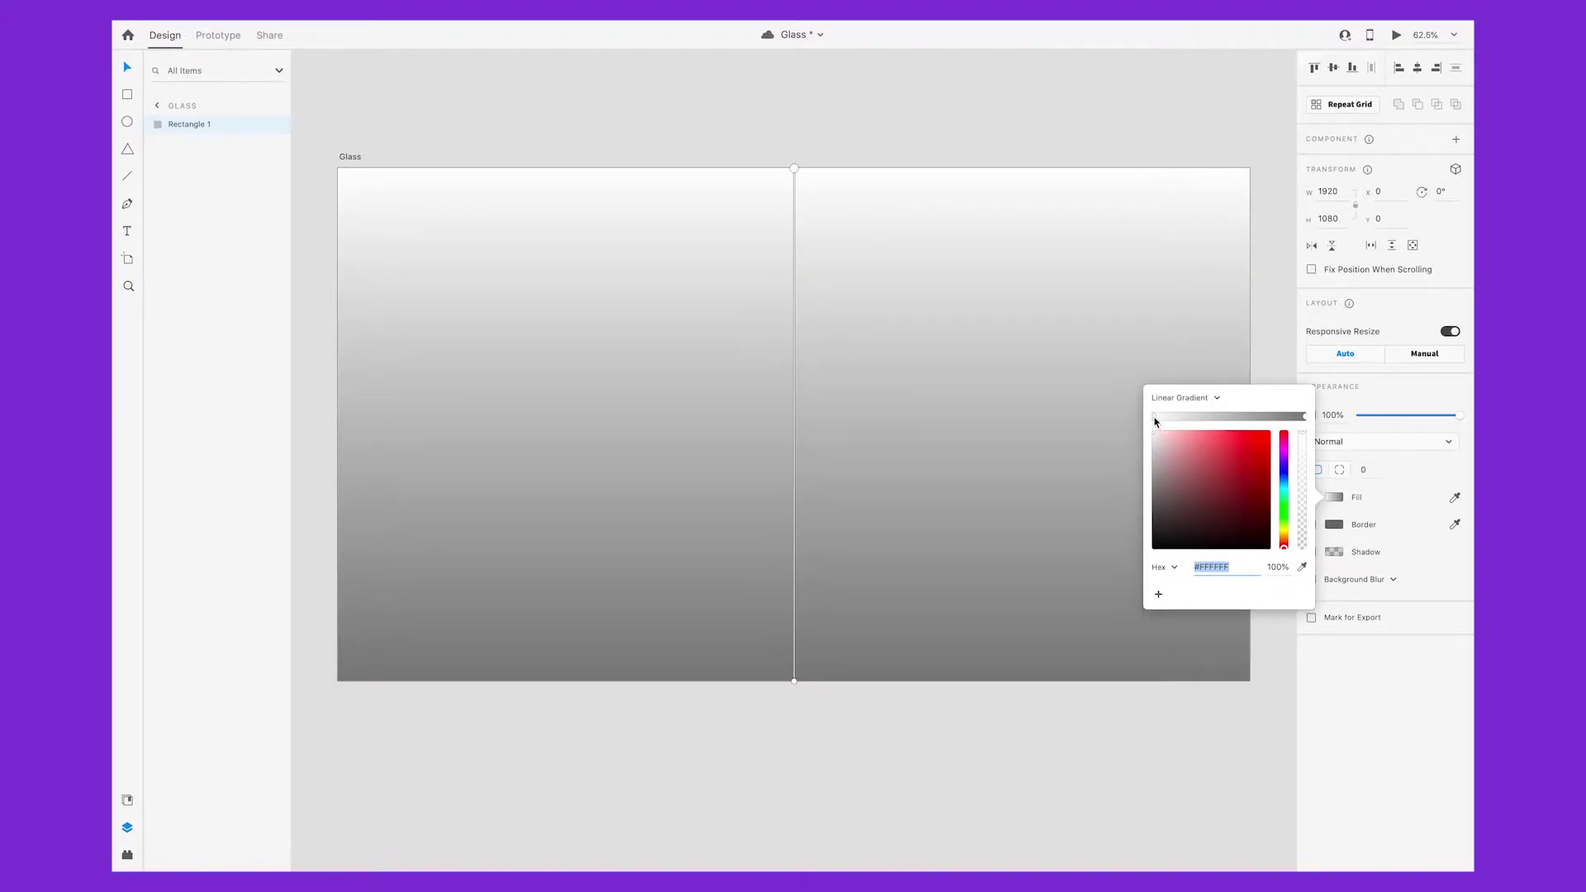
drag(798, 171, 1249, 174)
drag(795, 682, 339, 684)
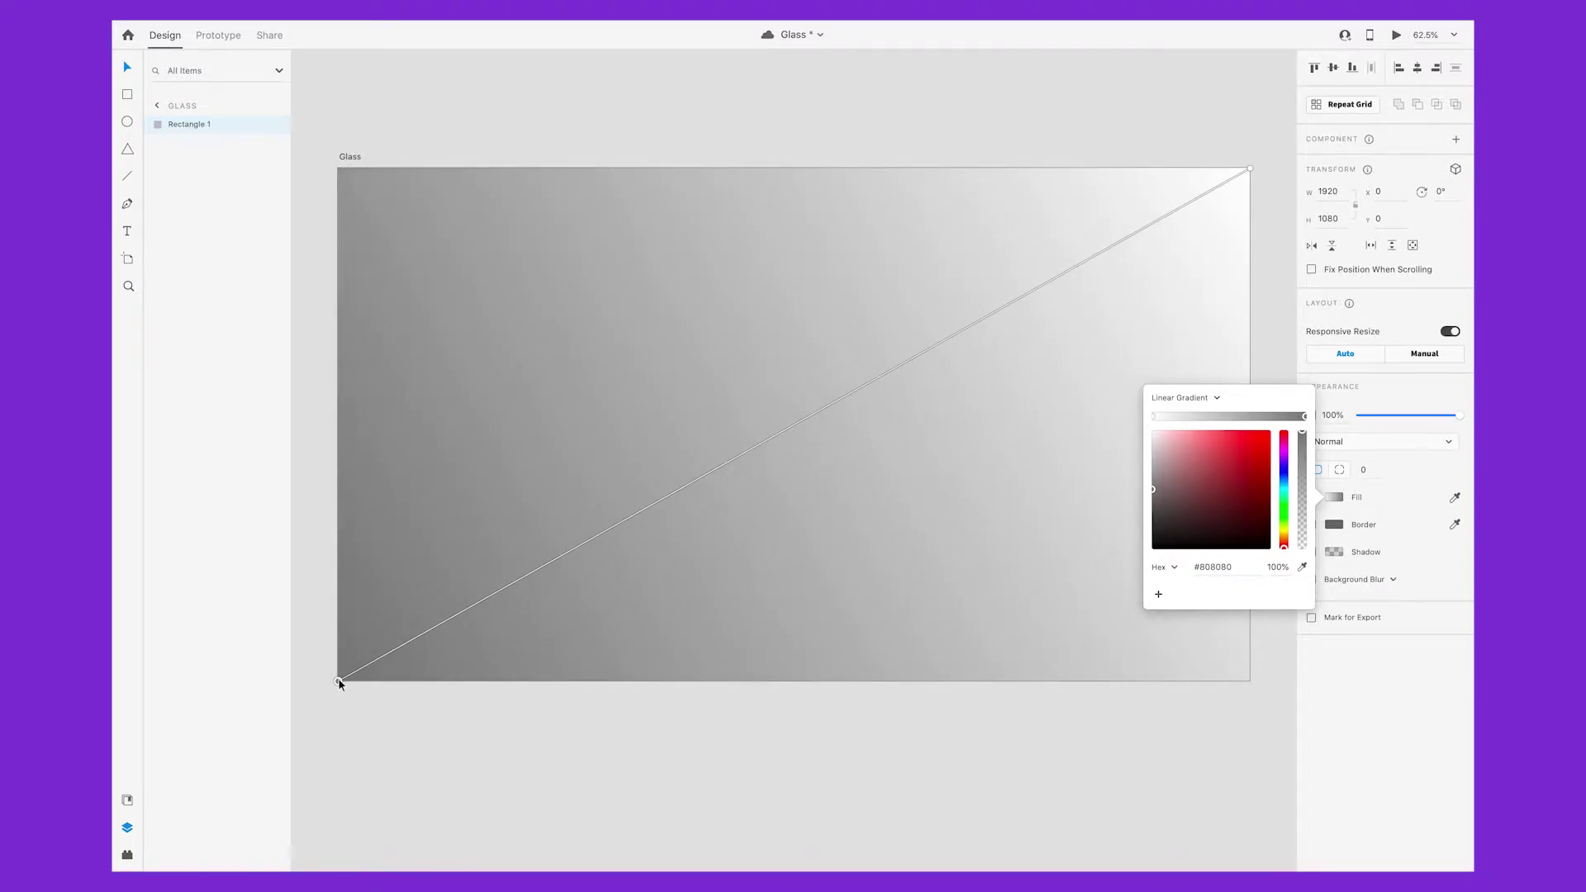
- Color the gradient's upper-right stop deep purple and its lower-left stop bright cyan
click(1154, 417)
drag(1284, 478, 1284, 461)
drag(1246, 457, 1257, 449)
click(1305, 417)
drag(1284, 547, 1230, 445)
click(1238, 459)
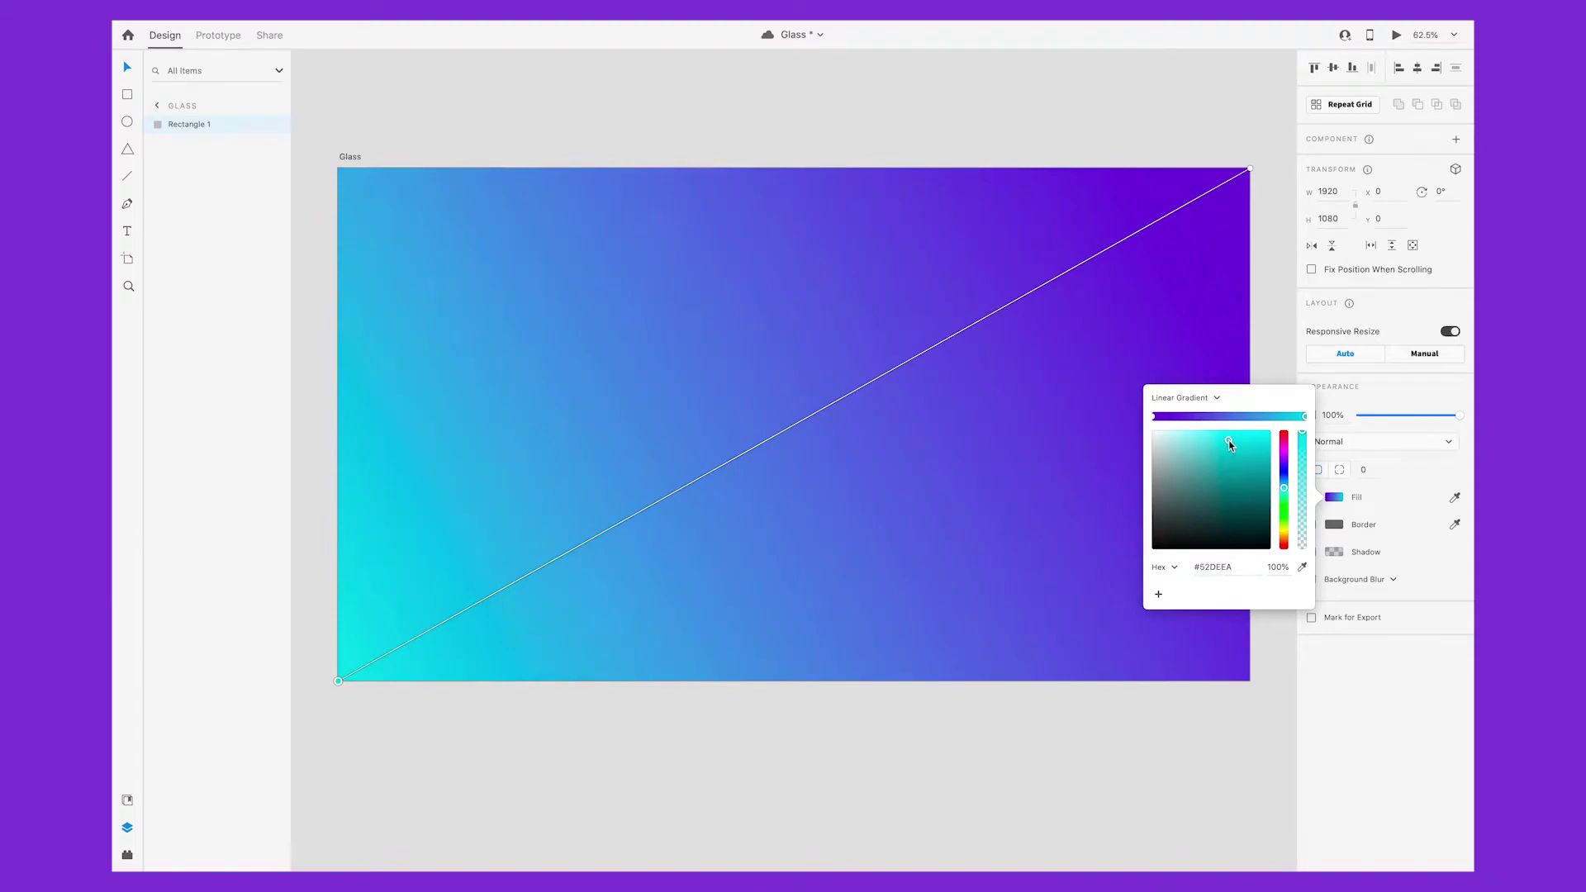
click(1278, 243)
- Draw a card rectangle over the gradient background and size it to 600 wide by 800 high
key(r)
drag(678, 282, 946, 573)
click(1335, 191)
text(600)
key(Tab)
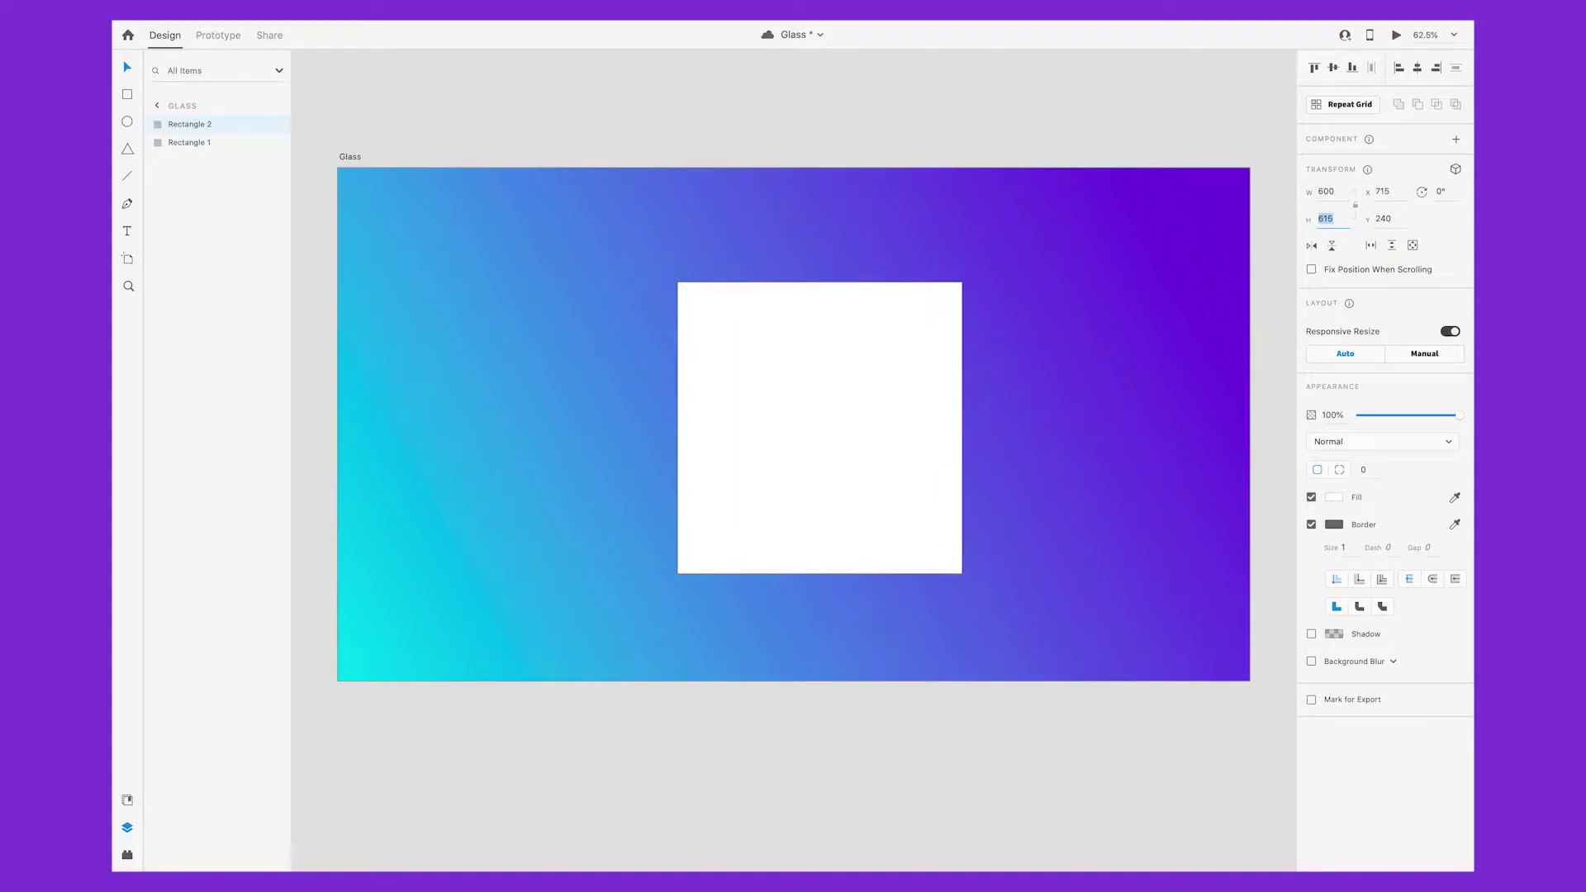
text(800)
key(Tab)
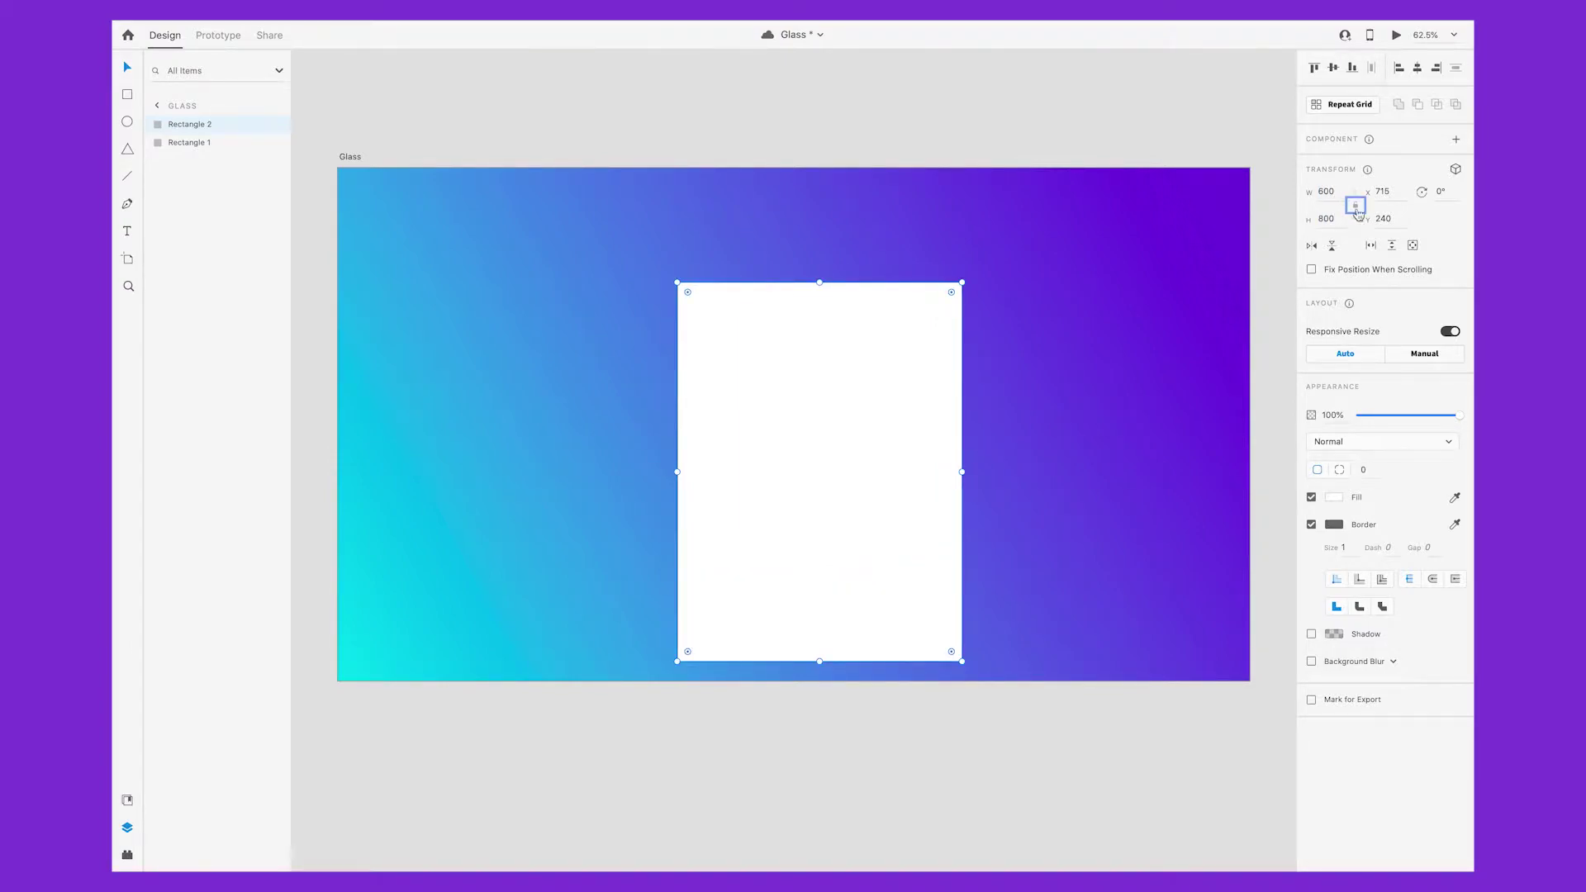
- Center the card horizontally and vertically on the artboard and remove its border
click(1418, 68)
click(1334, 68)
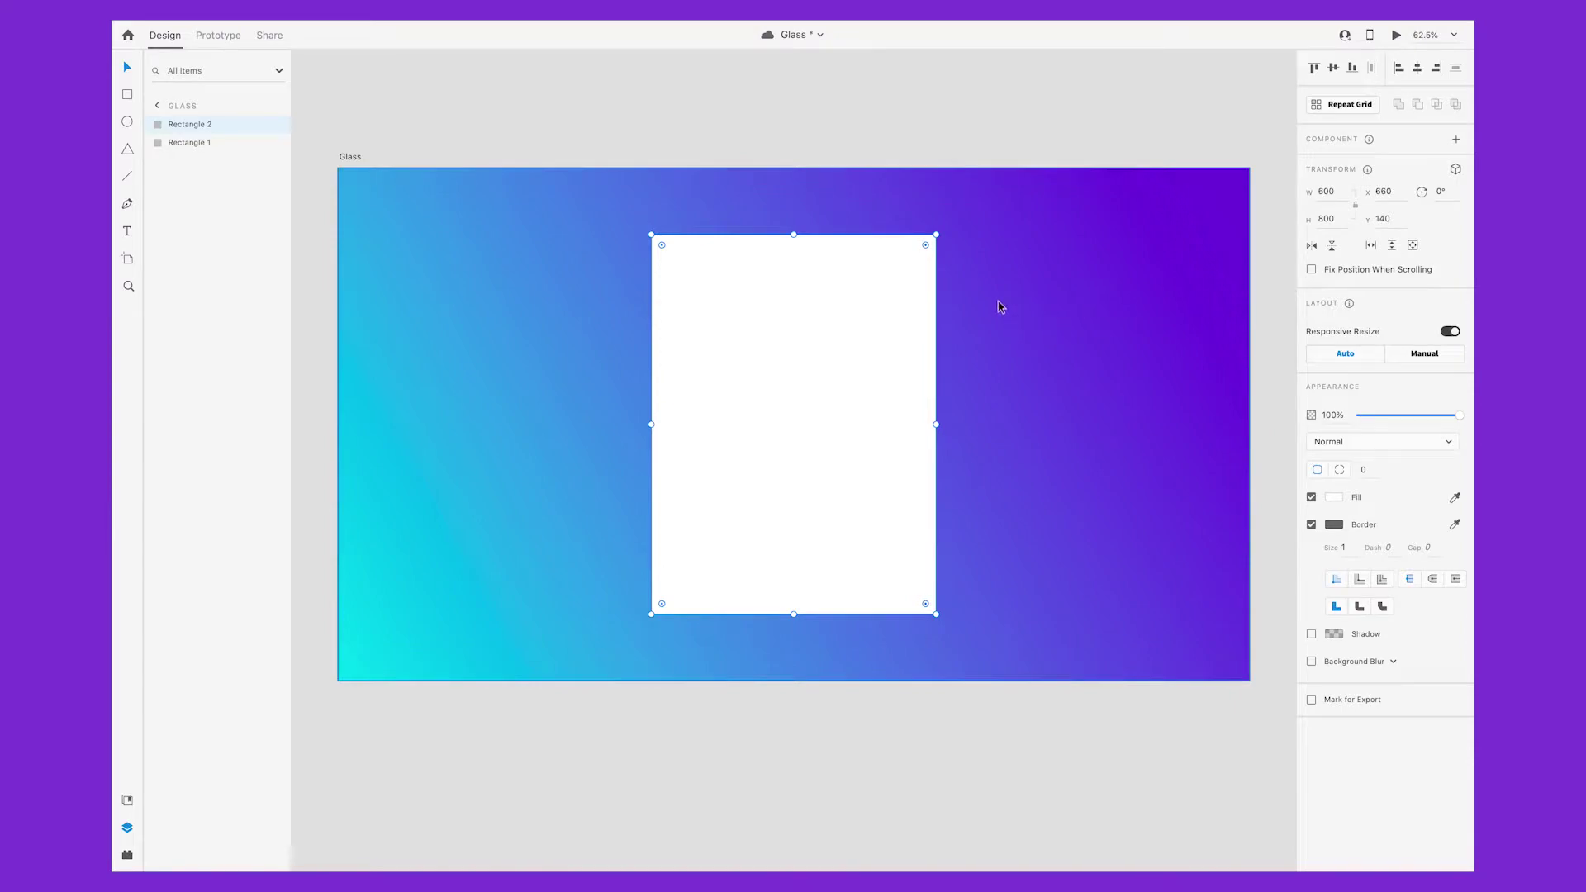
click(1311, 525)
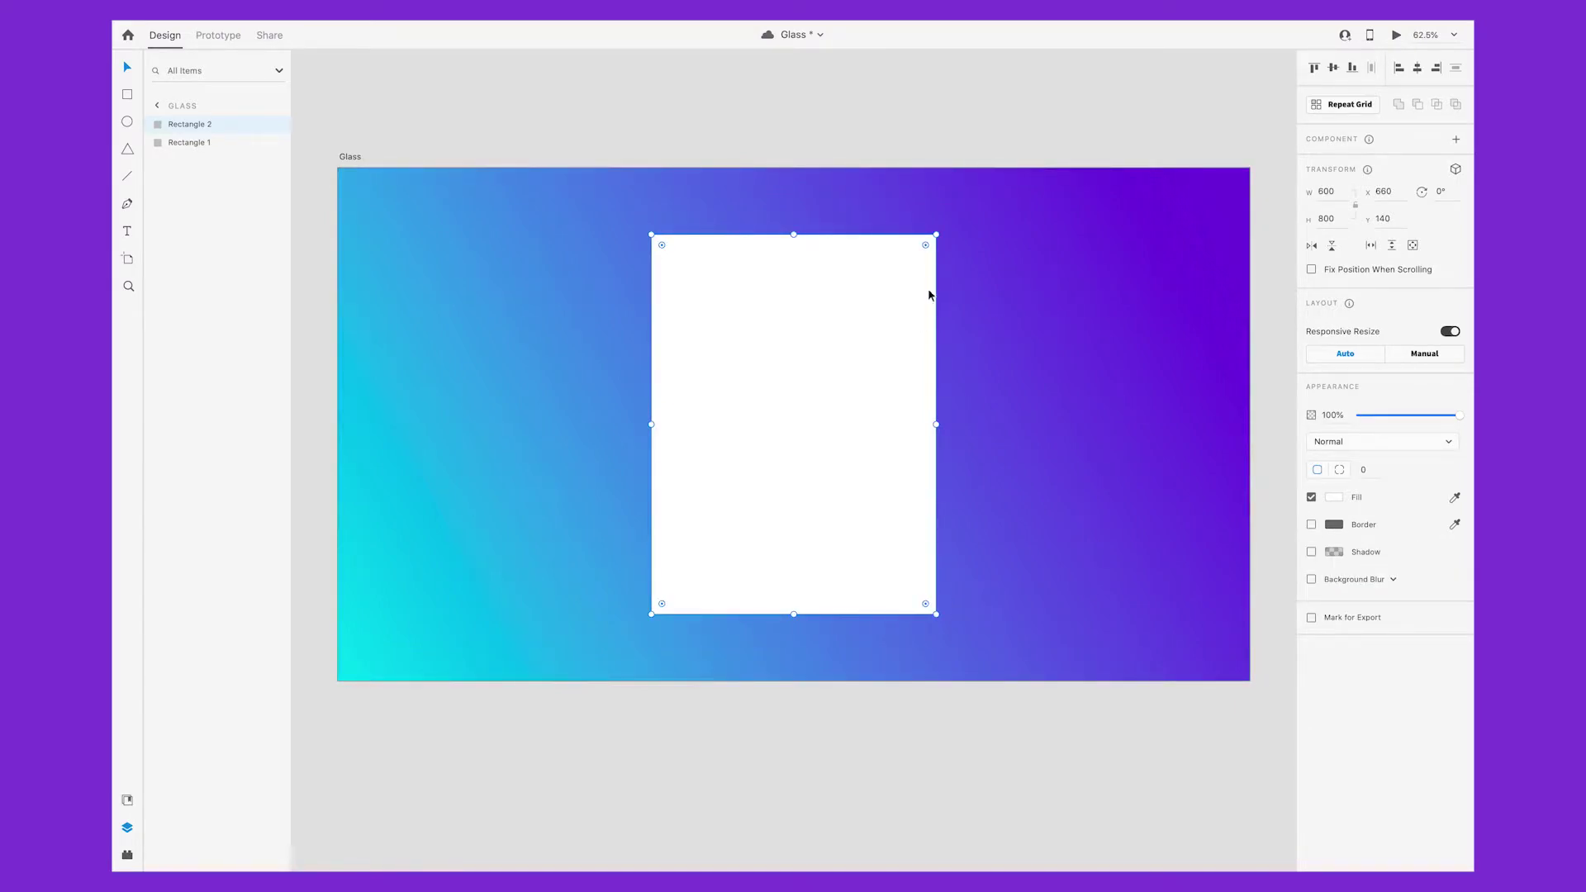
- Round the card's corners with a radius of 40
drag(928, 249, 917, 254)
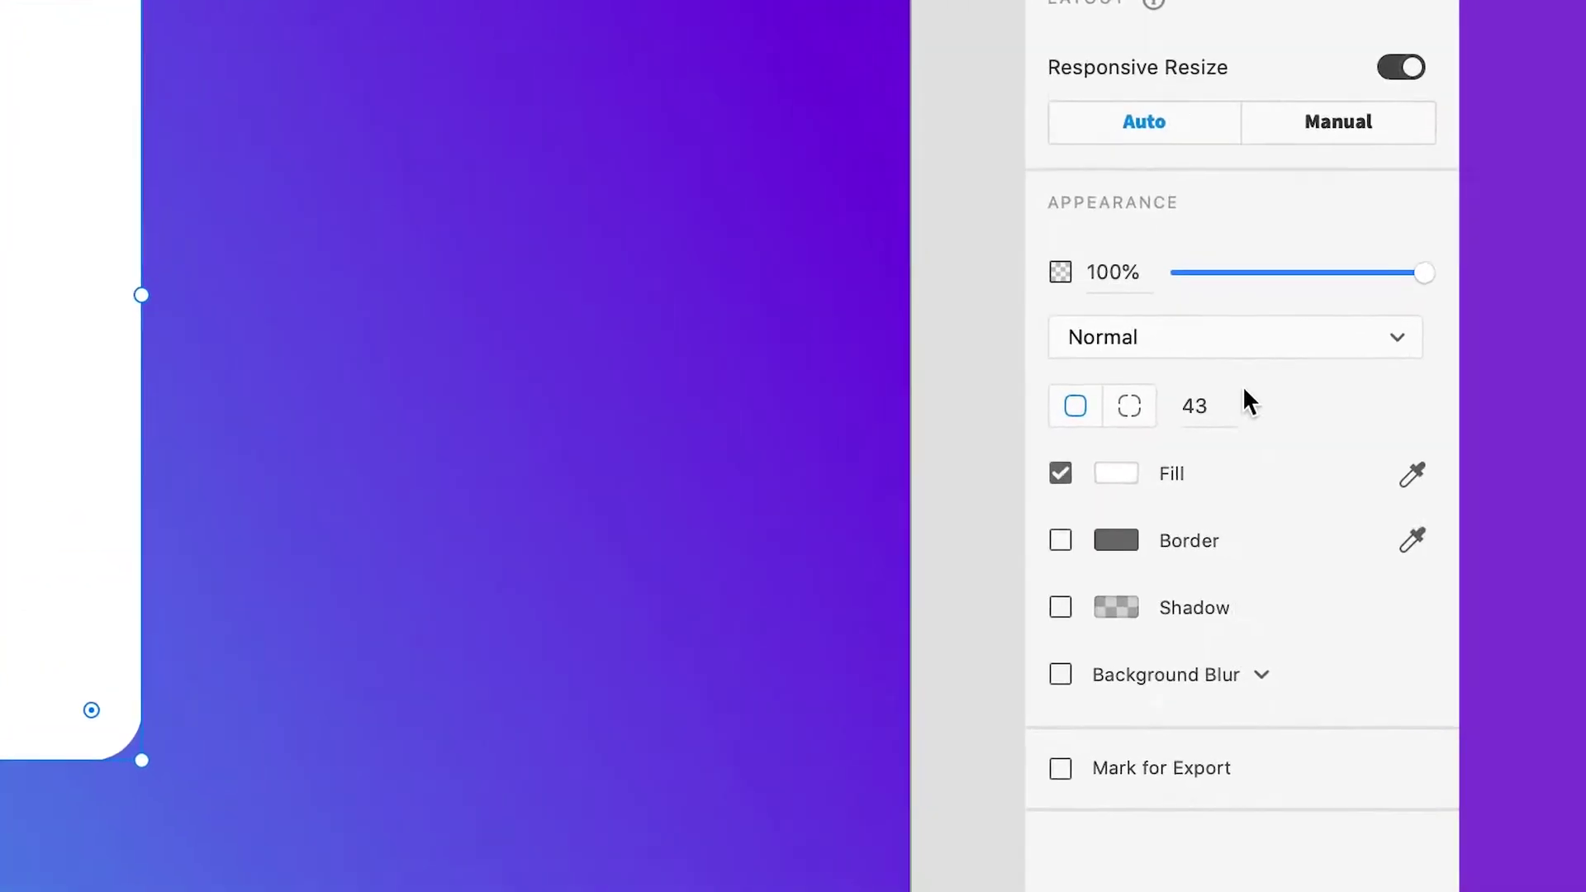
click(1368, 470)
text(40)
key(Return)
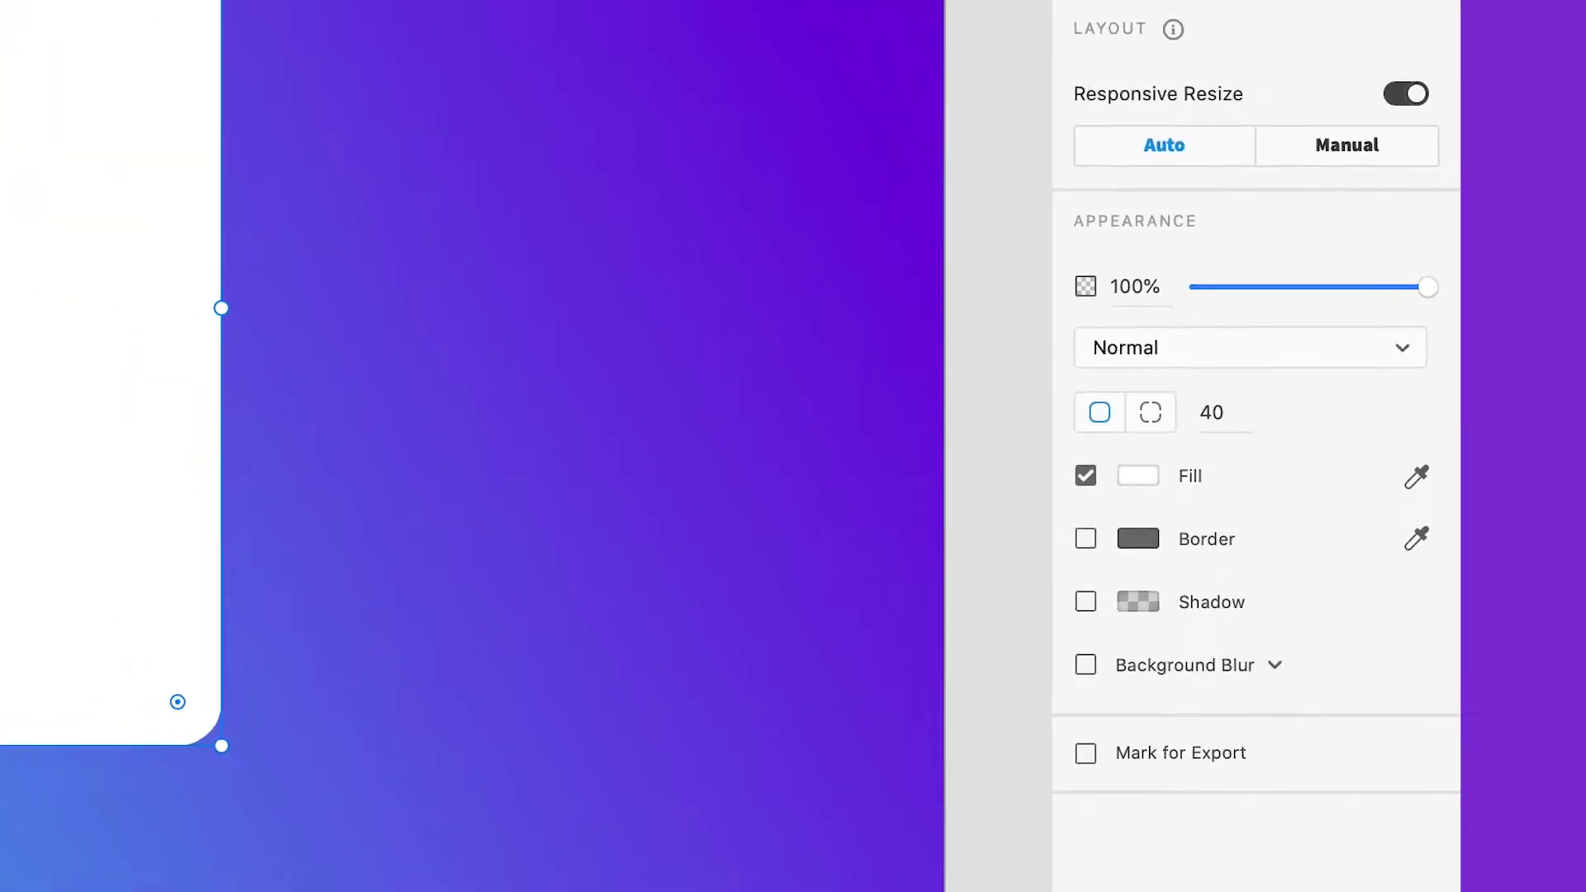
click(723, 777)
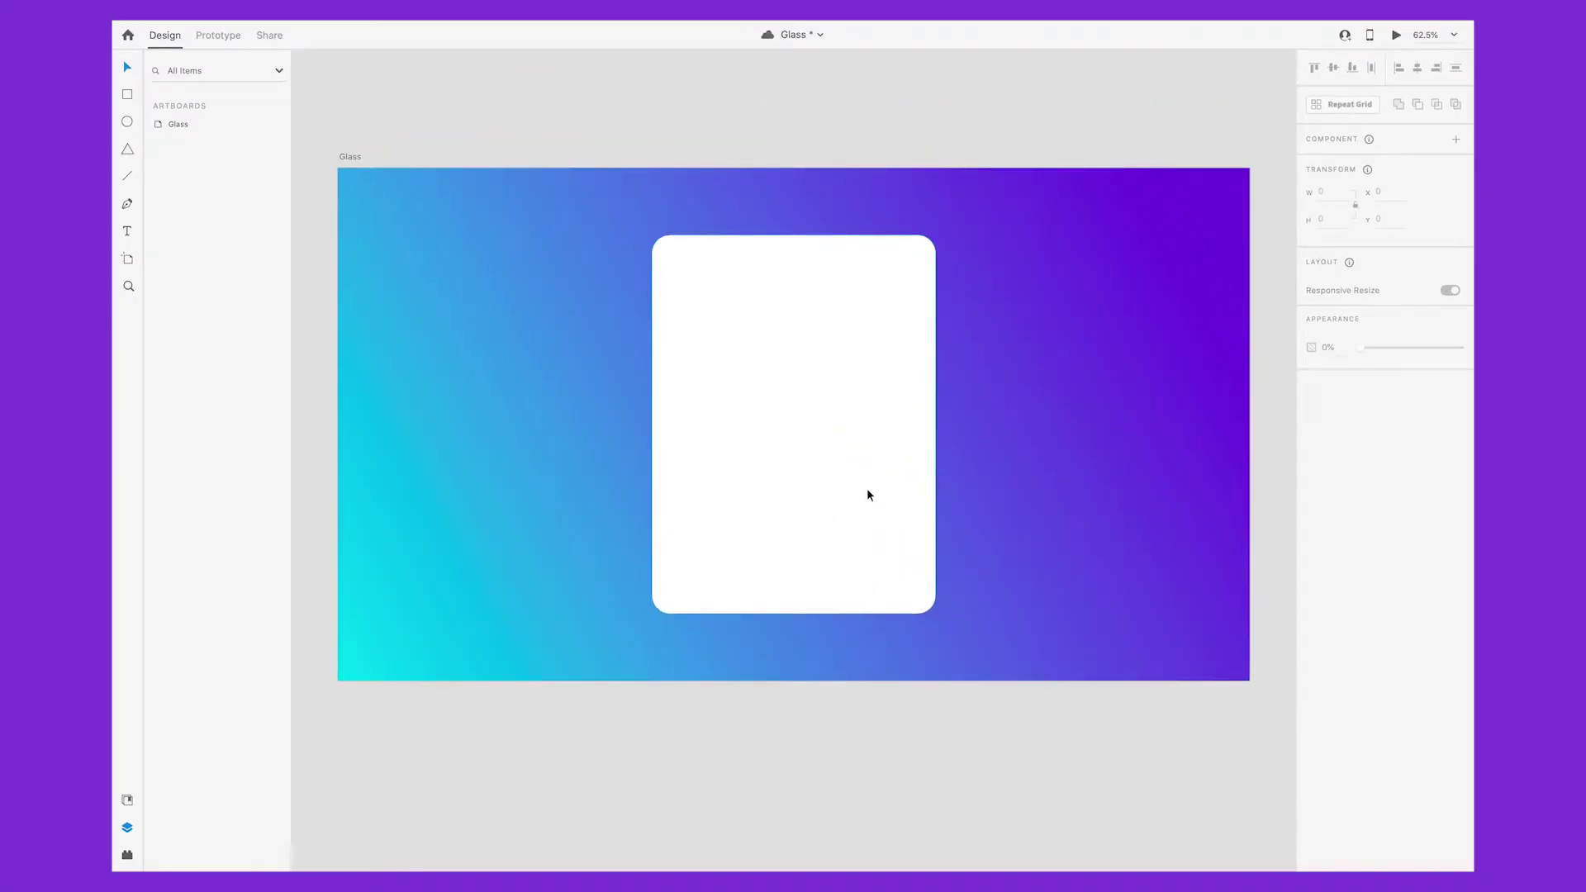
- Turn on background blur for the card and try a blur amount of 41 with an opacity of 28%
click(867, 494)
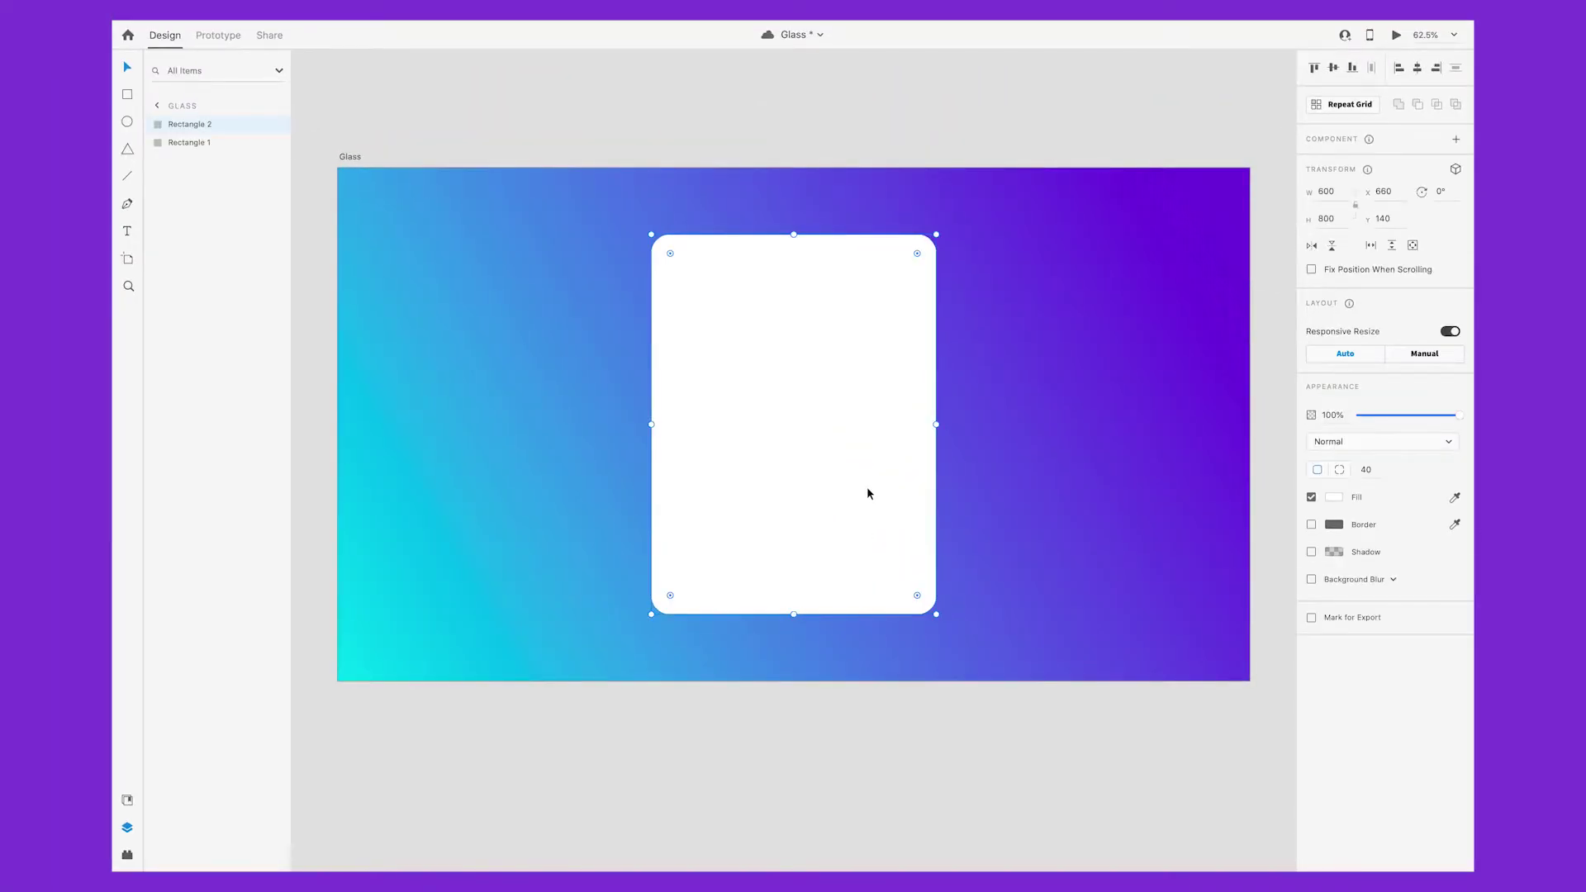
click(1312, 580)
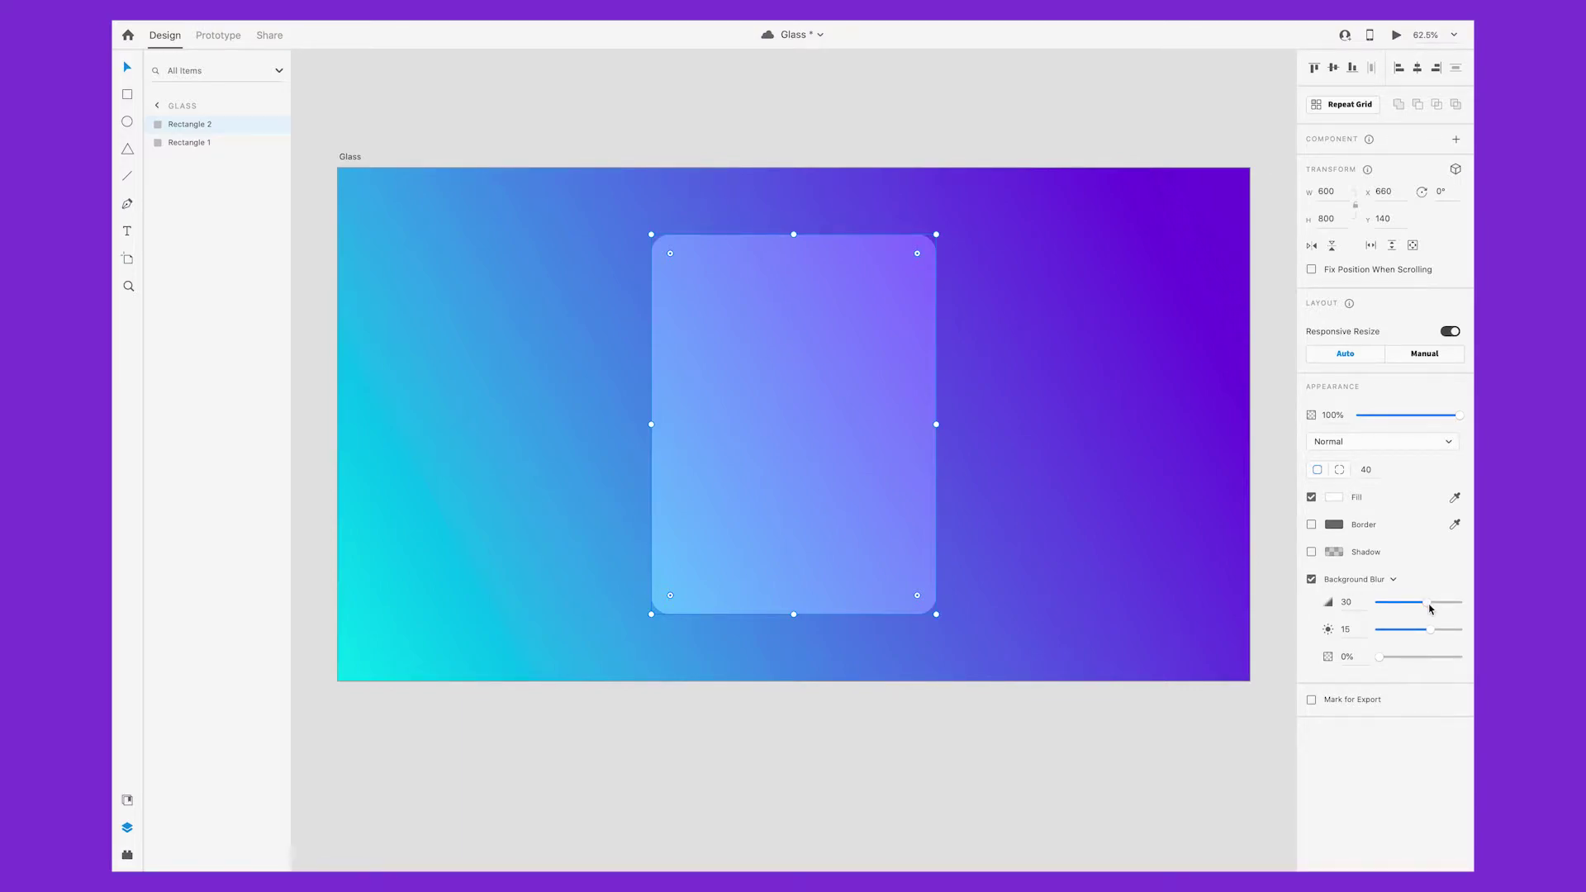
drag(1430, 609, 1399, 658)
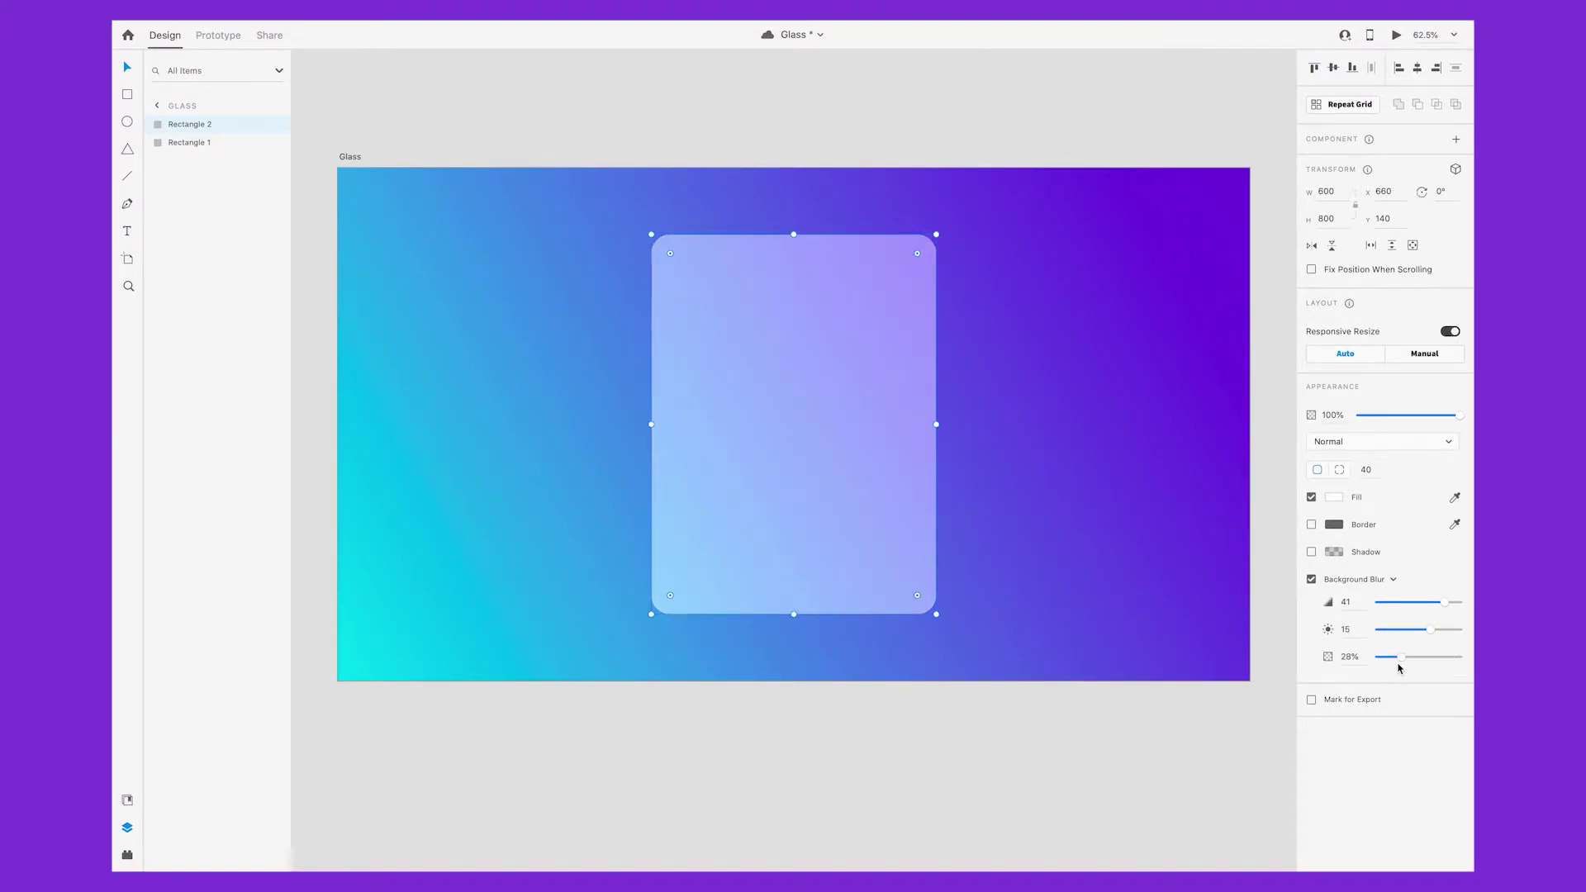
click(948, 697)
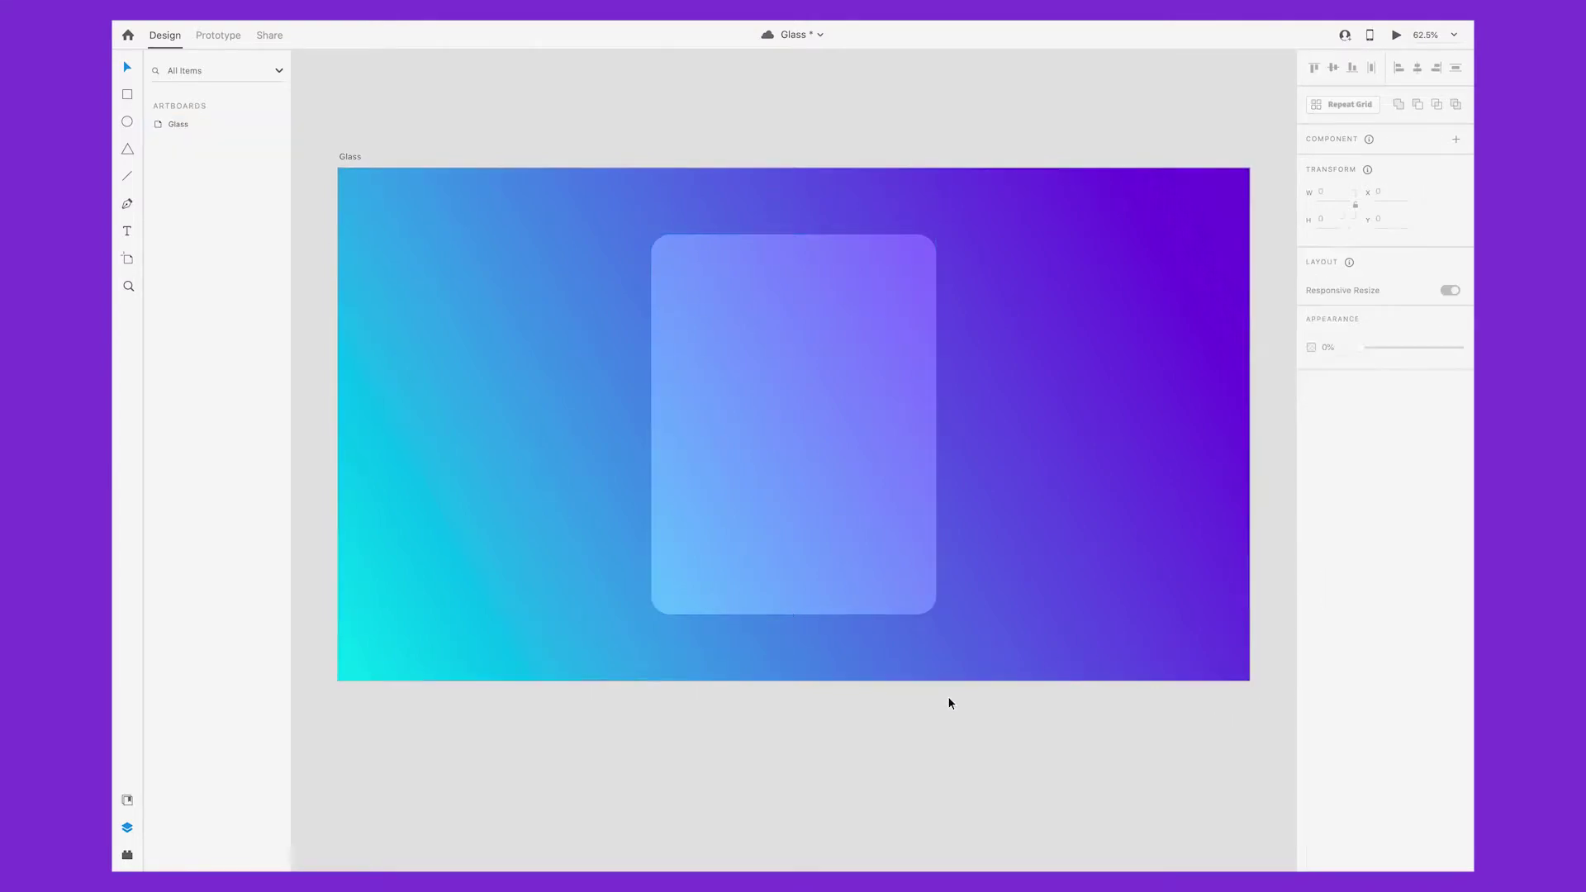
- Draw a borderless circle about 378 wide over the card's upper-left edge and fill it with cyan sampled from the background
key(r)
click(128, 120)
drag(576, 268, 752, 431)
click(1312, 496)
drag(668, 342, 673, 330)
drag(743, 417, 758, 432)
key(i)
click(361, 660)
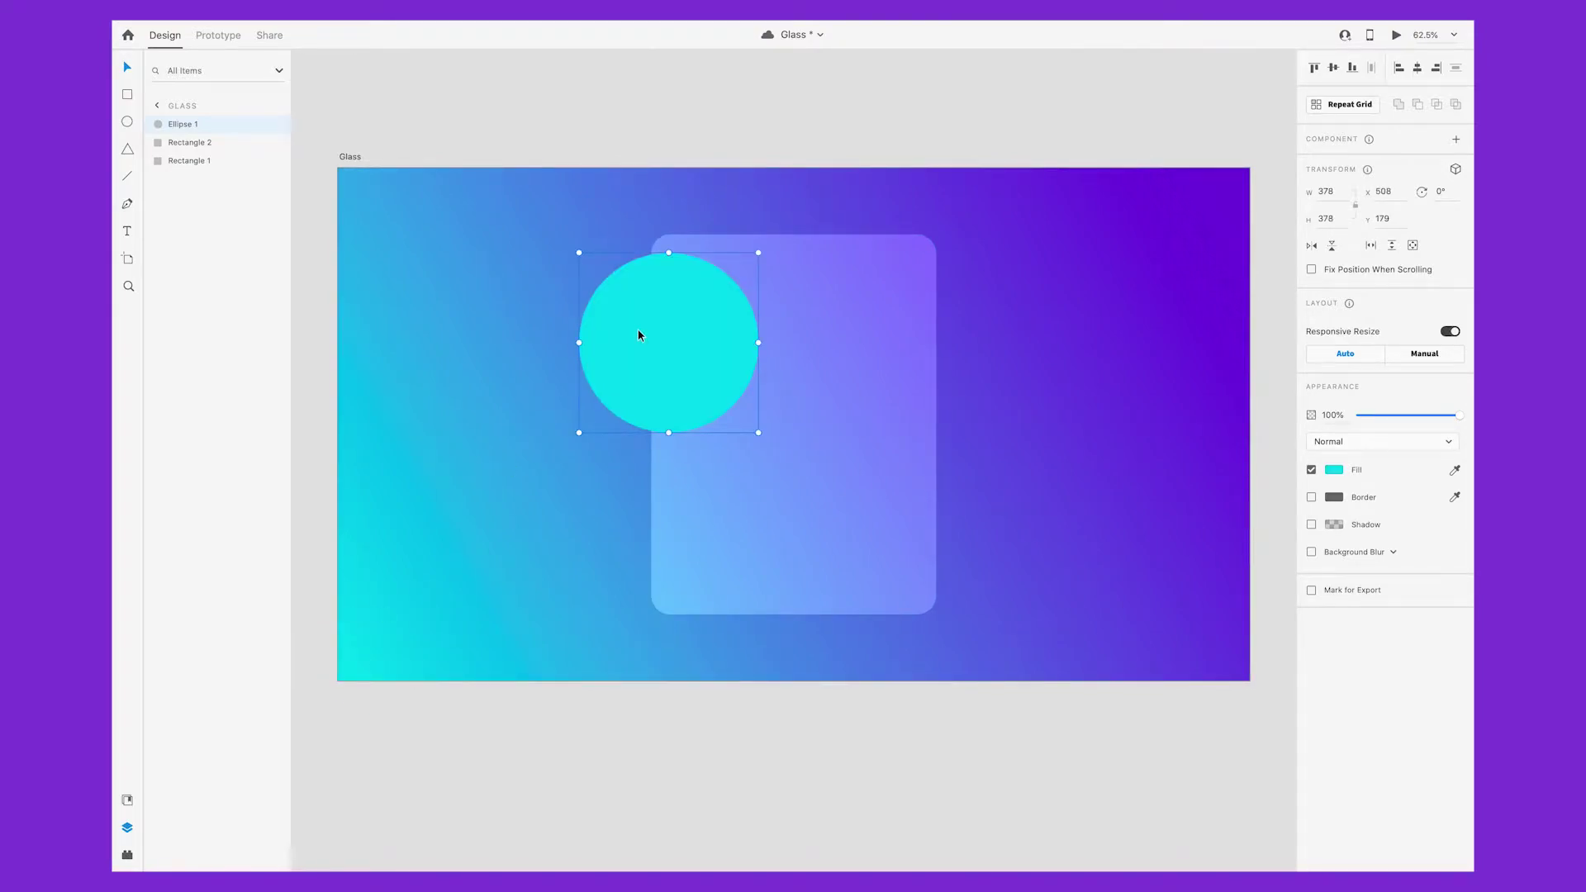
- Duplicate the circle toward the card's lower-right area and enlarge the copy to about 559 wide
drag(637, 334, 878, 456)
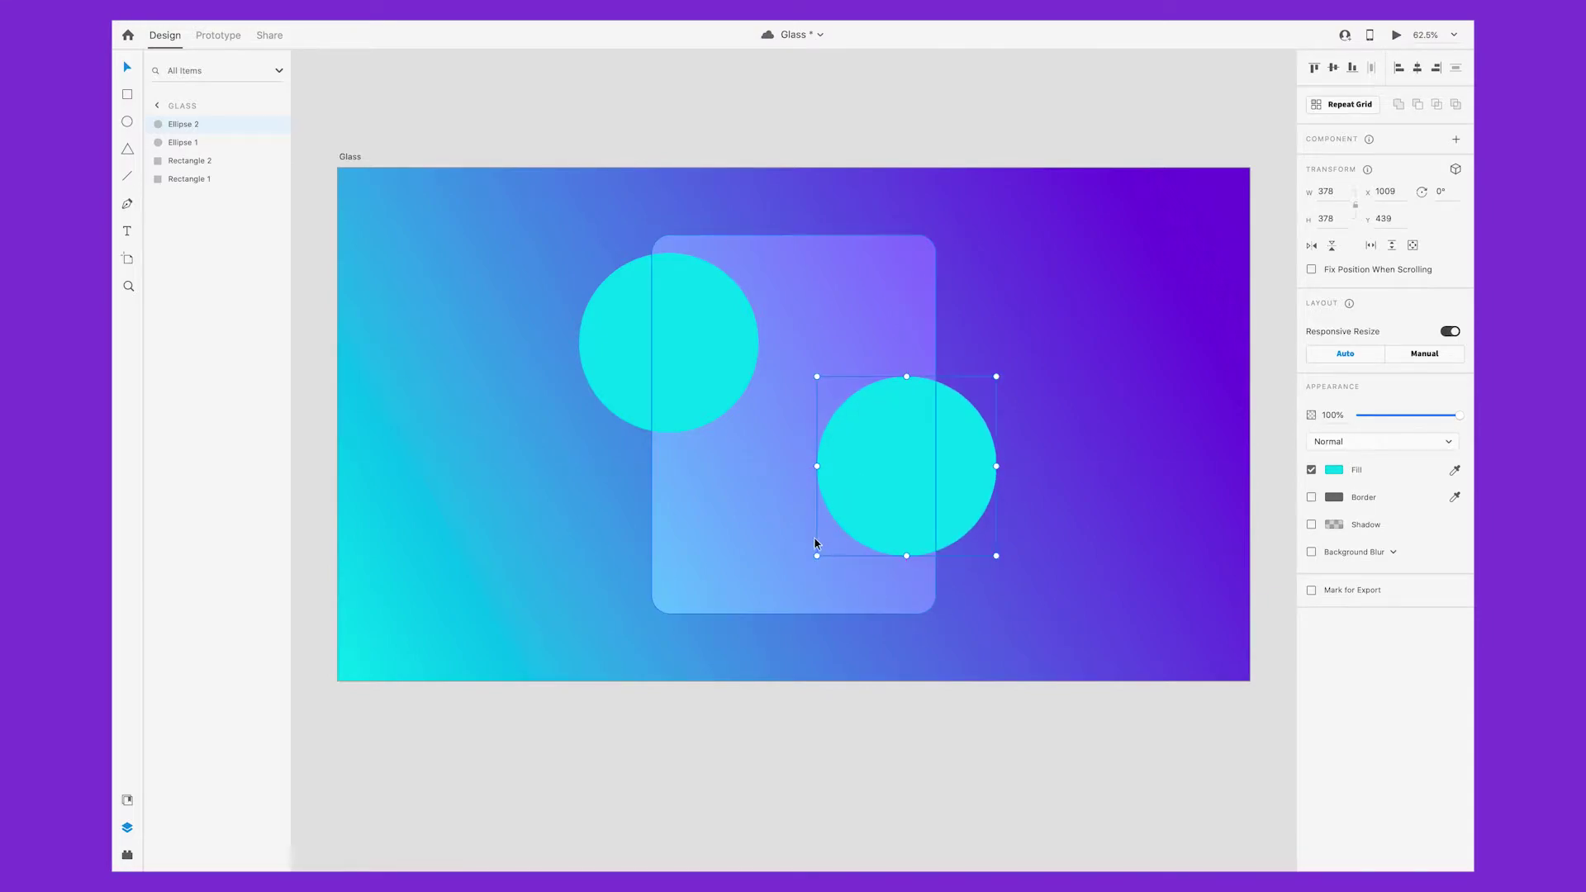
drag(818, 555, 745, 645)
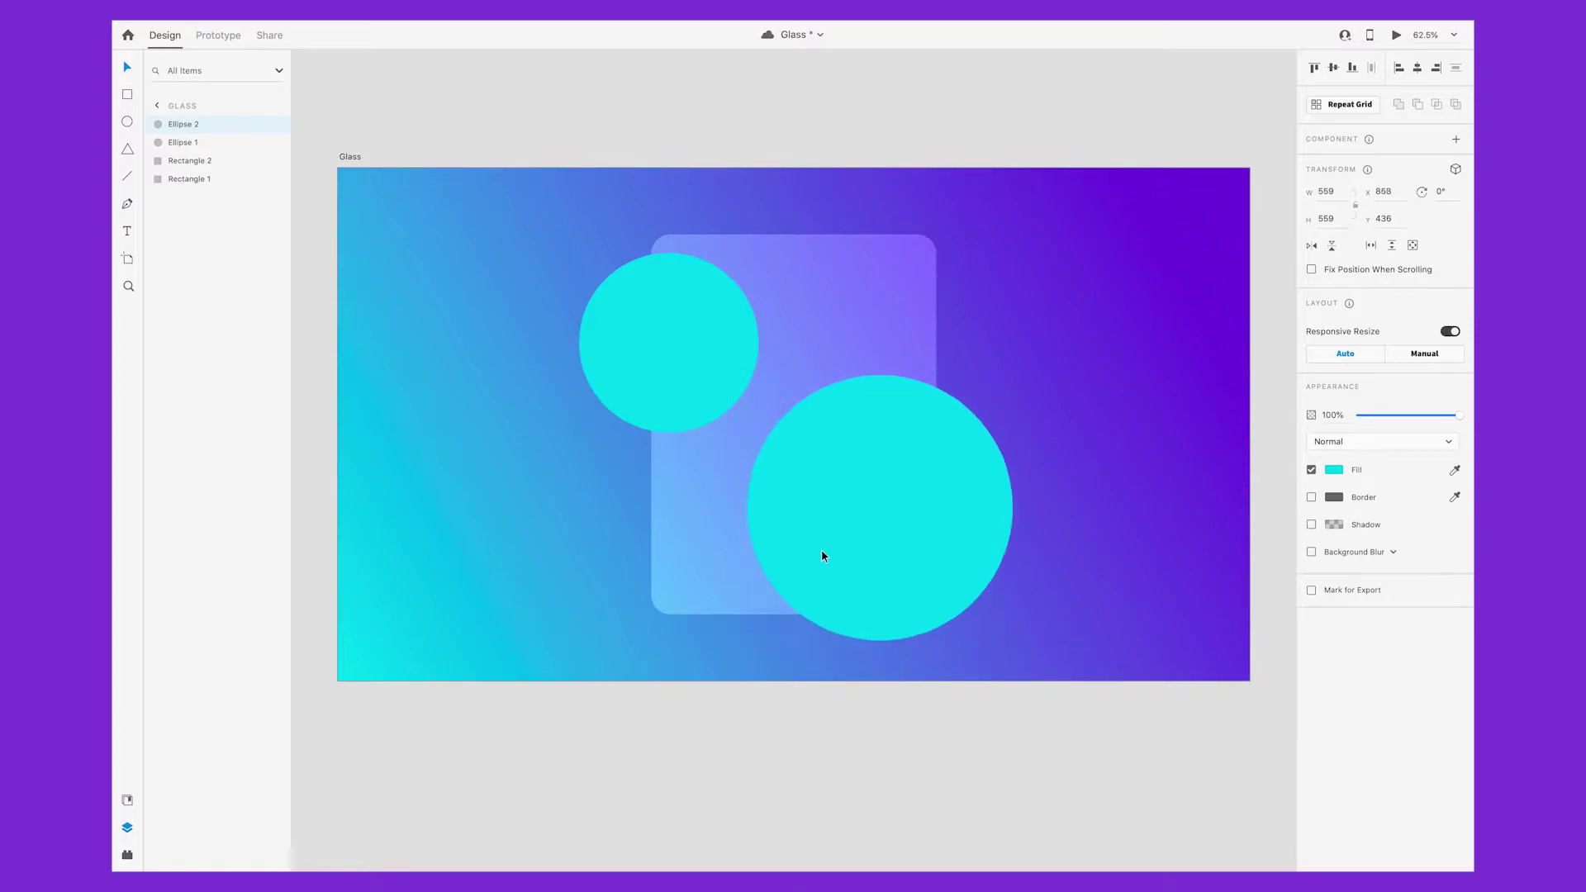
- Fill the smaller circle with the deep purple sampled from the background's upper-right area
click(641, 359)
key(i)
click(1222, 204)
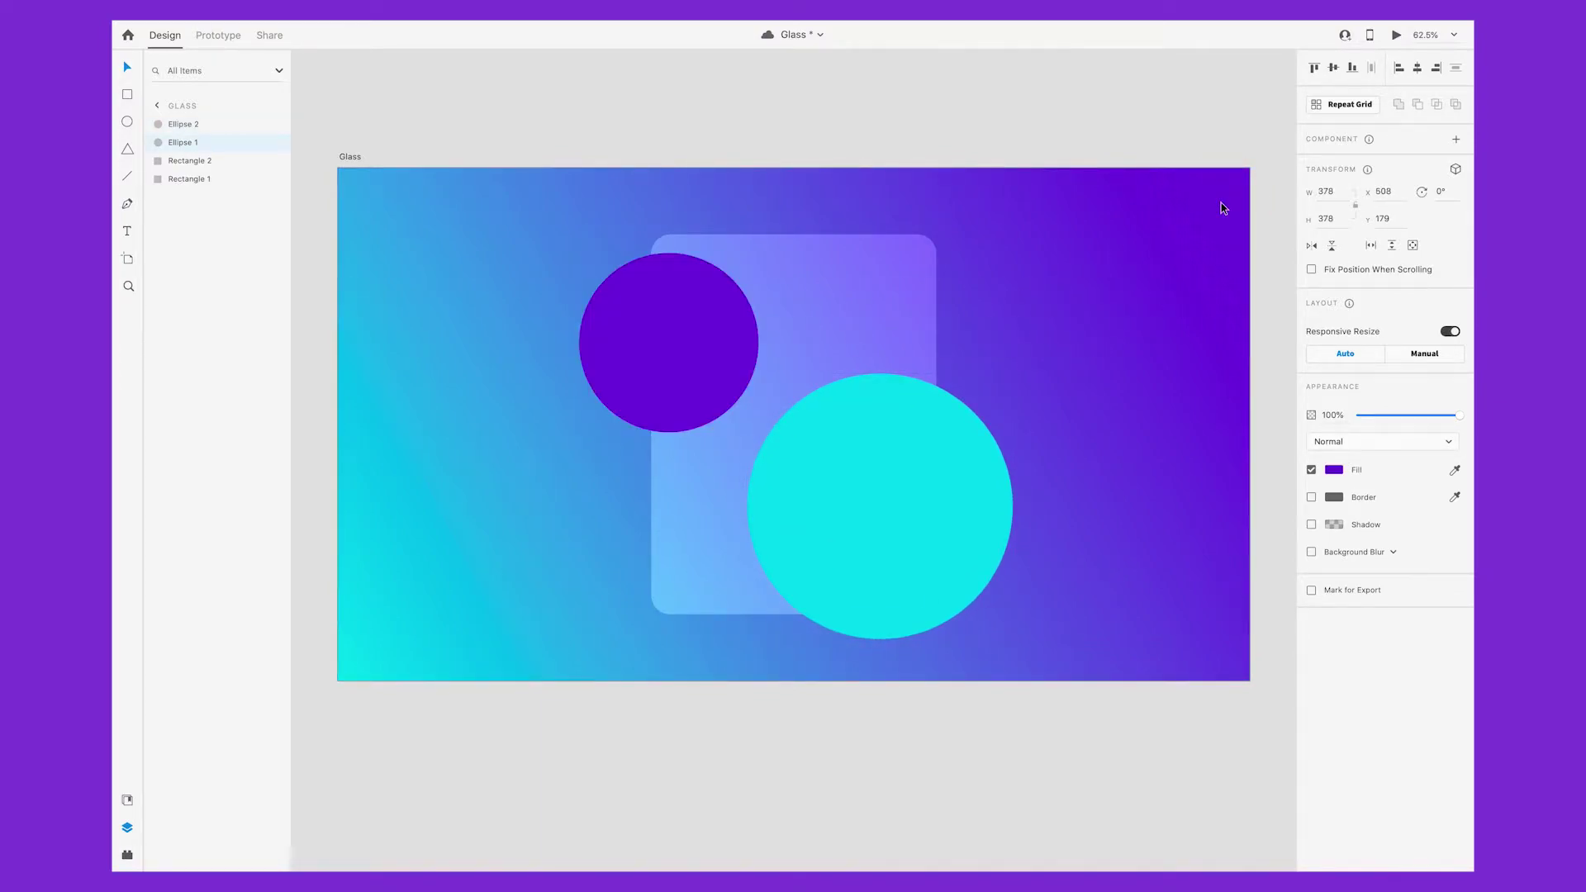
- Change the larger circle's fill to a deeper, bluer cyan
click(880, 506)
click(1334, 469)
drag(1227, 403, 1284, 447)
- Bring the blurred card to the front, above both circles
click(873, 280)
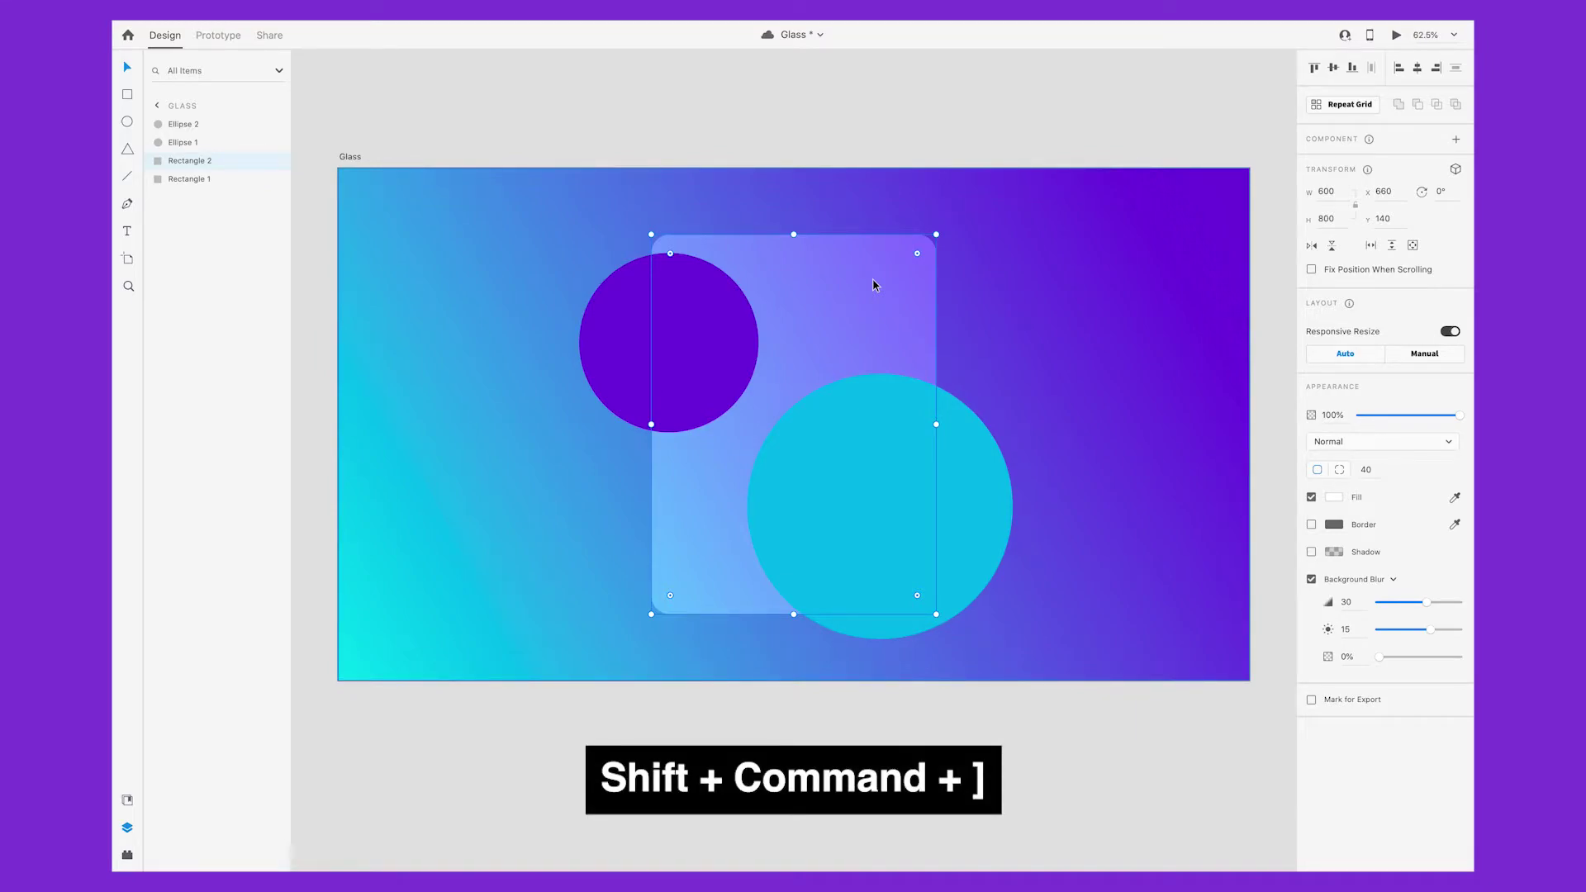
key(shift+super+bracketright)
click(881, 744)
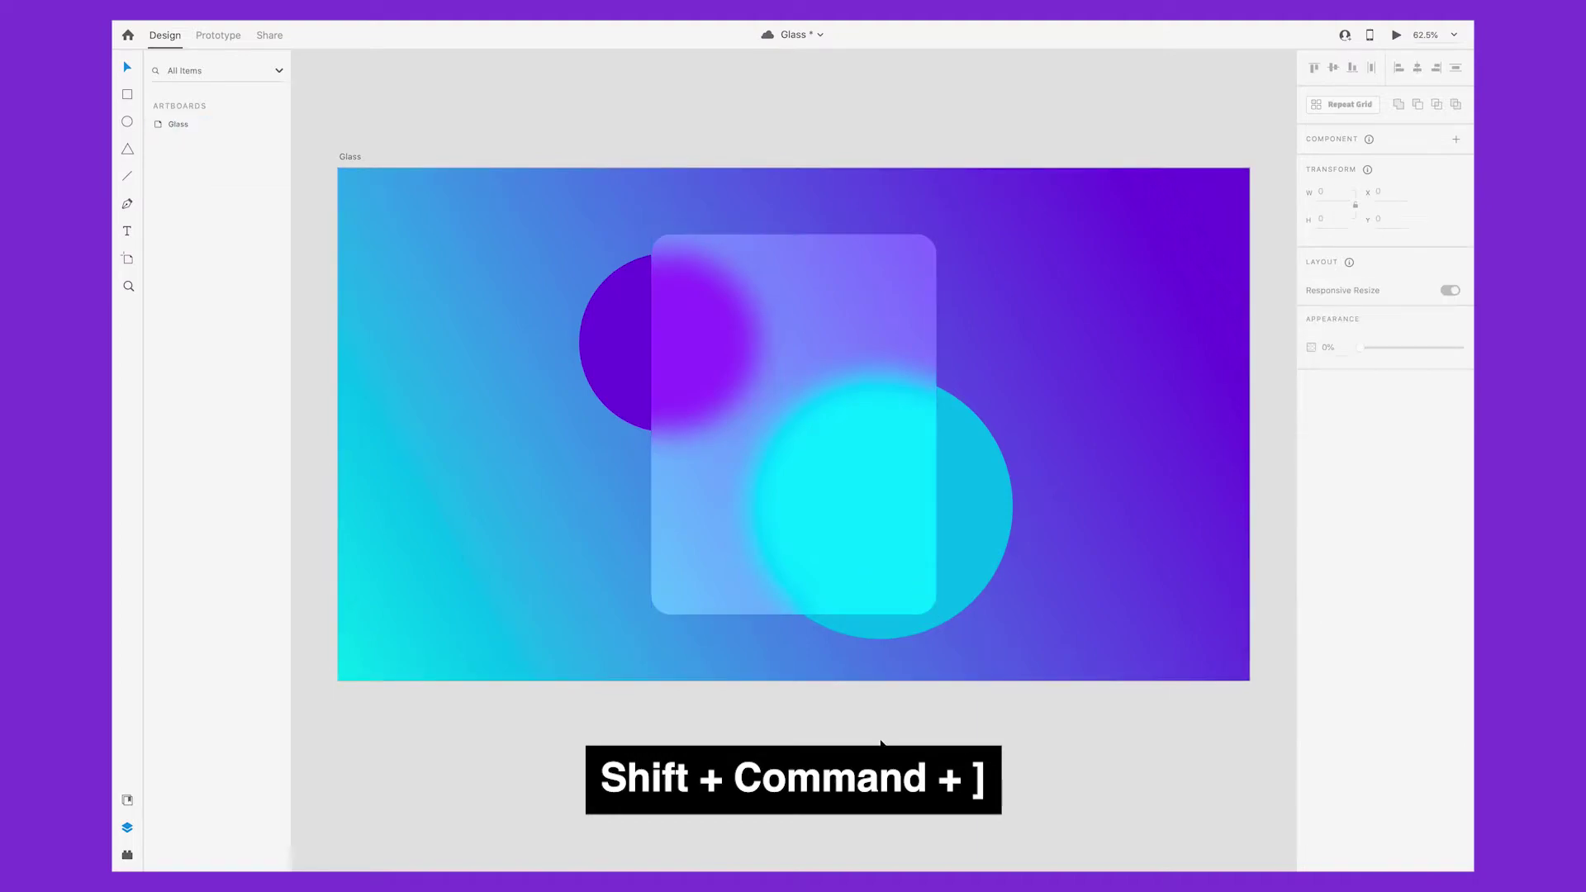
- Set the card's background blur amount to 50 and its brightness to 2
click(866, 534)
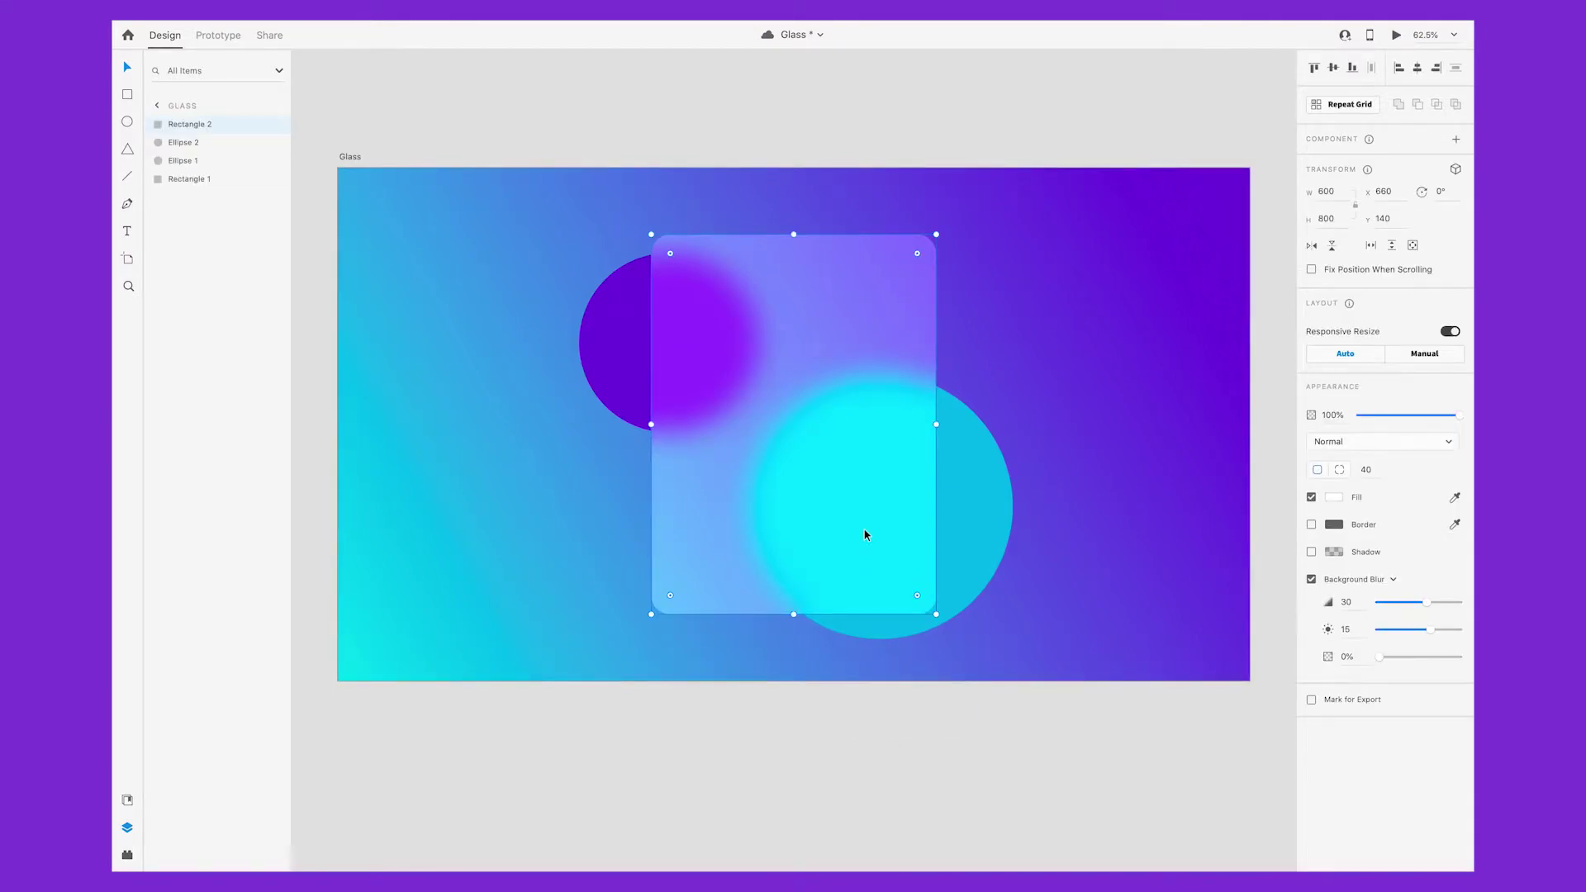
drag(1428, 603, 1460, 609)
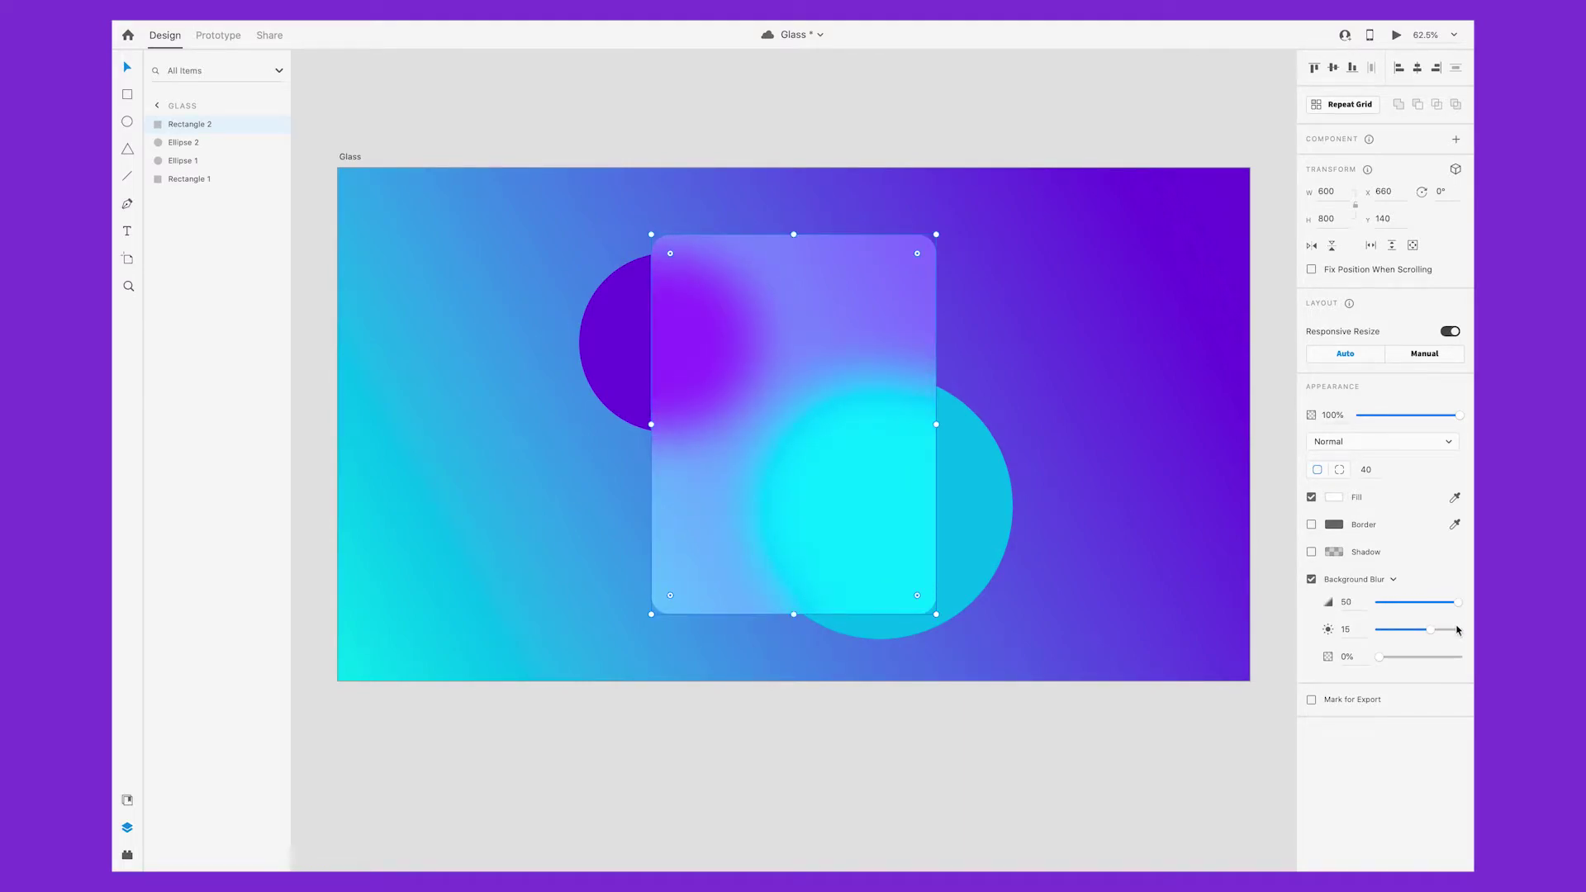
drag(1432, 631, 1422, 635)
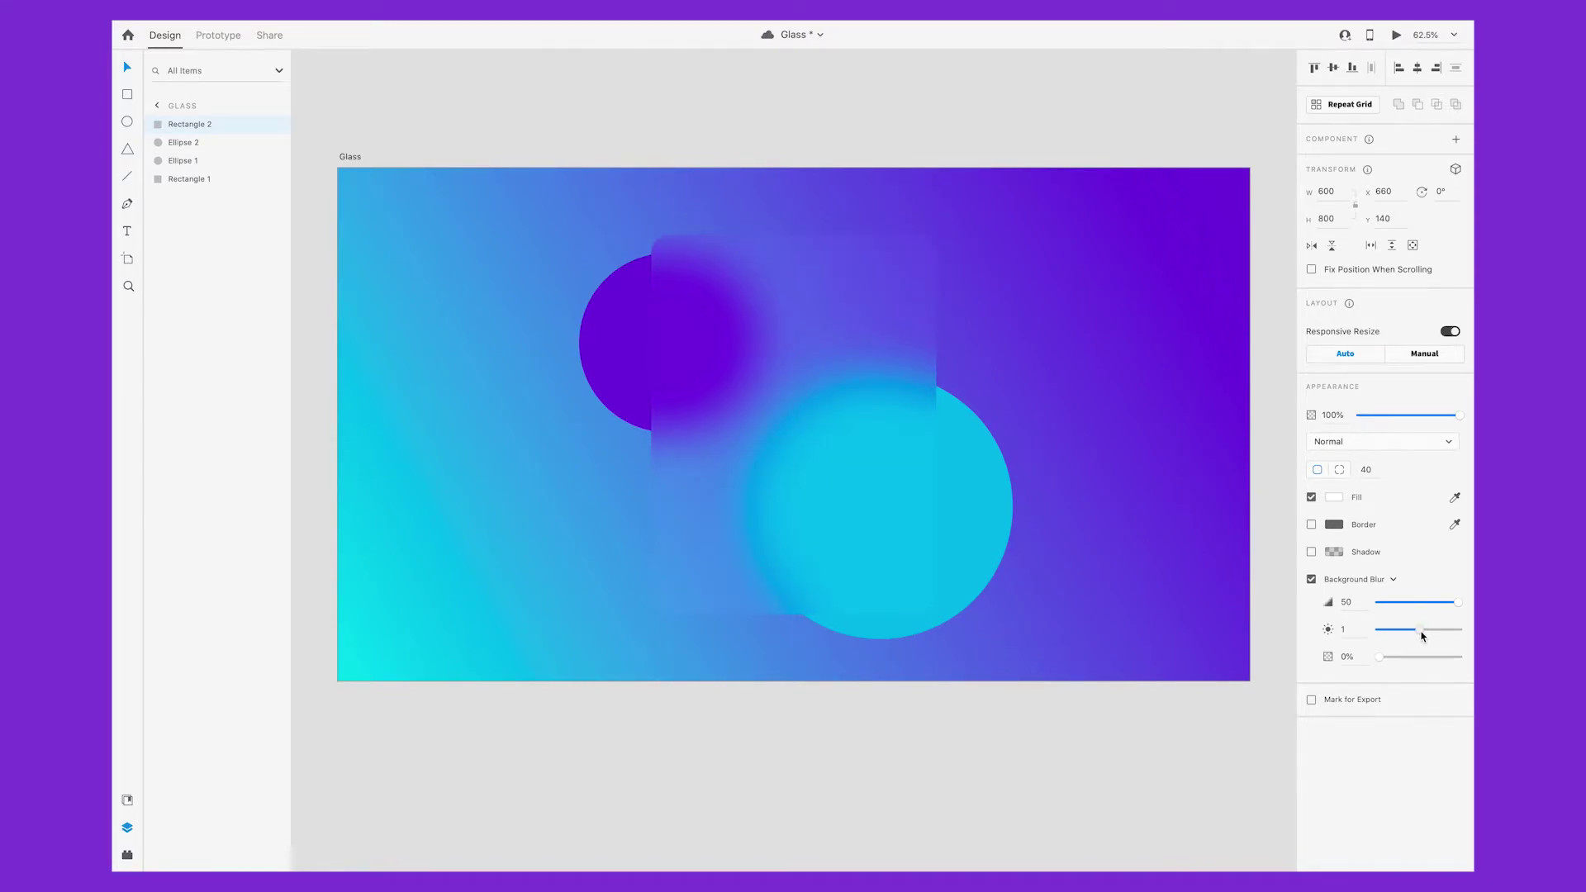
drag(1425, 636, 1423, 636)
- Enable a border on the card and color it near white
click(1312, 524)
click(1335, 525)
drag(1207, 474, 1149, 446)
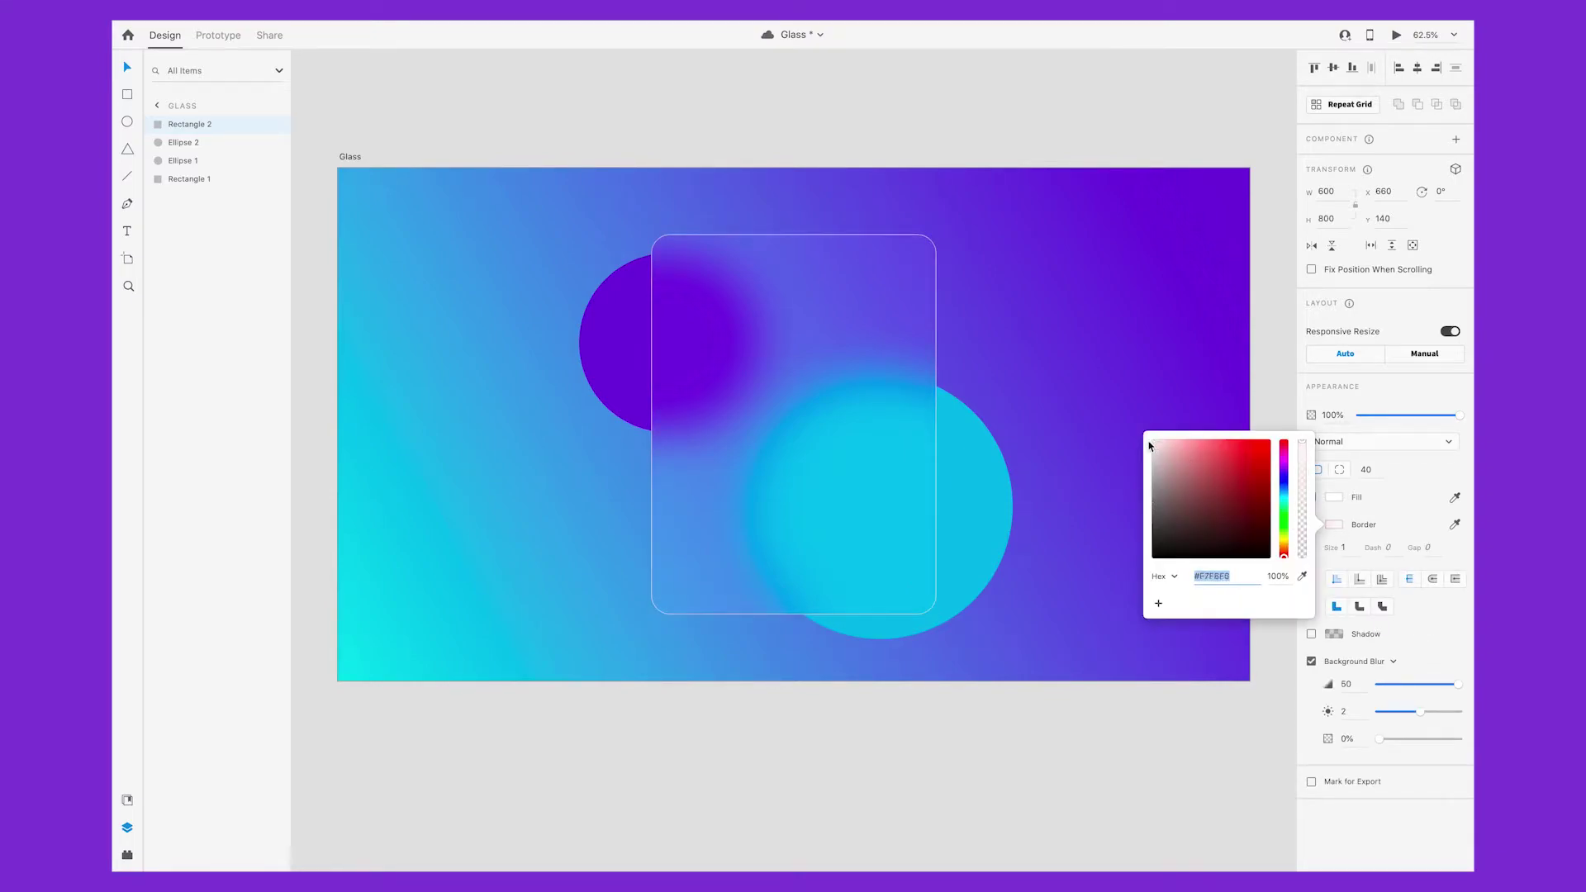
click(872, 763)
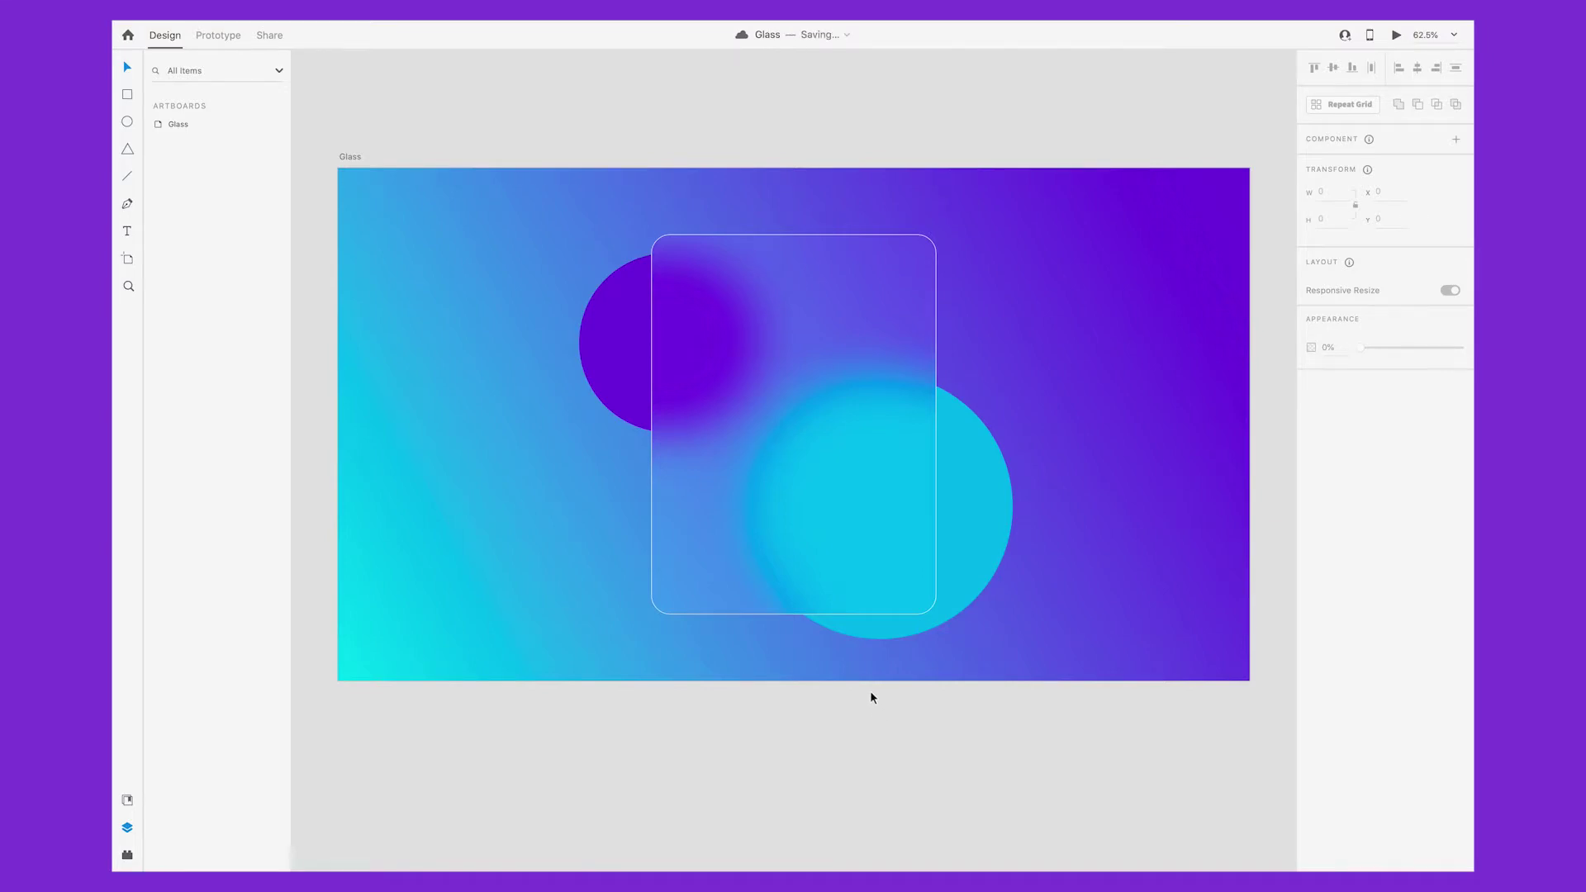
- Set the opacity of the card's background blur to 9%
click(872, 591)
drag(1385, 740, 1388, 741)
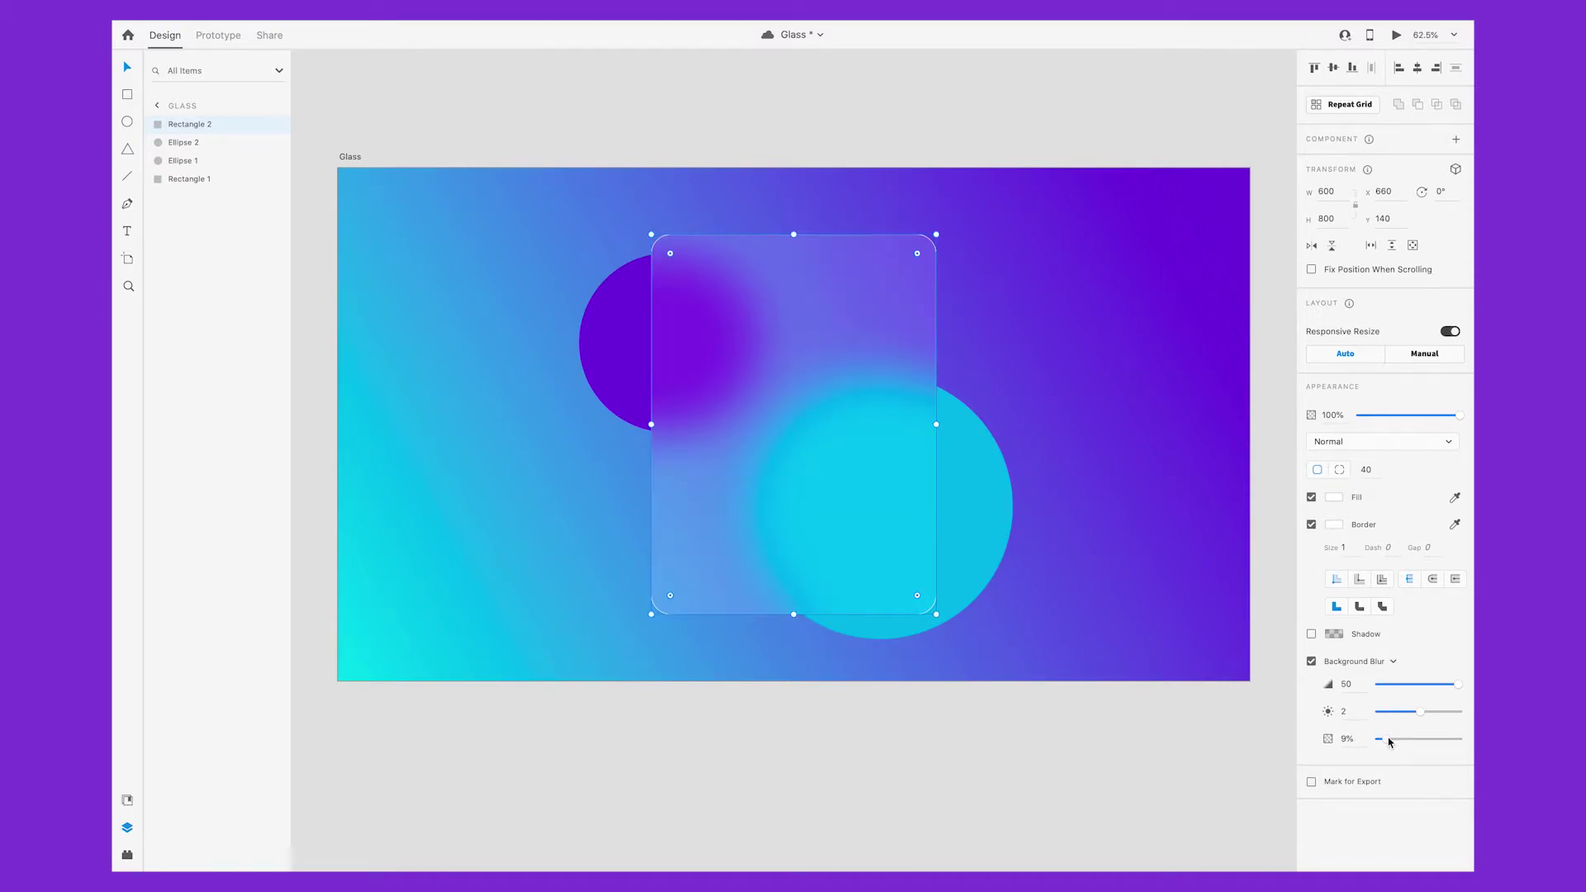
click(907, 817)
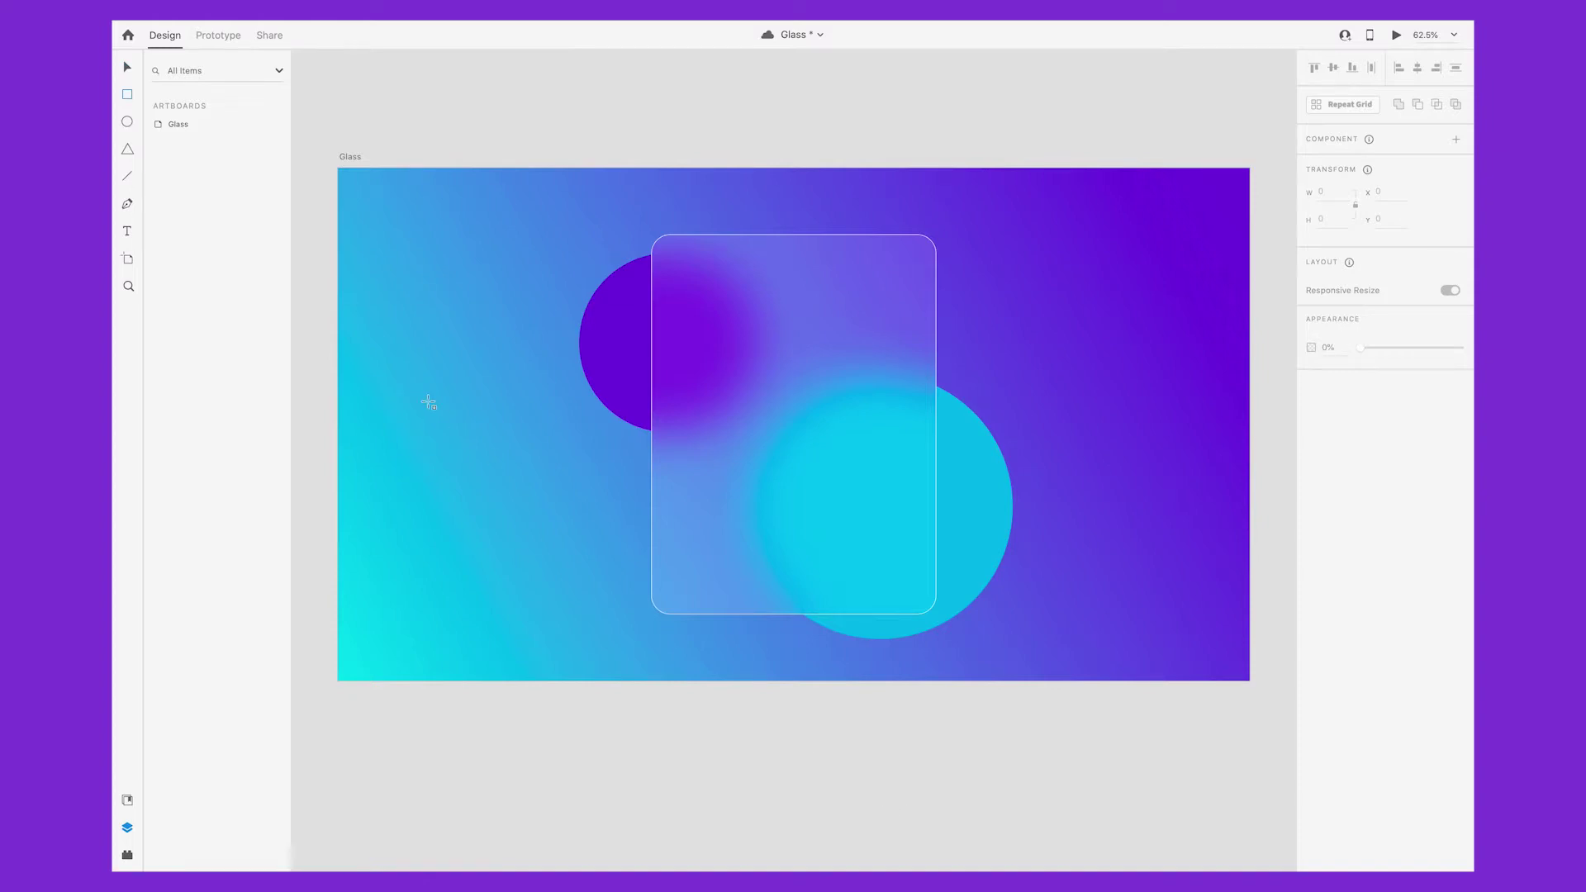
- Draw a white 1920 × 1080 rectangle covering the artboard and send it to the very back
drag(340, 171, 1183, 680)
drag(838, 514, 957, 514)
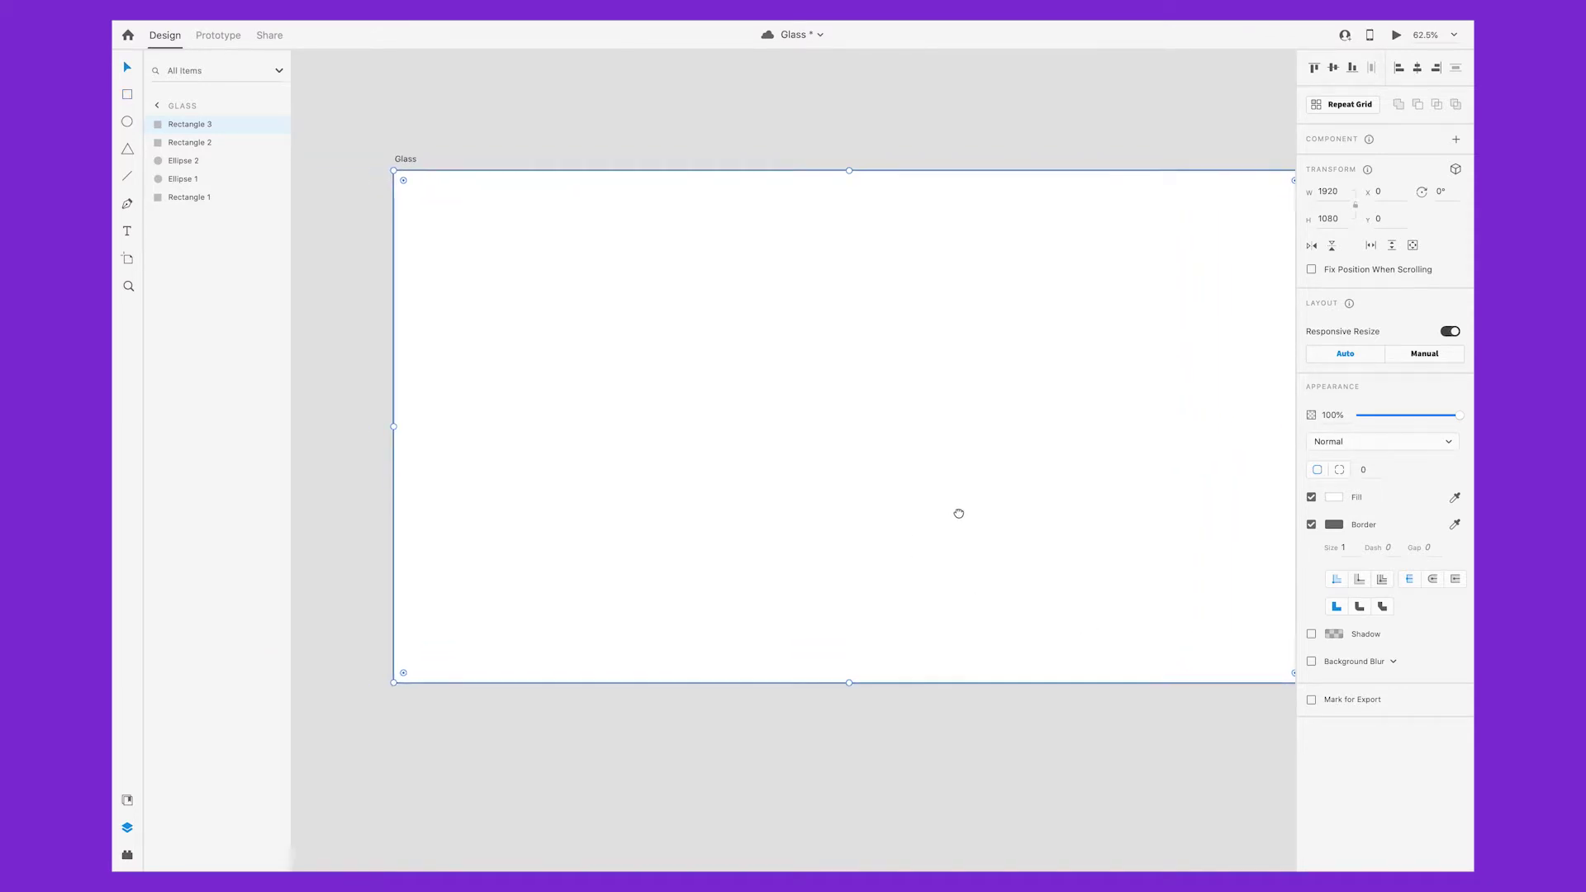
key(ctrl+bracketleft)
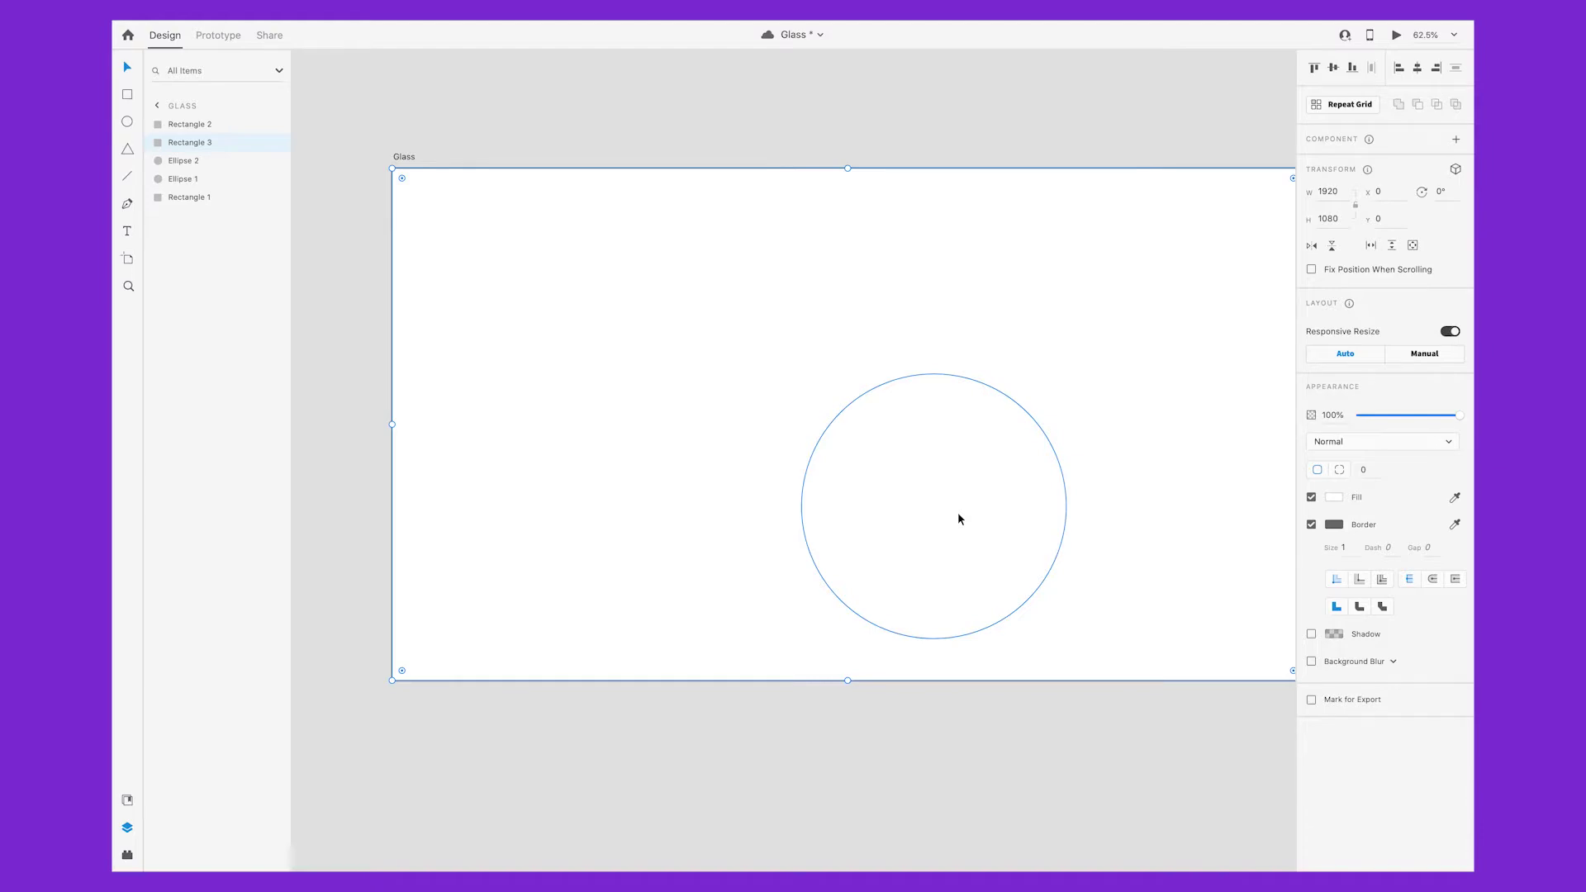
key(ctrl+shift+bracketleft)
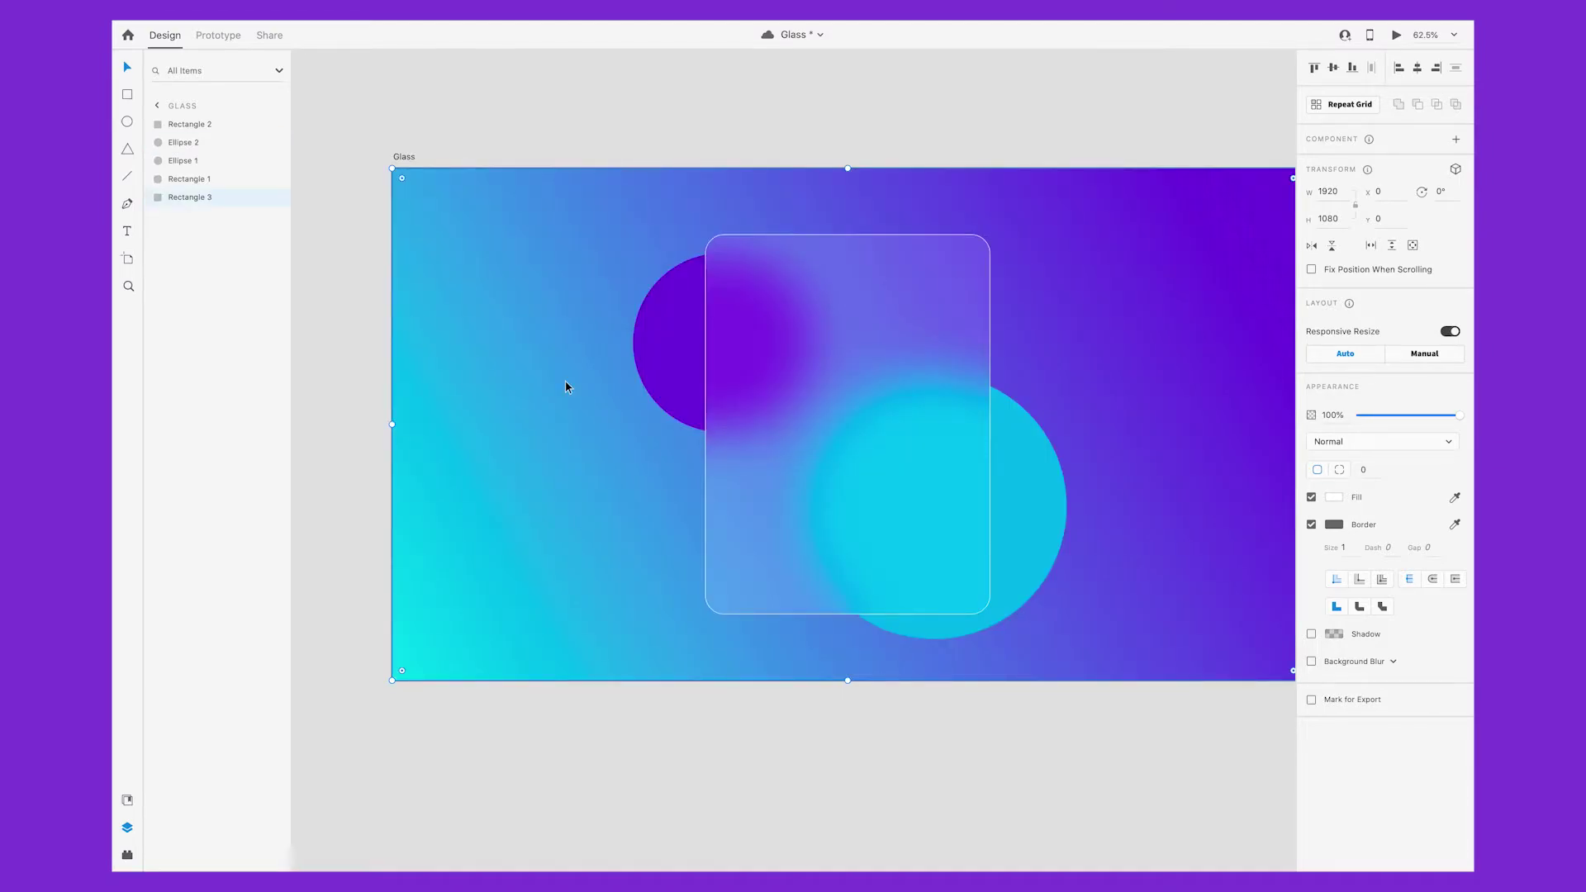
- Send the gradient background rectangle to the back, behind the white rectangle
click(547, 735)
click(547, 628)
key(ctrl+shift+bracketleft)
click(566, 761)
click(603, 529)
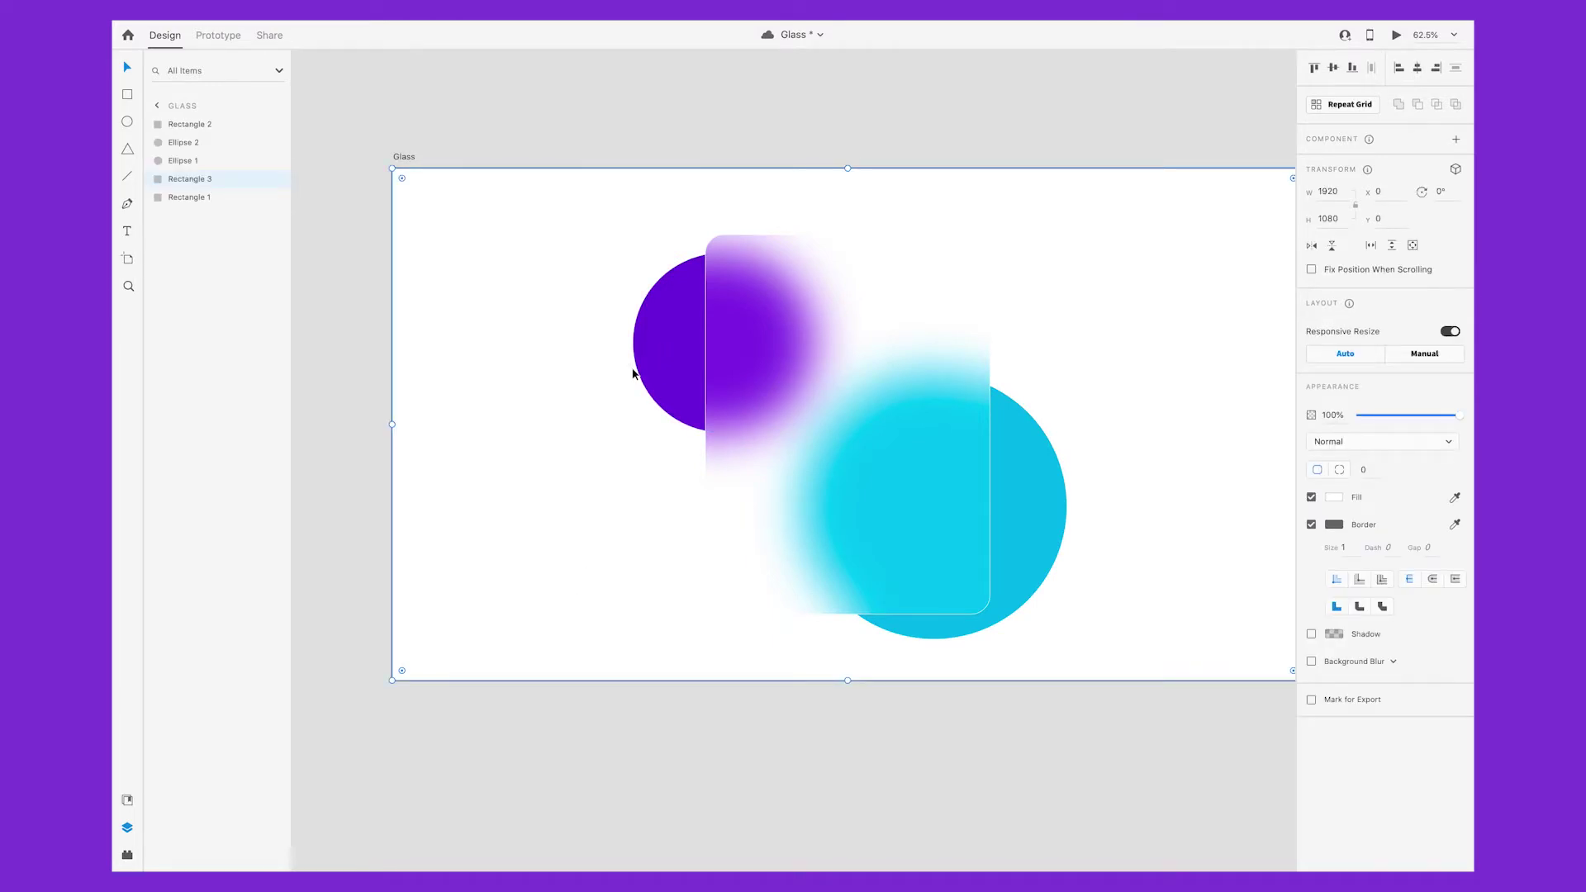
click(512, 548)
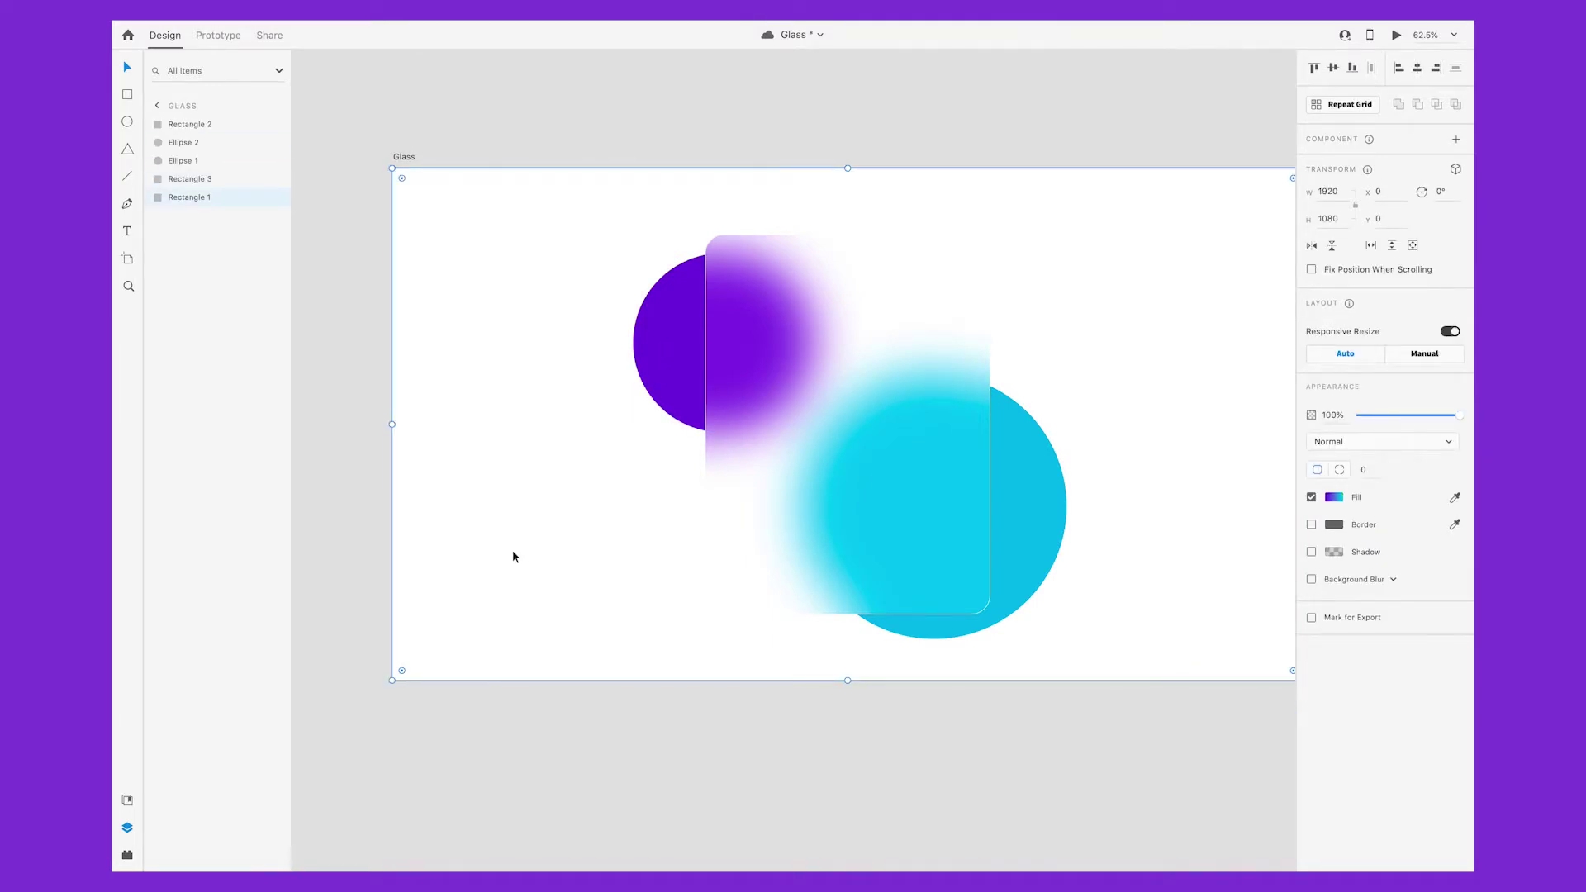
- Move the two circles beneath the white full-artboard rectangle in the layer order, keeping them above the gradient background
click(663, 361)
shift+click(1027, 533)
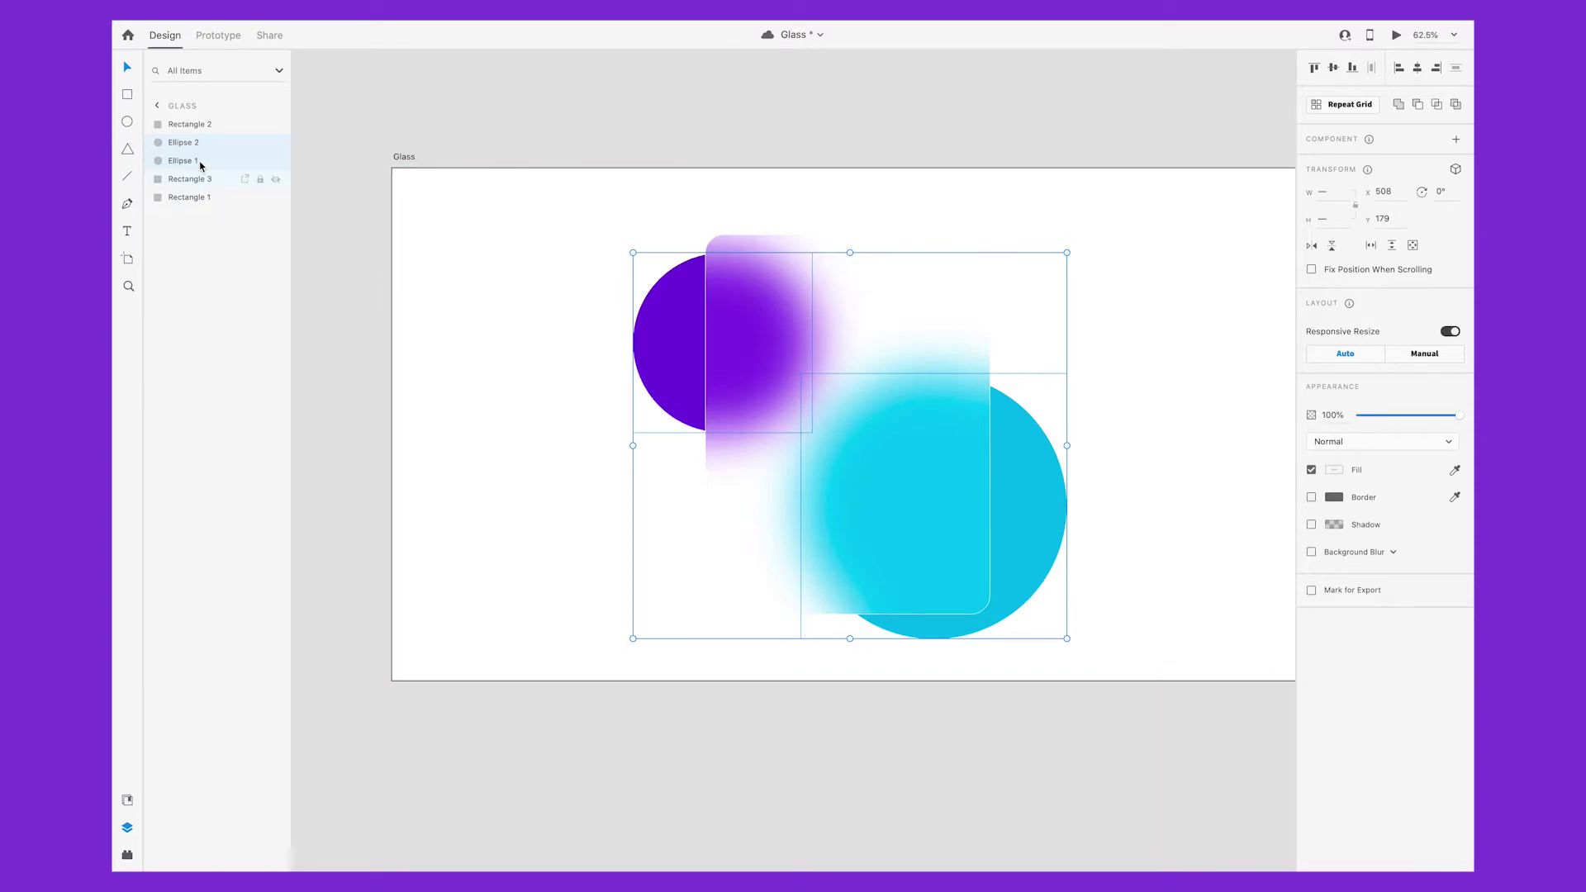
click(276, 126)
click(276, 128)
click(276, 179)
click(276, 178)
drag(185, 161, 189, 192)
- Enable background blur on the white 1920 × 1080 rectangle so it blurs the circles and gradient behind it
click(195, 146)
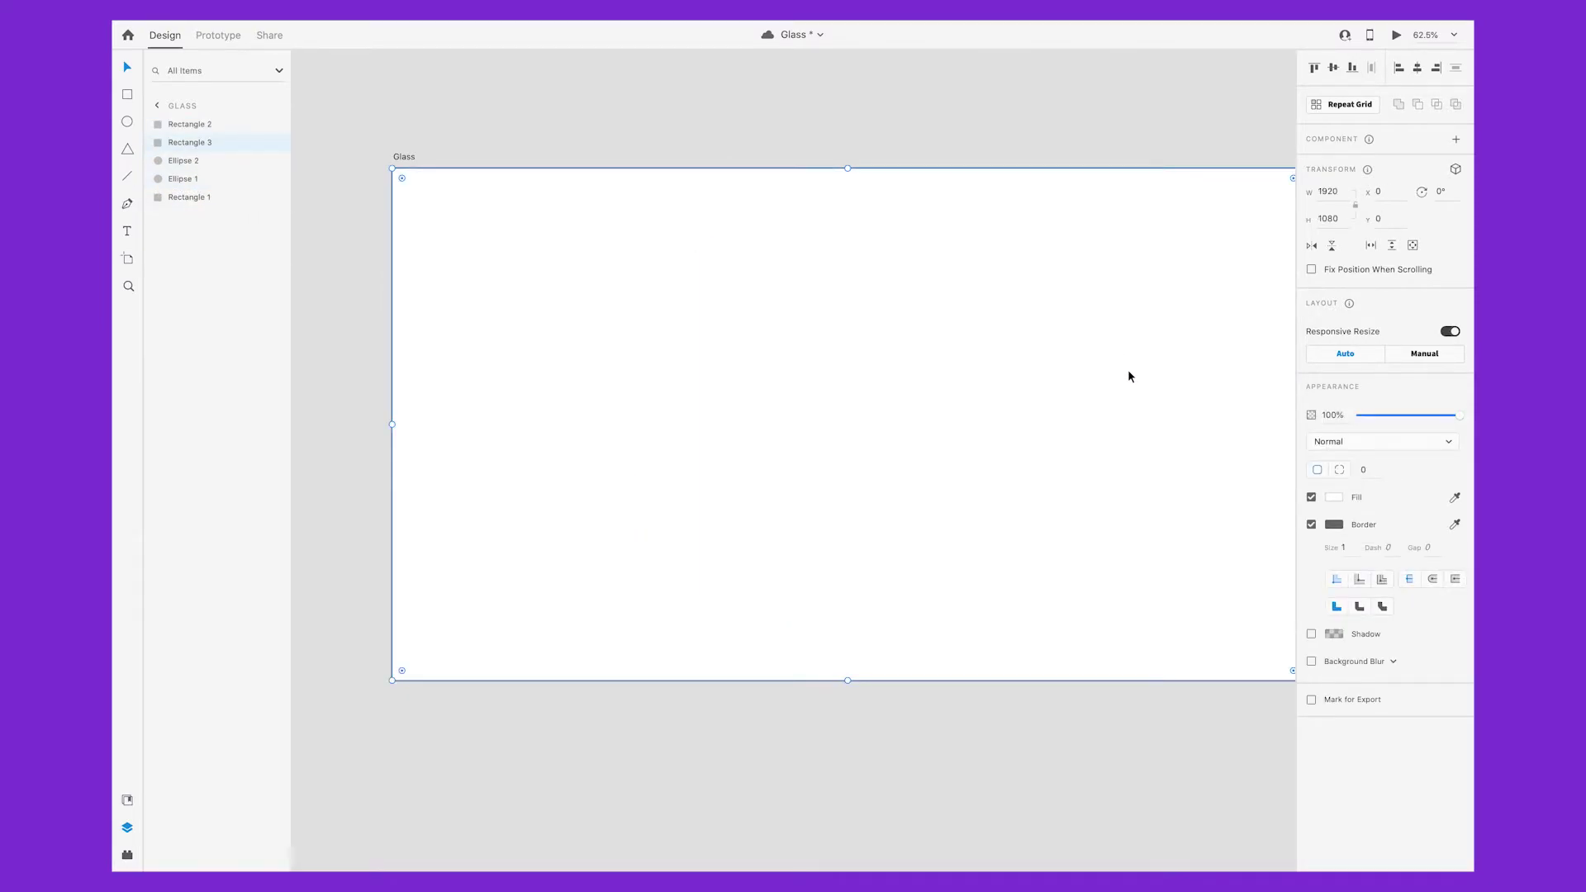
click(1312, 662)
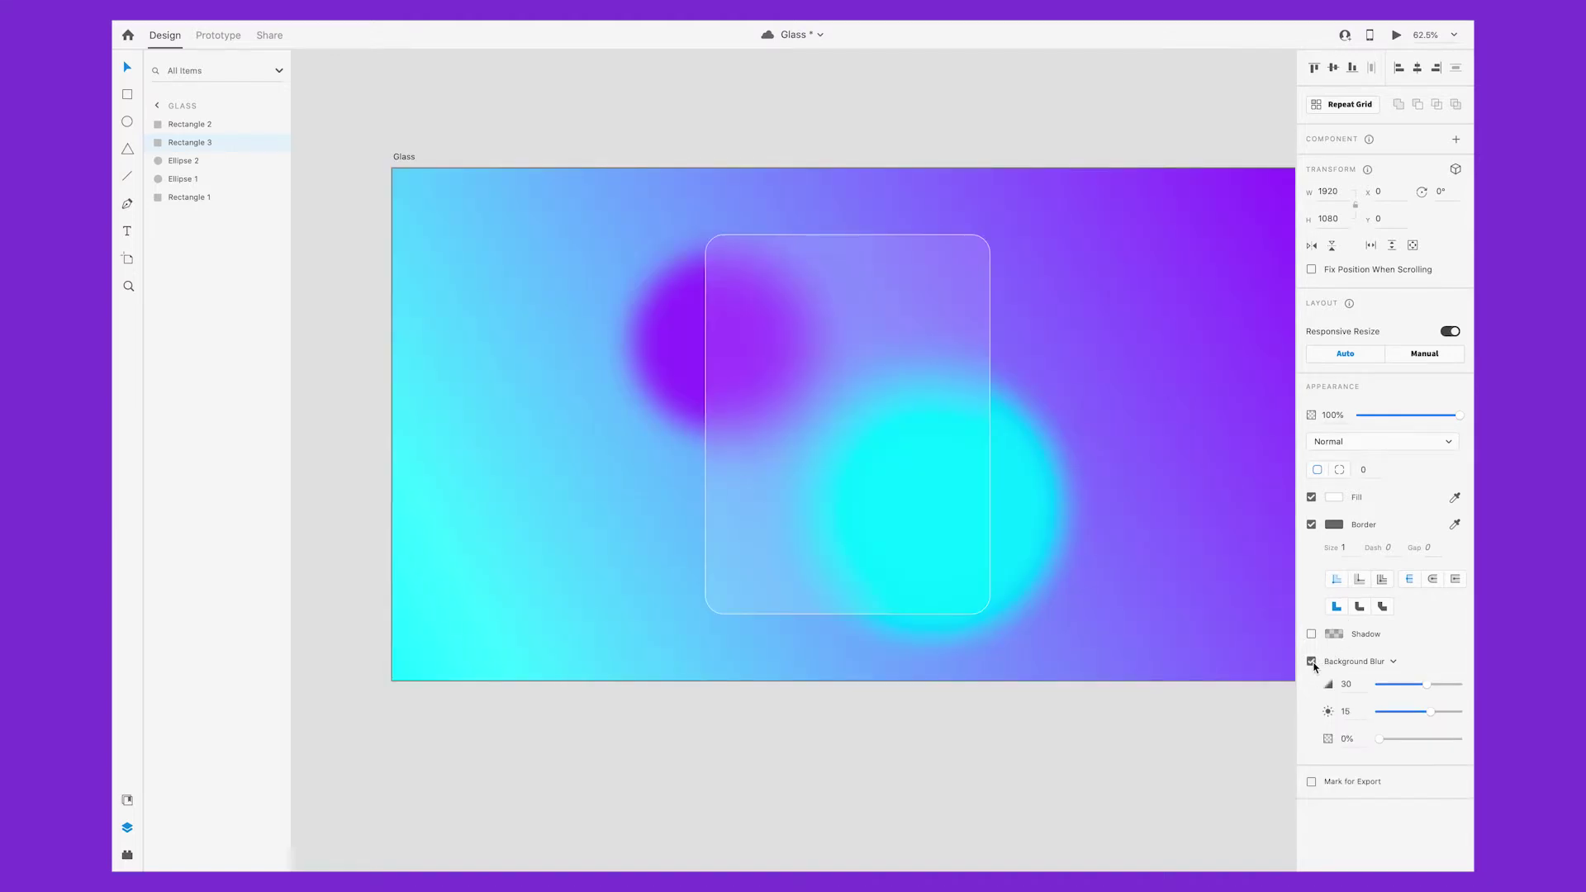
scroll(1128, 603, right, 3)
scroll(1130, 605, left, 2)
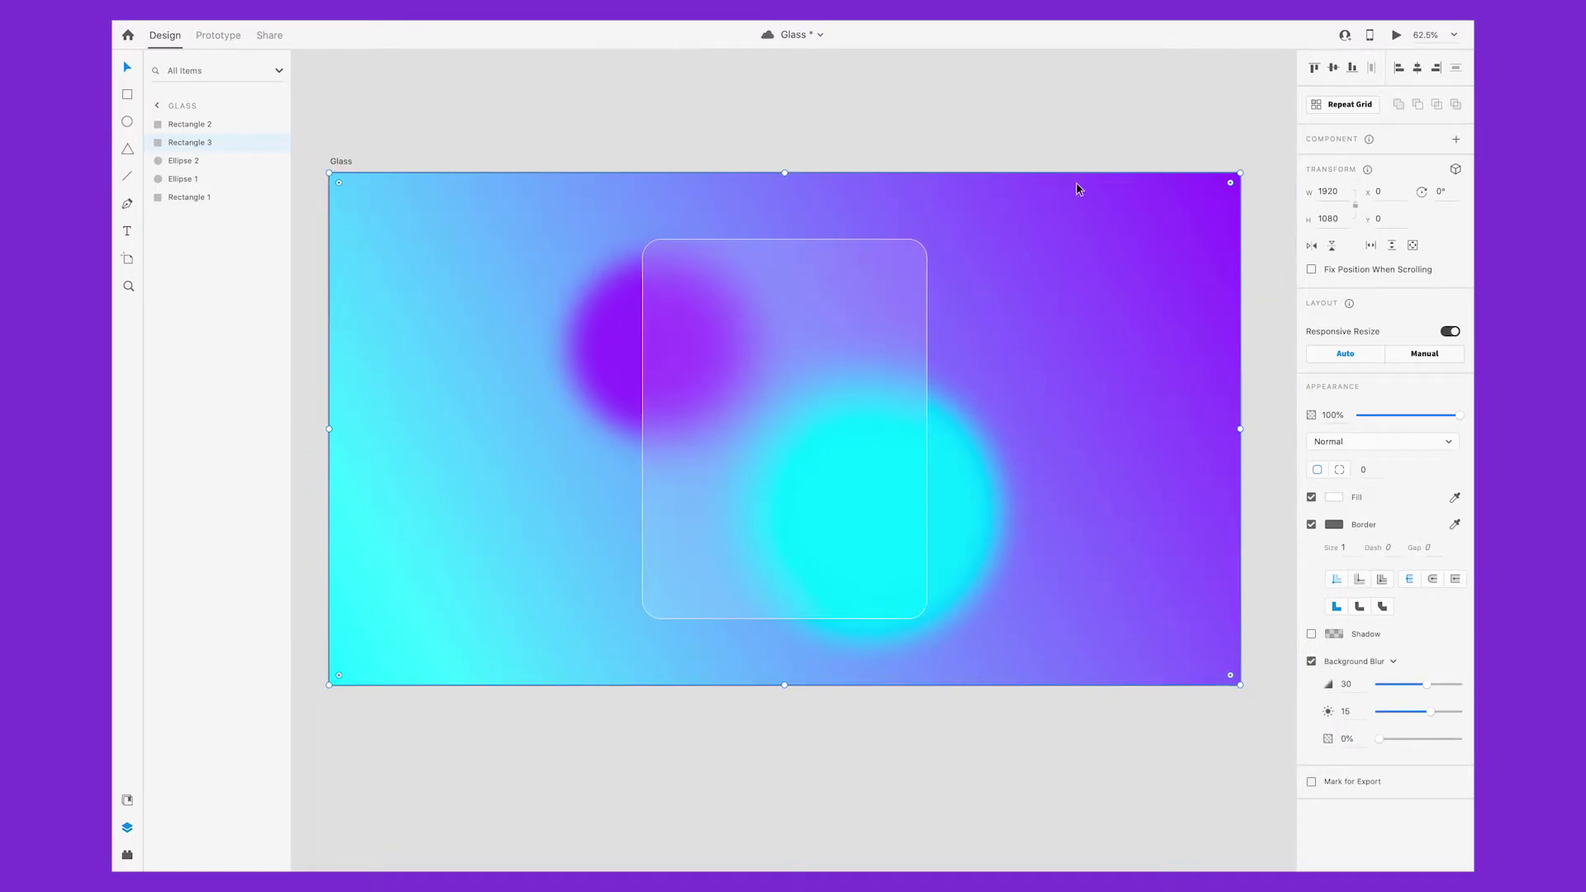
click(1081, 153)
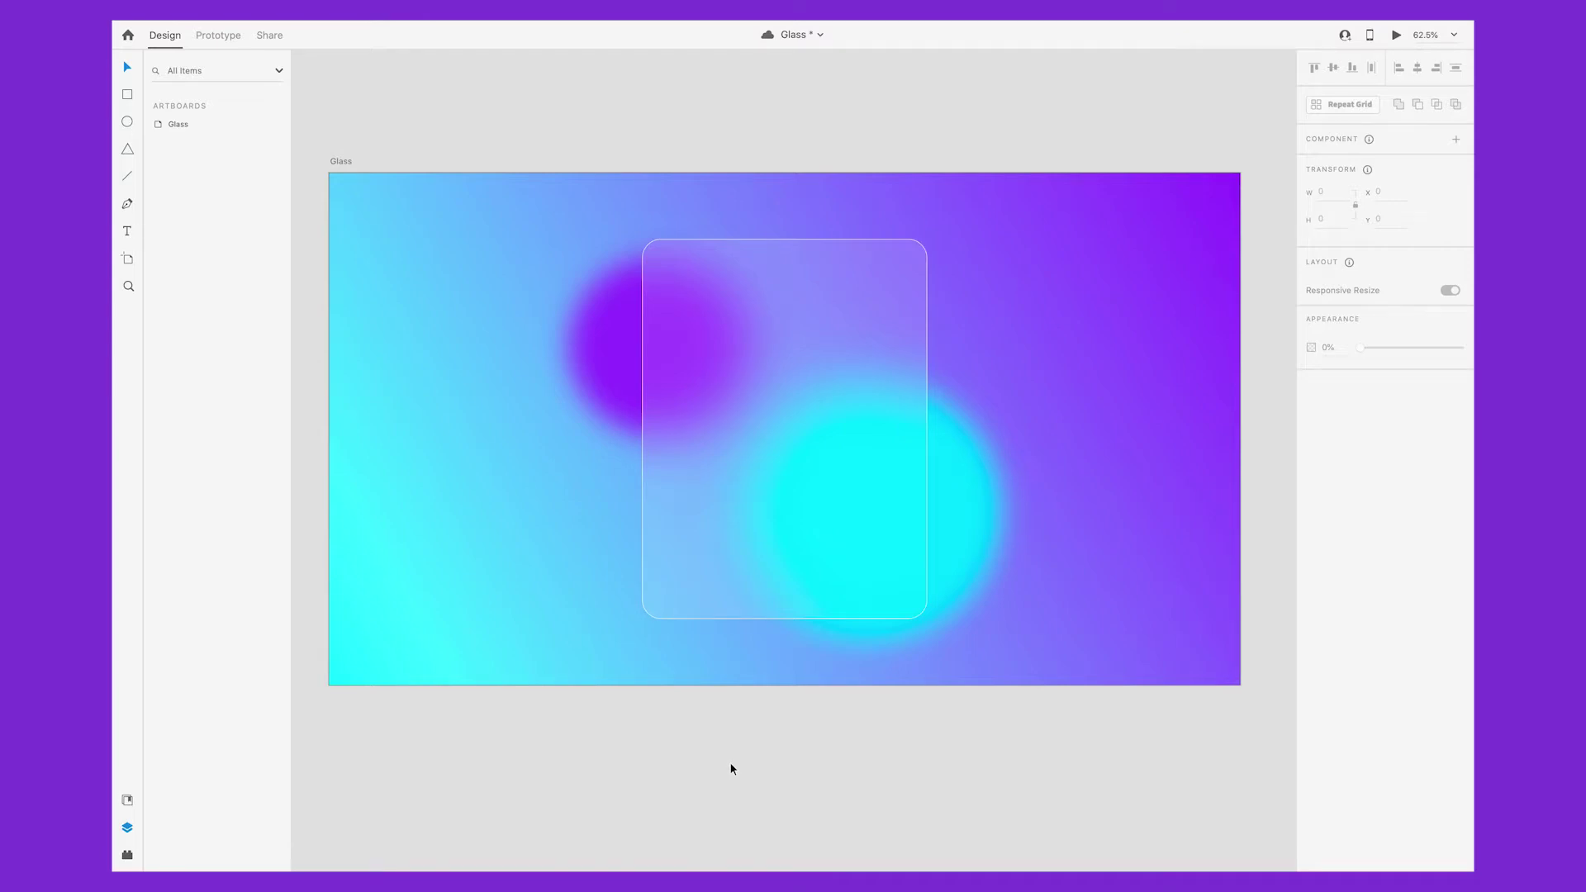
- Add a "Welcome" text object and place it in the upper part of the glass card
scroll(730, 762, down, 1)
key(t)
click(717, 719)
text(Welcome)
key(Escape)
drag(737, 726, 791, 297)
- Color the Welcome text white and set its font weight to Bold
click(1334, 637)
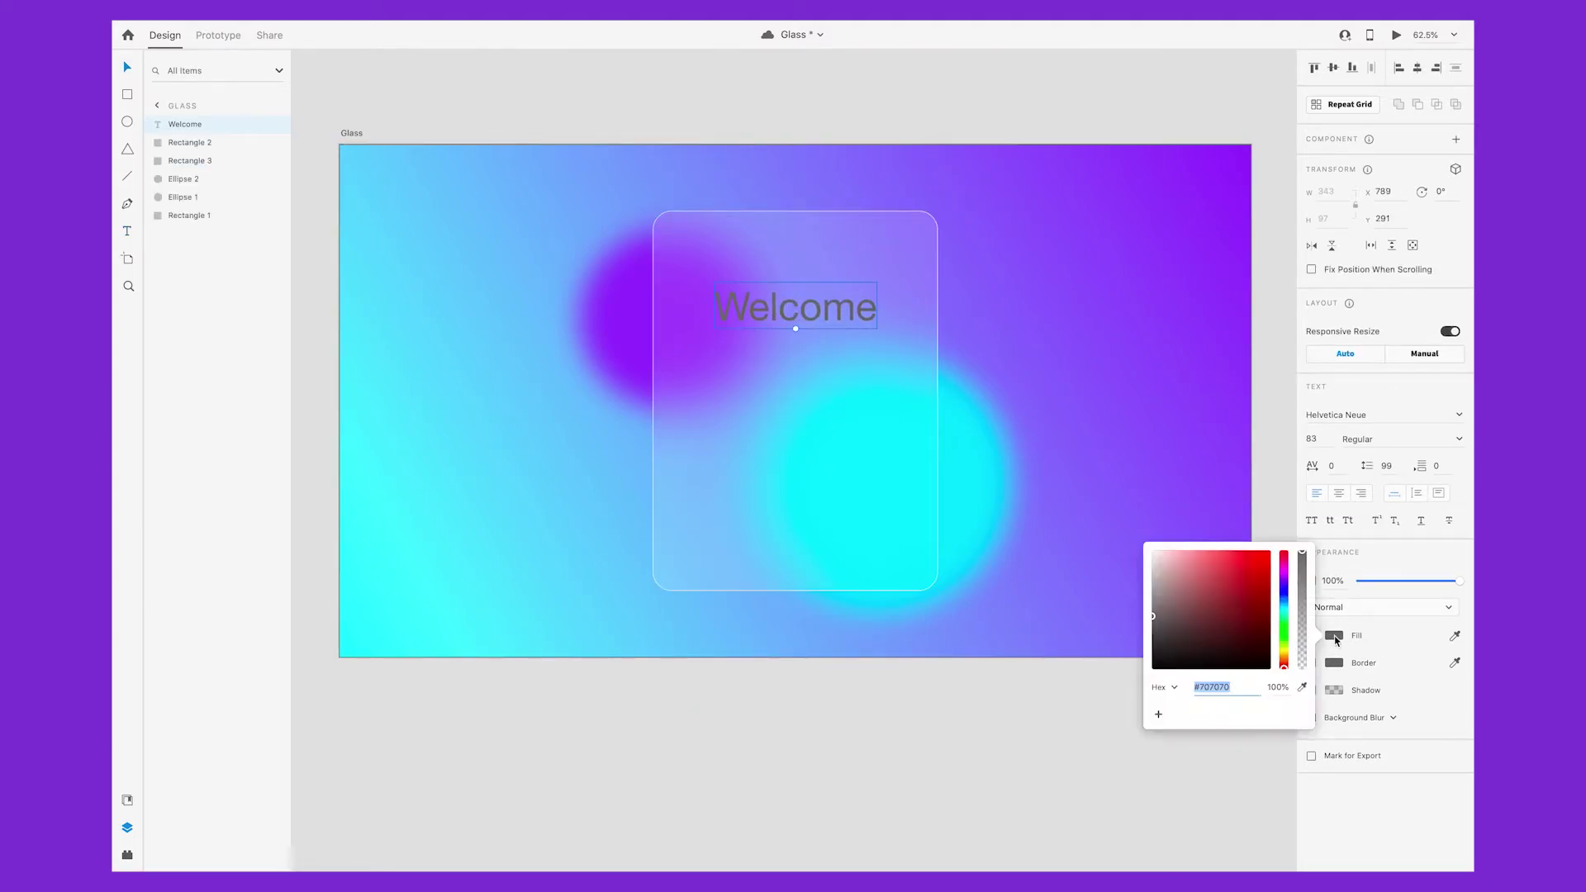
drag(1181, 570, 1142, 542)
click(1377, 439)
text(Bold)
key(Return)
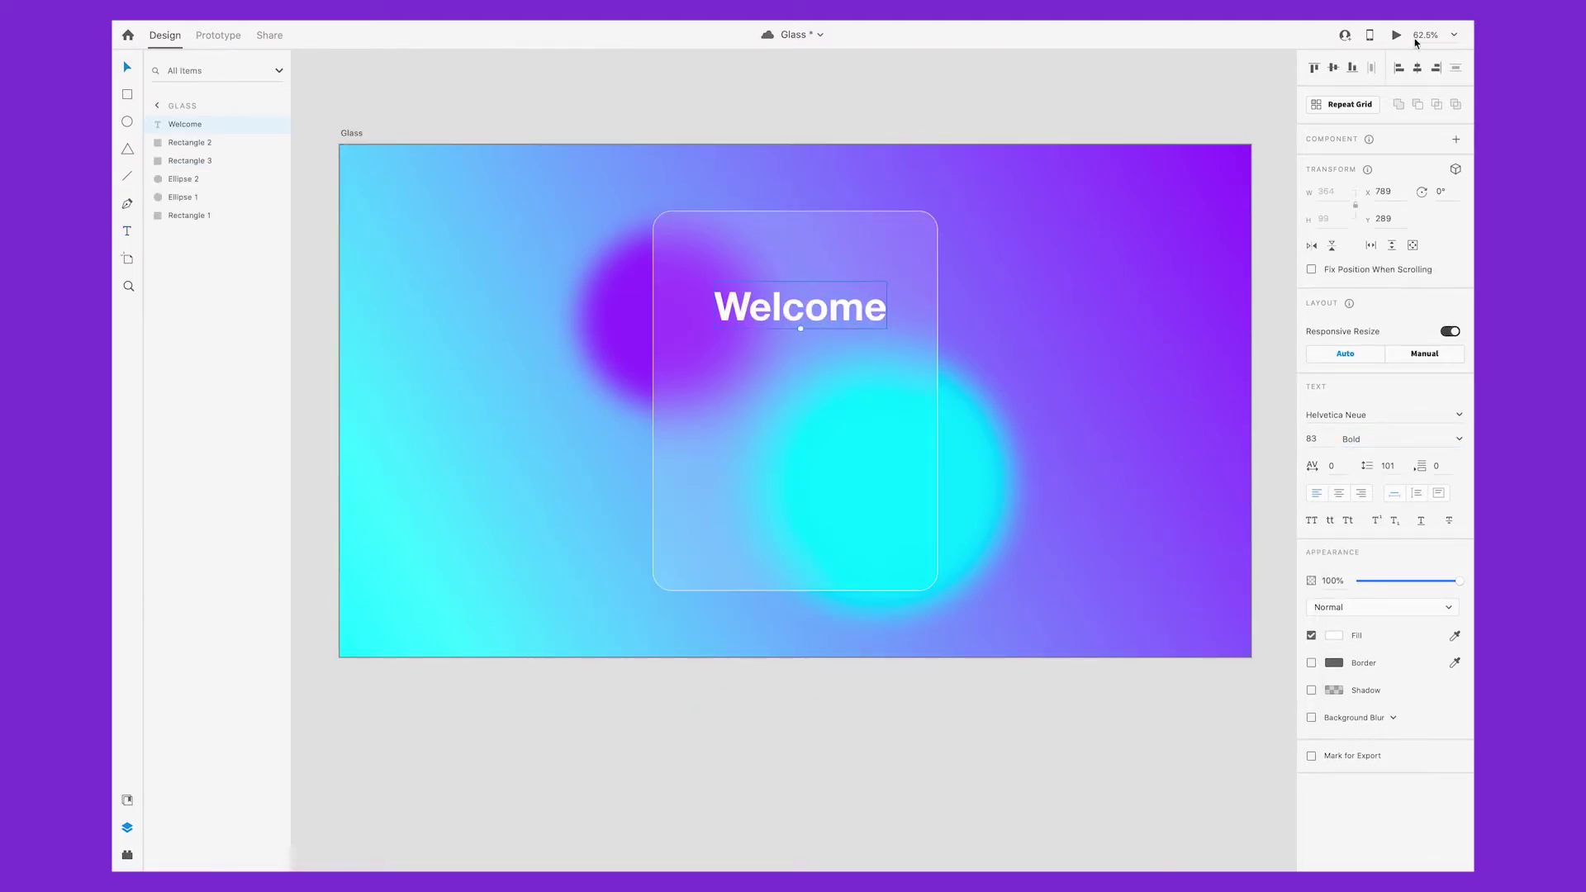
- Enlarge the Welcome heading to a font size of about 104
drag(800, 329, 796, 341)
click(1314, 439)
key(Up)
key(Up)
key(Up)
key(Up)
key(Up)
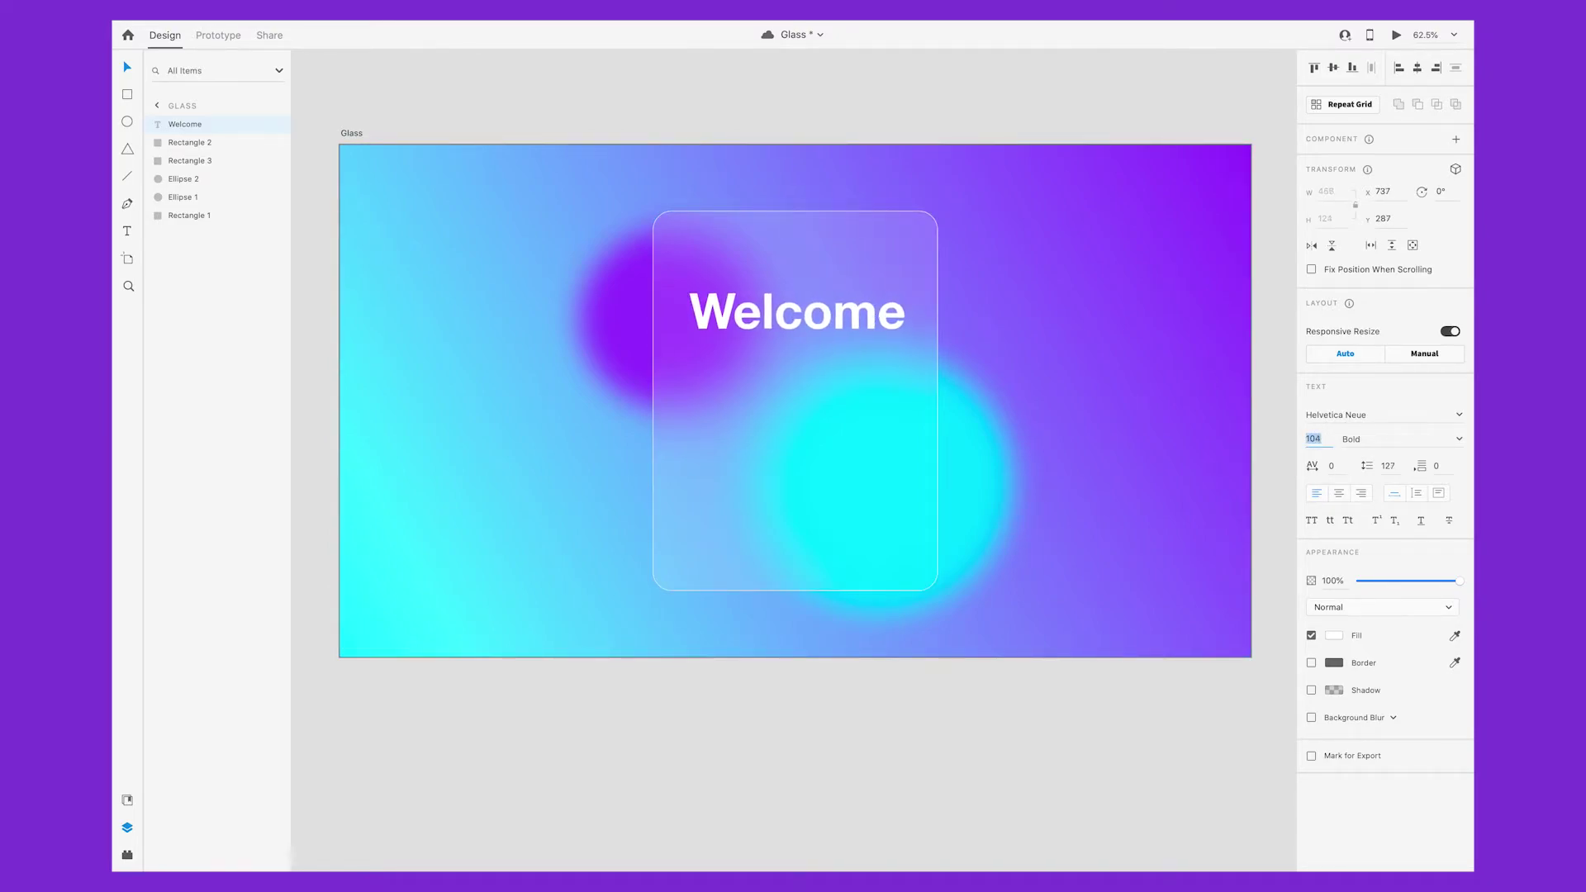
- Duplicate the Welcome heading just below the original and change the copy's text to "Thanks for joining"
key(ctrl+d)
drag(766, 320, 767, 381)
click(793, 220)
double_click(794, 370)
key(ctrl+a)
text(Thanks for joining)
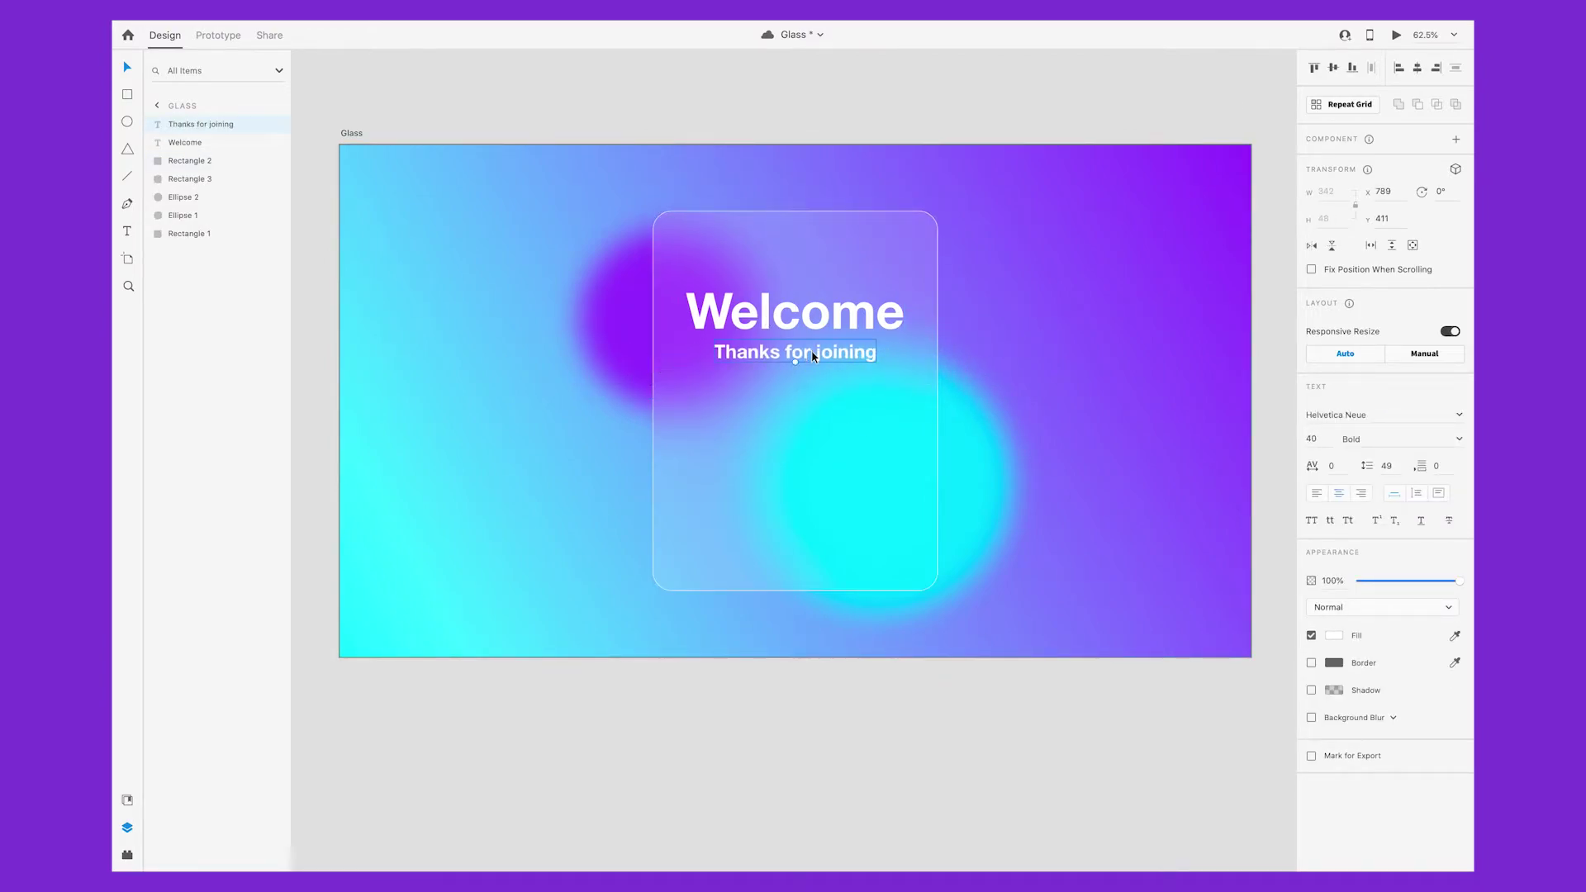
- Style the "Thanks for joining" subtitle as Medium at size 36 and place it on one line beneath the heading
double_click(811, 367)
key(ctrl+a)
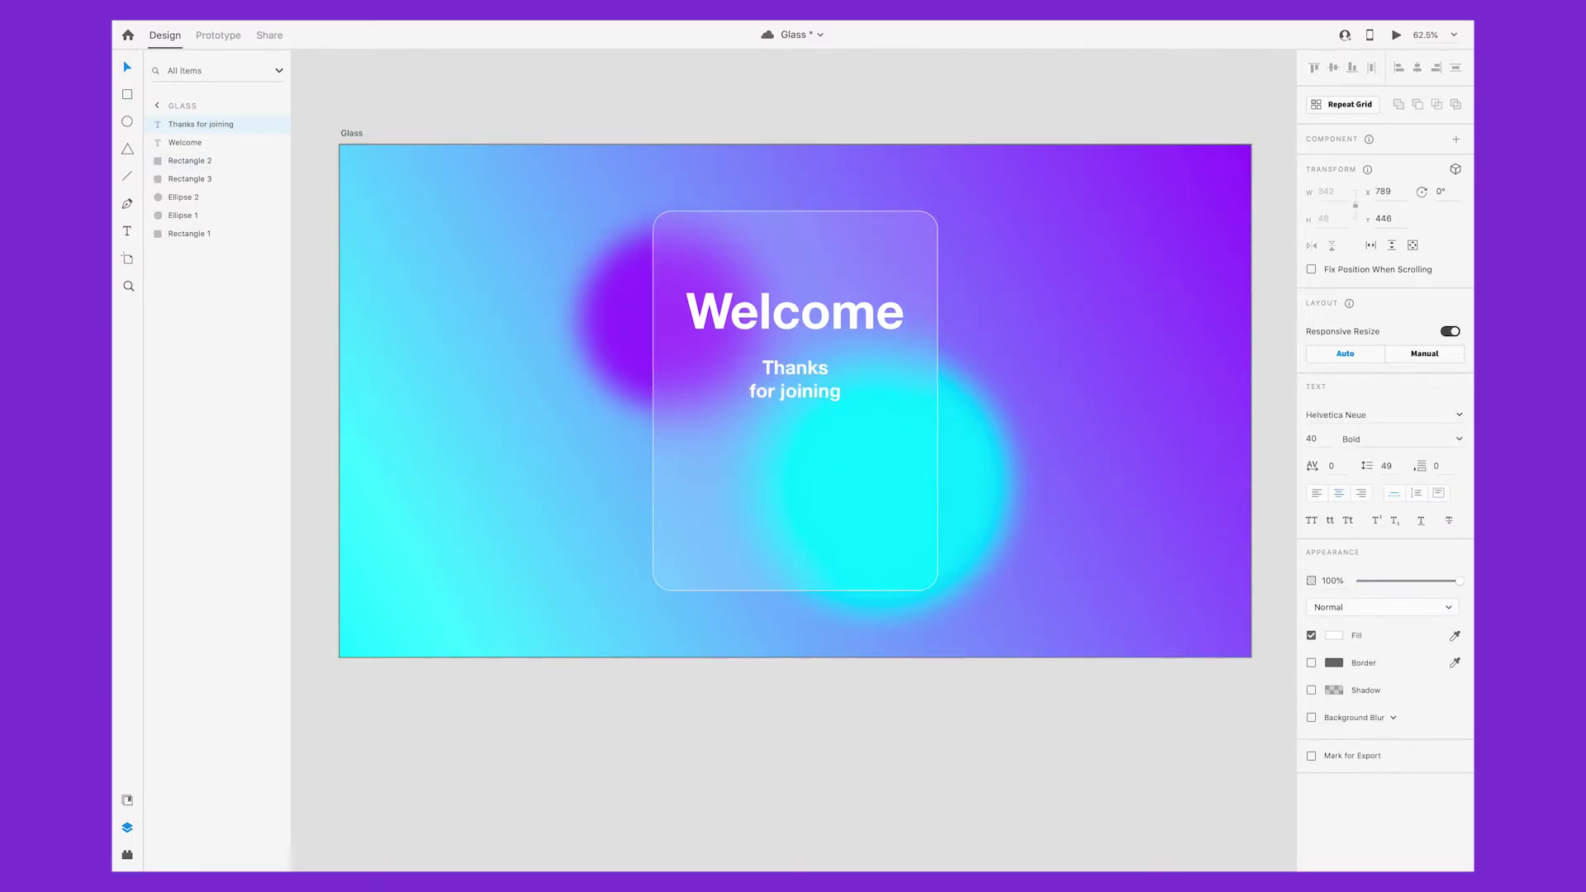
click(1378, 439)
text(Regular)
click(1378, 438)
click(1381, 569)
double_click(795, 401)
drag(797, 380, 813, 366)
click(759, 727)
- Draw a borderless white rectangle in the card's lower part and size it to 350 × 100
key(r)
drag(712, 480, 882, 526)
click(1340, 192)
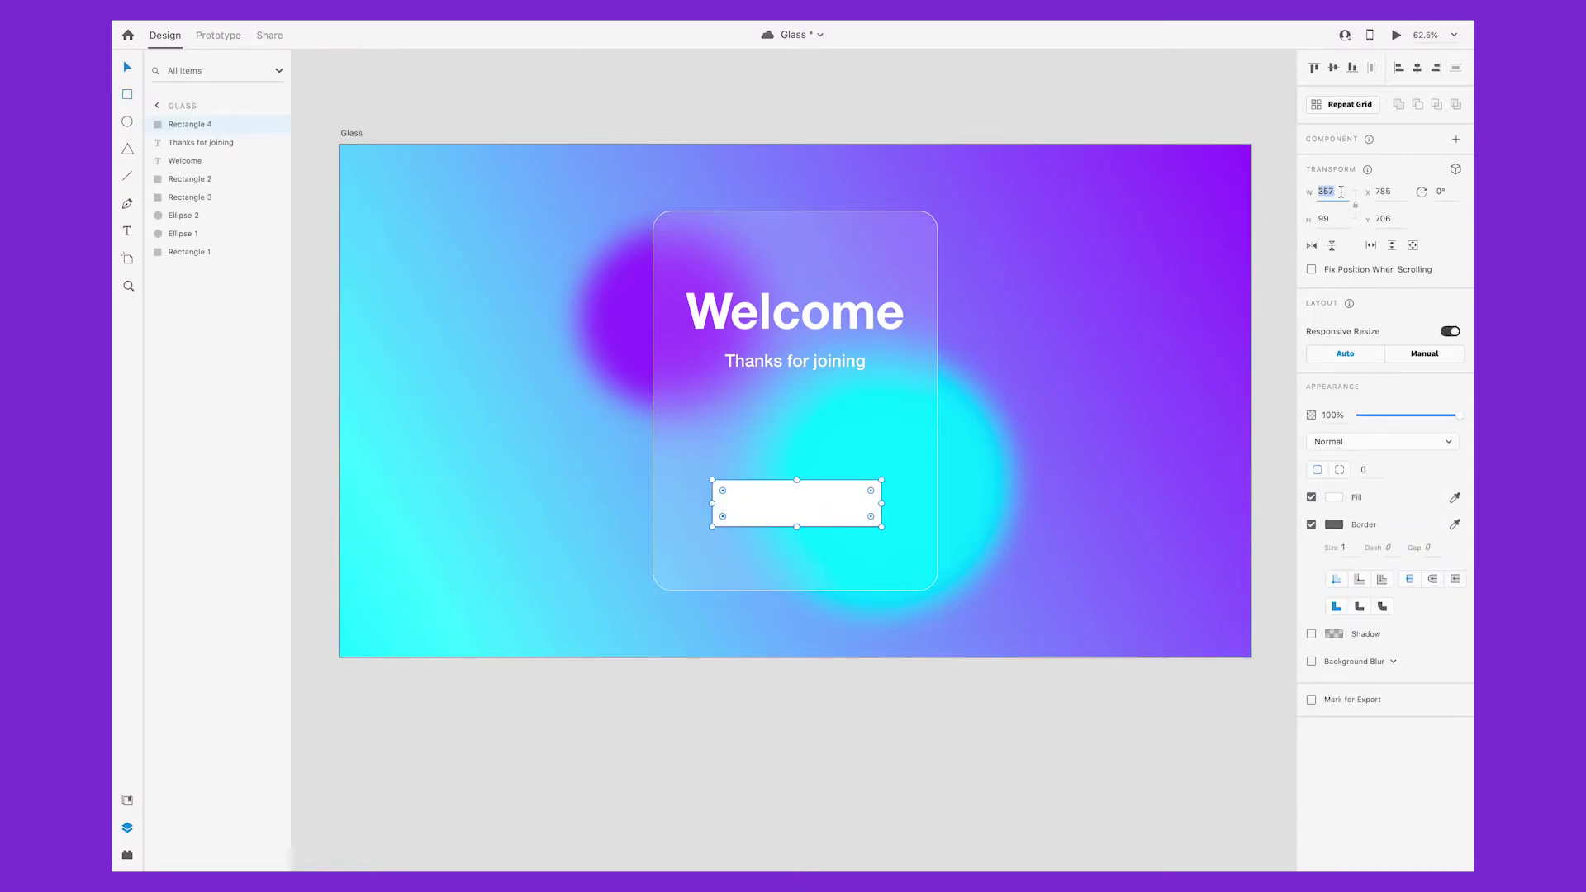
text(350)
key(Tab)
text(100)
key(Return)
click(1311, 525)
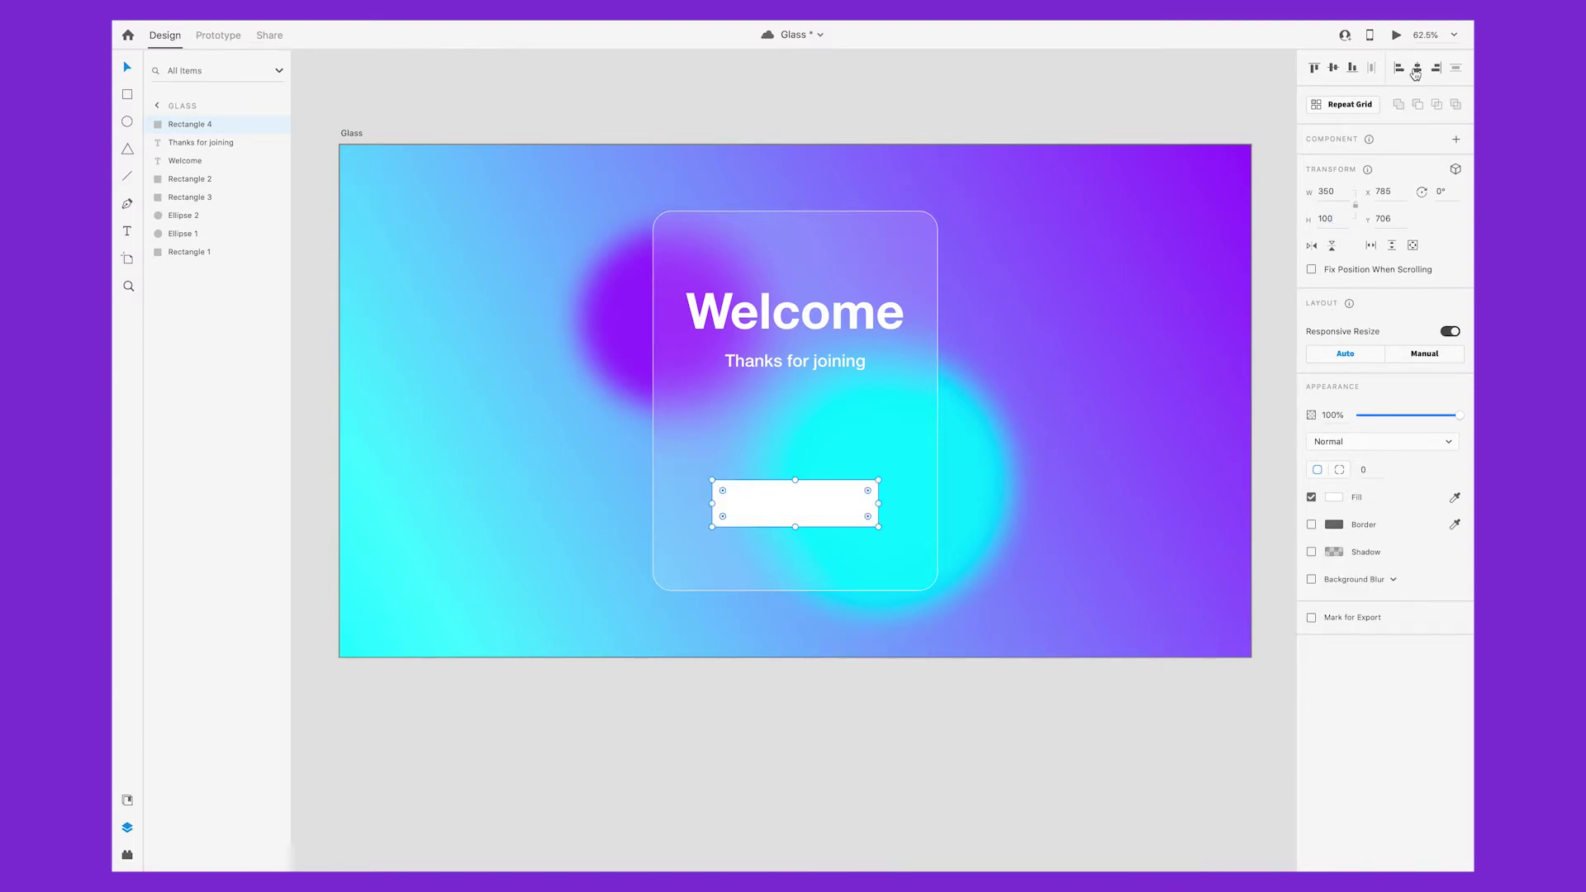
- Round the button rectangle's corners to 50, widen it to 400, and move it up beneath the subtitle
drag(867, 491, 733, 502)
drag(879, 502, 891, 502)
drag(840, 501, 839, 450)
key(Escape)
- Move the Welcome heading and its subtitle down together, closer to the button
click(825, 364)
shift+click(827, 325)
drag(827, 325, 827, 338)
click(788, 696)
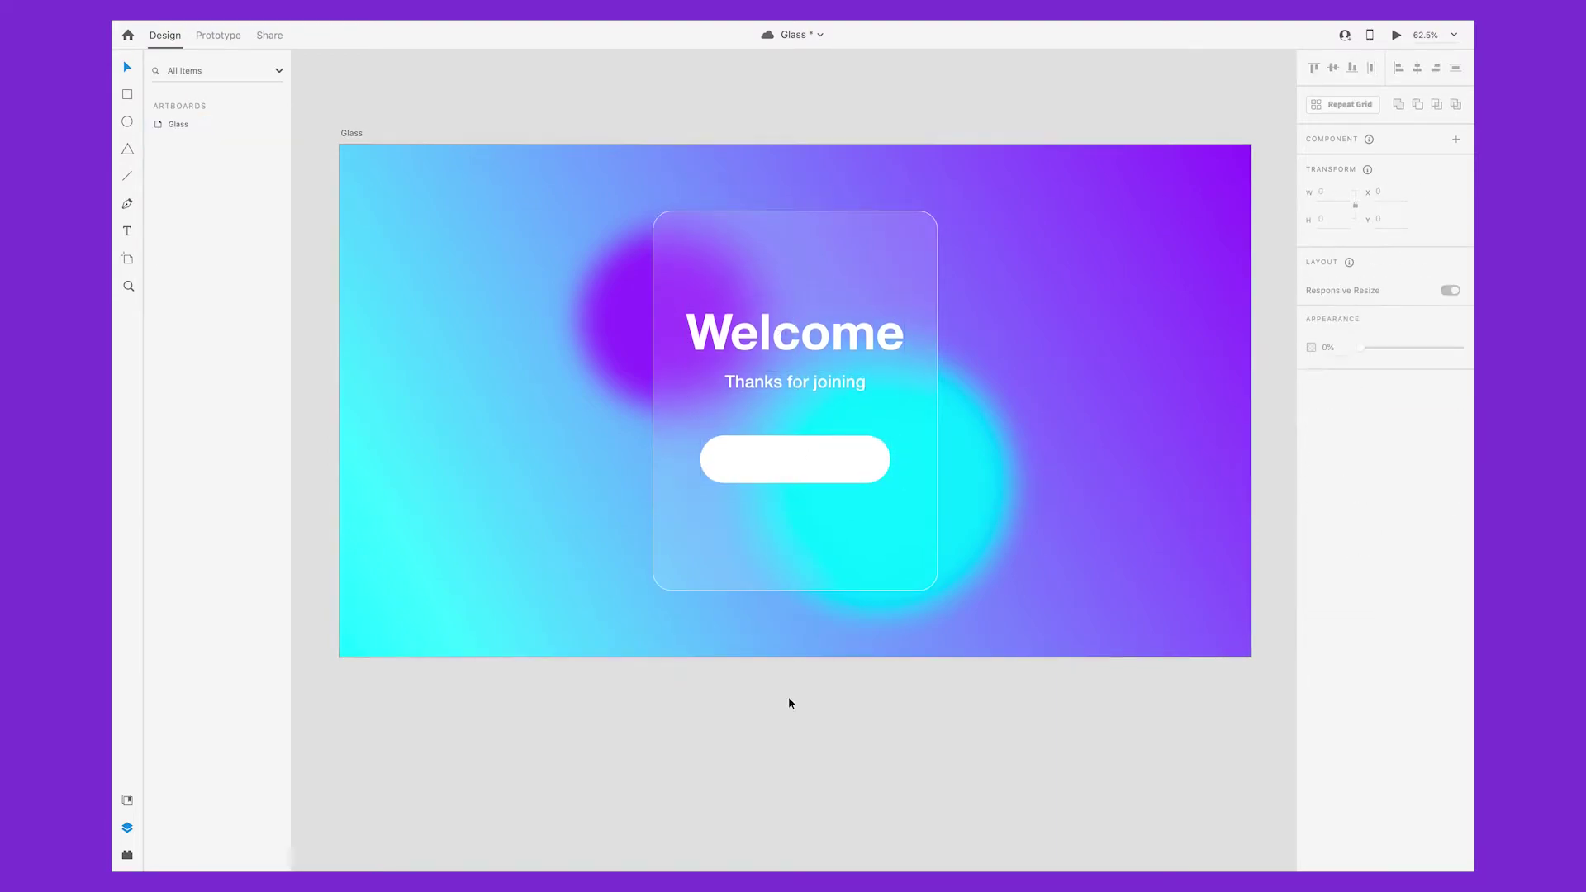
- Change the button's fill to a vivid blue
click(818, 465)
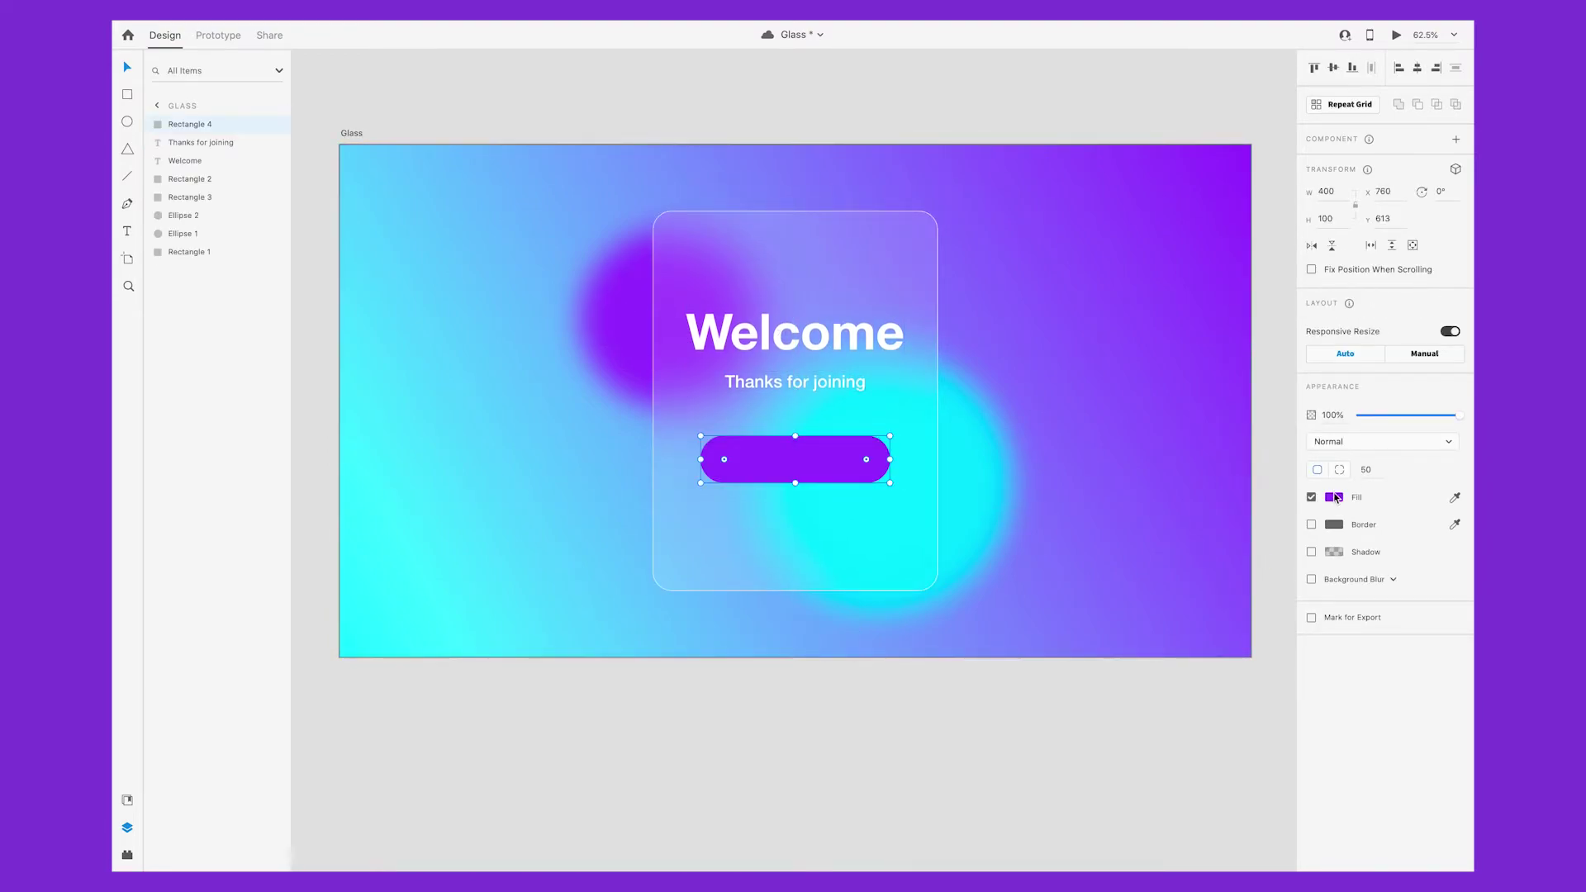
click(1333, 497)
mouse_move(1284, 450)
mouse_down()
mouse_move(1284, 477)
mouse_move(1285, 459)
mouse_up()
click(1242, 434)
click(1023, 685)
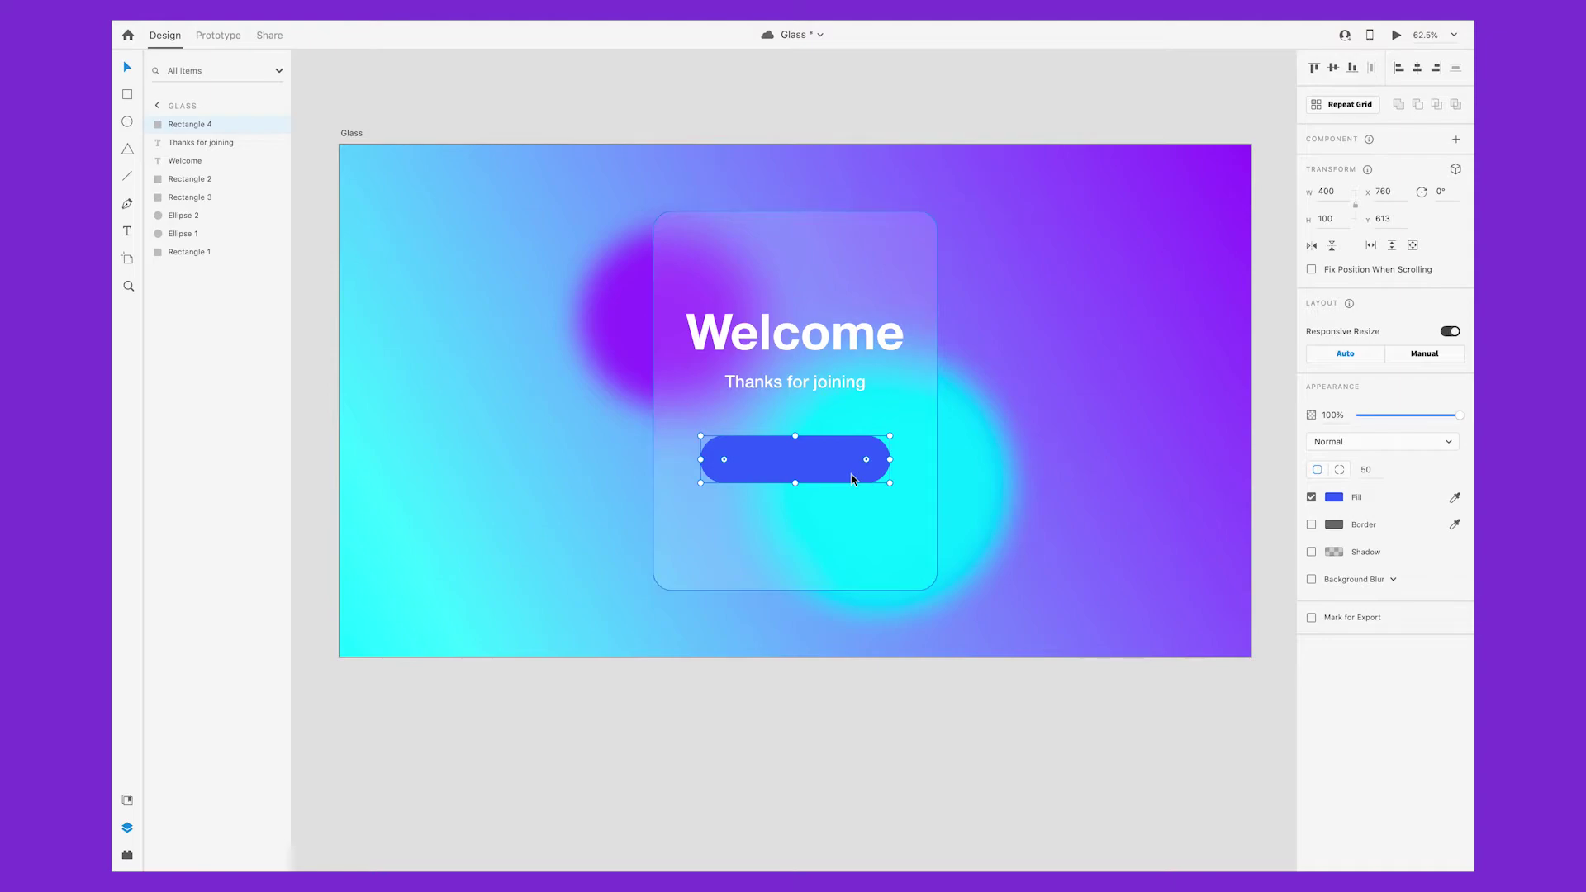
- Duplicate the blue button and apply an object blur of 28 to the lower copy as a glow
key(ctrl+d)
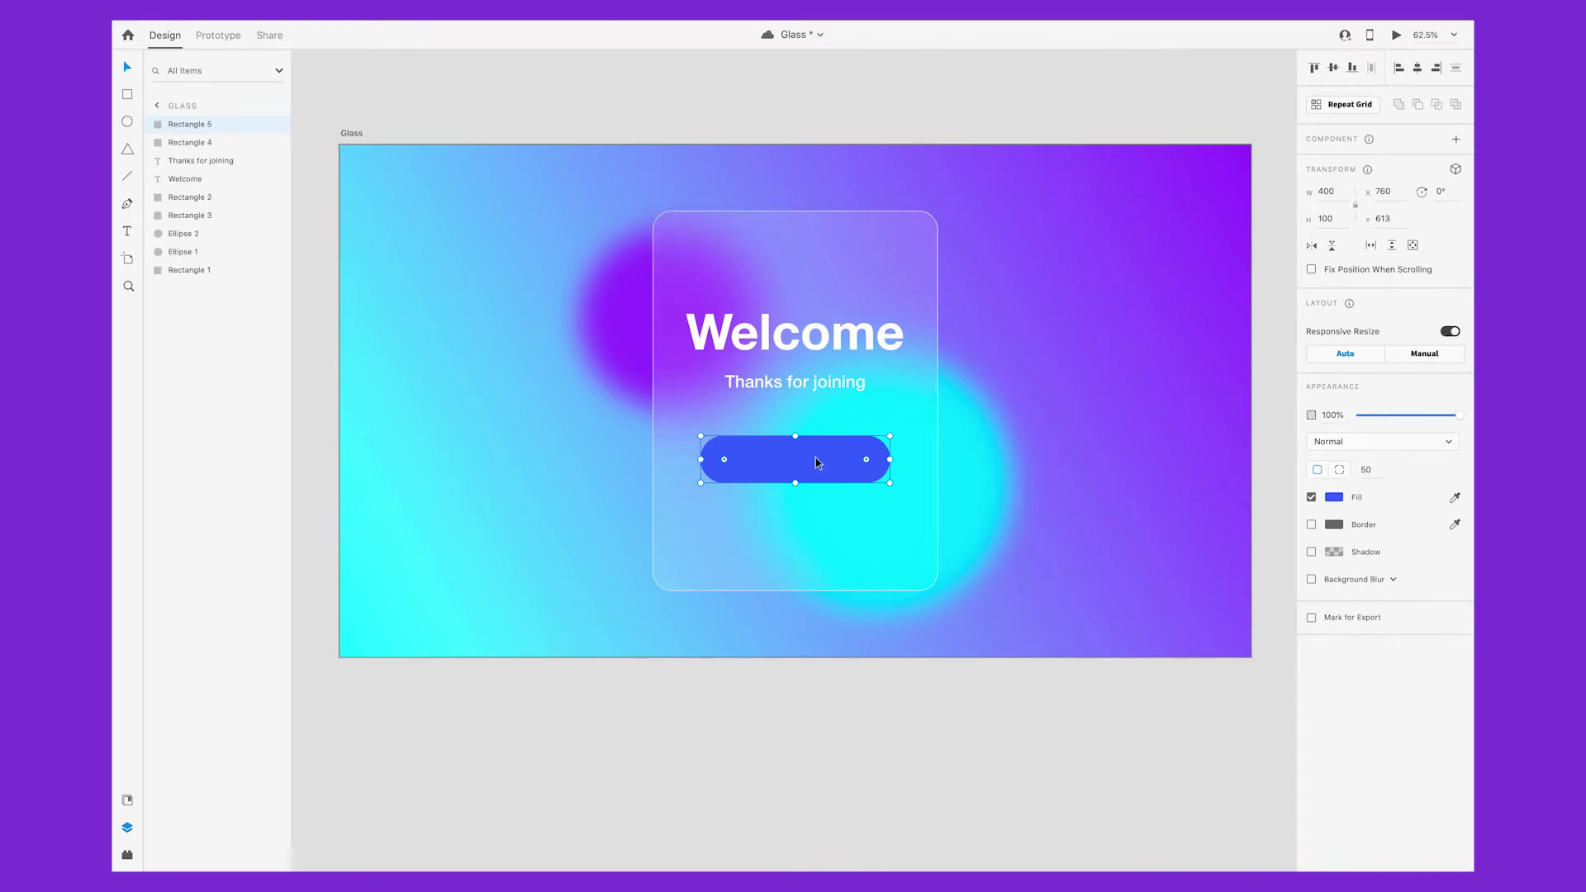
click(211, 144)
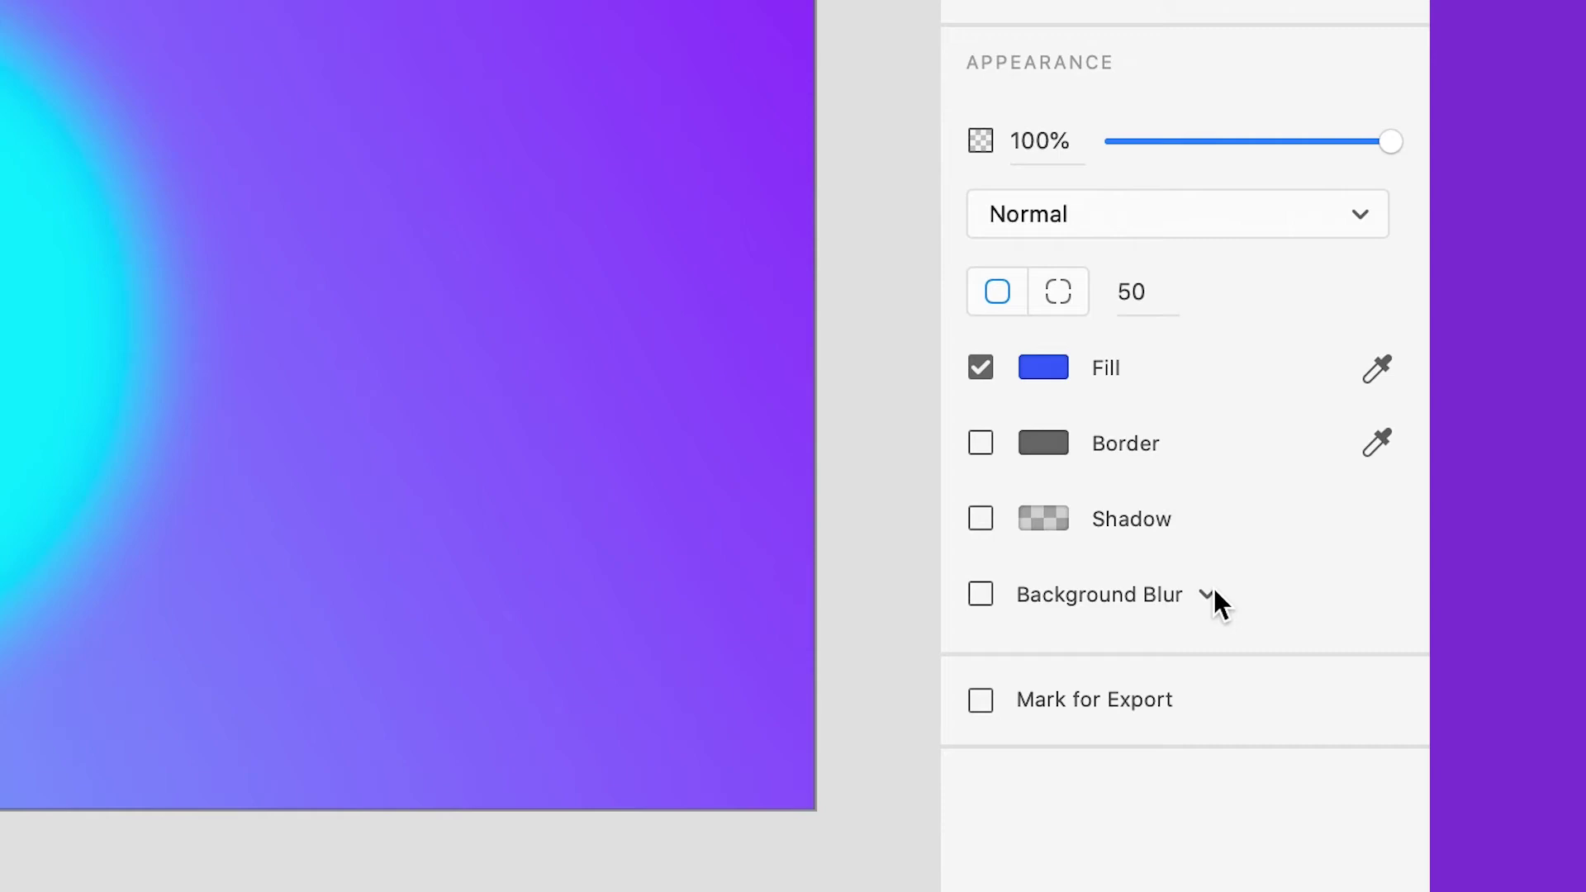
click(1208, 594)
click(1153, 626)
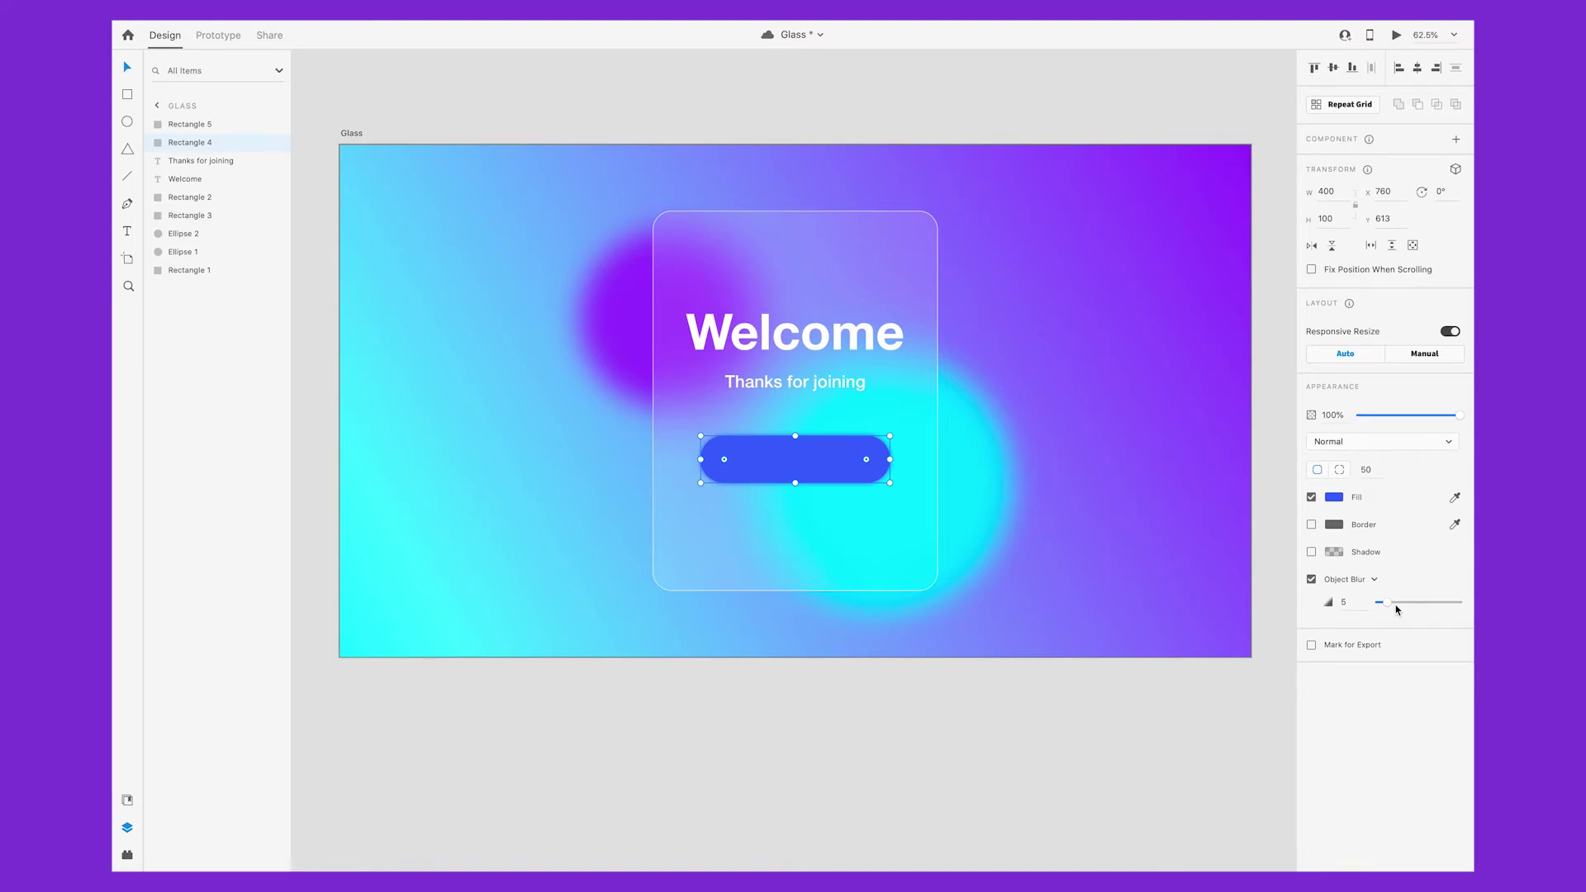
drag(1389, 604, 1426, 609)
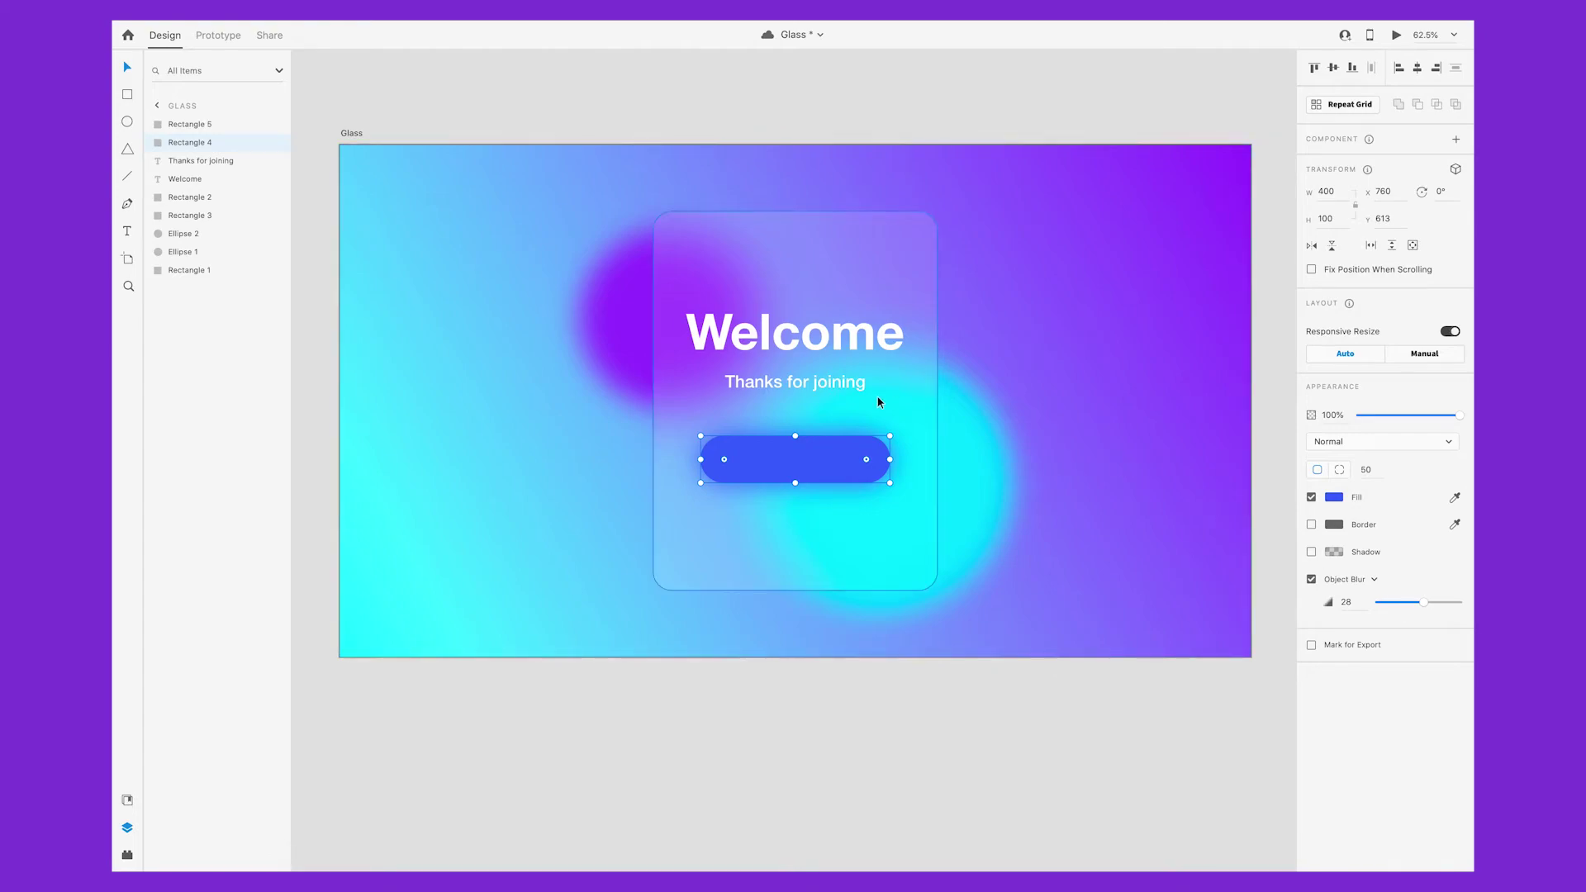
- Copy the subtitle onto the blue button and change the copy's text to "Let’s begin"
drag(816, 381, 802, 449)
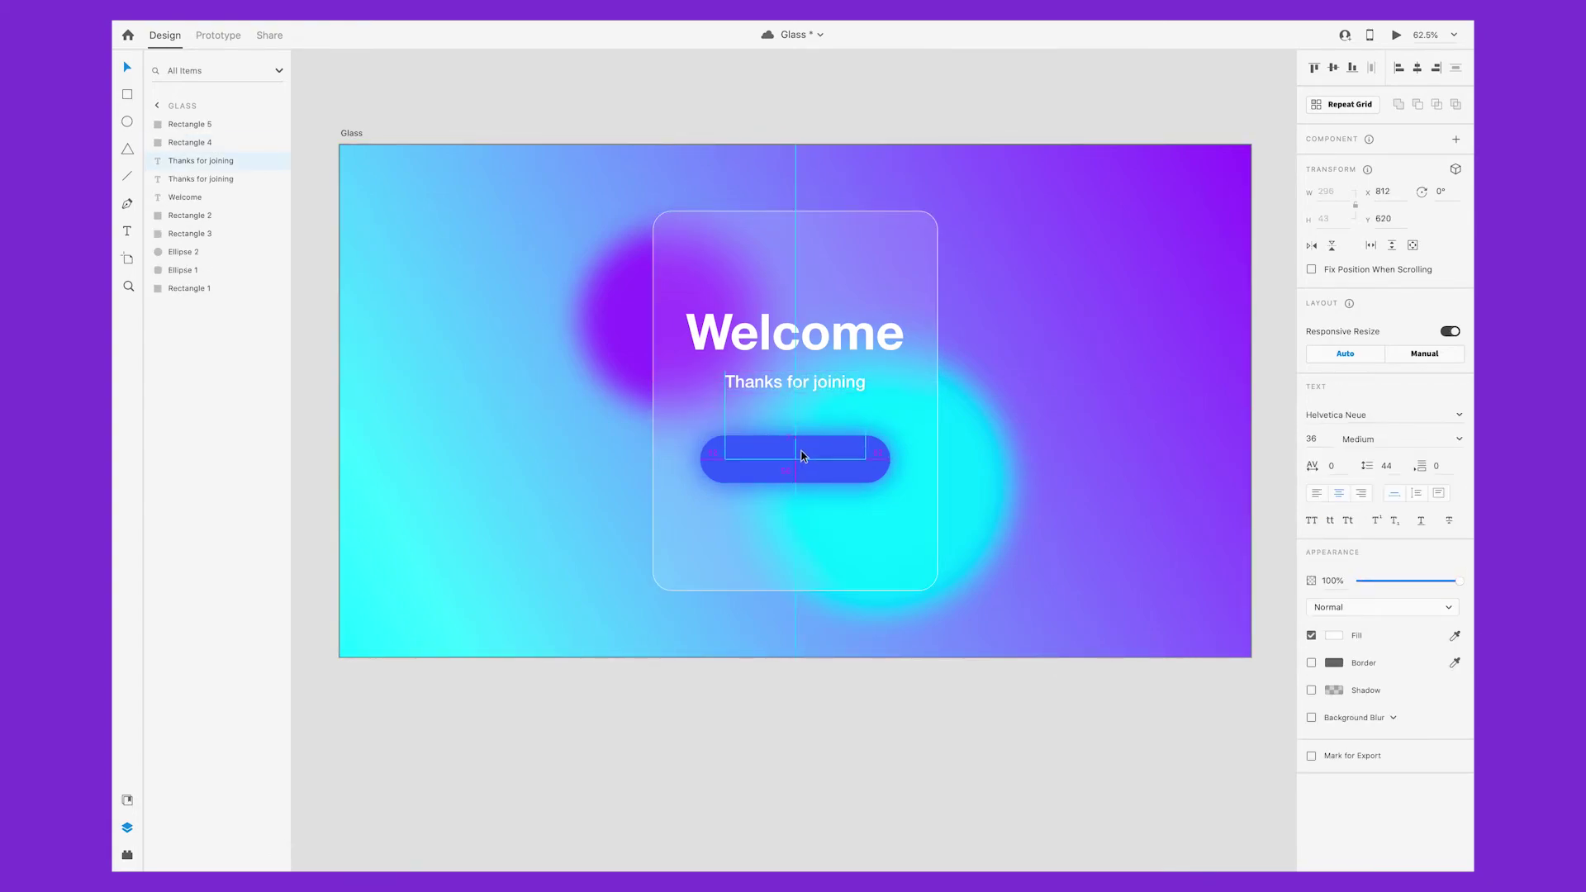
double_click(802, 449)
text(Let’s begin)
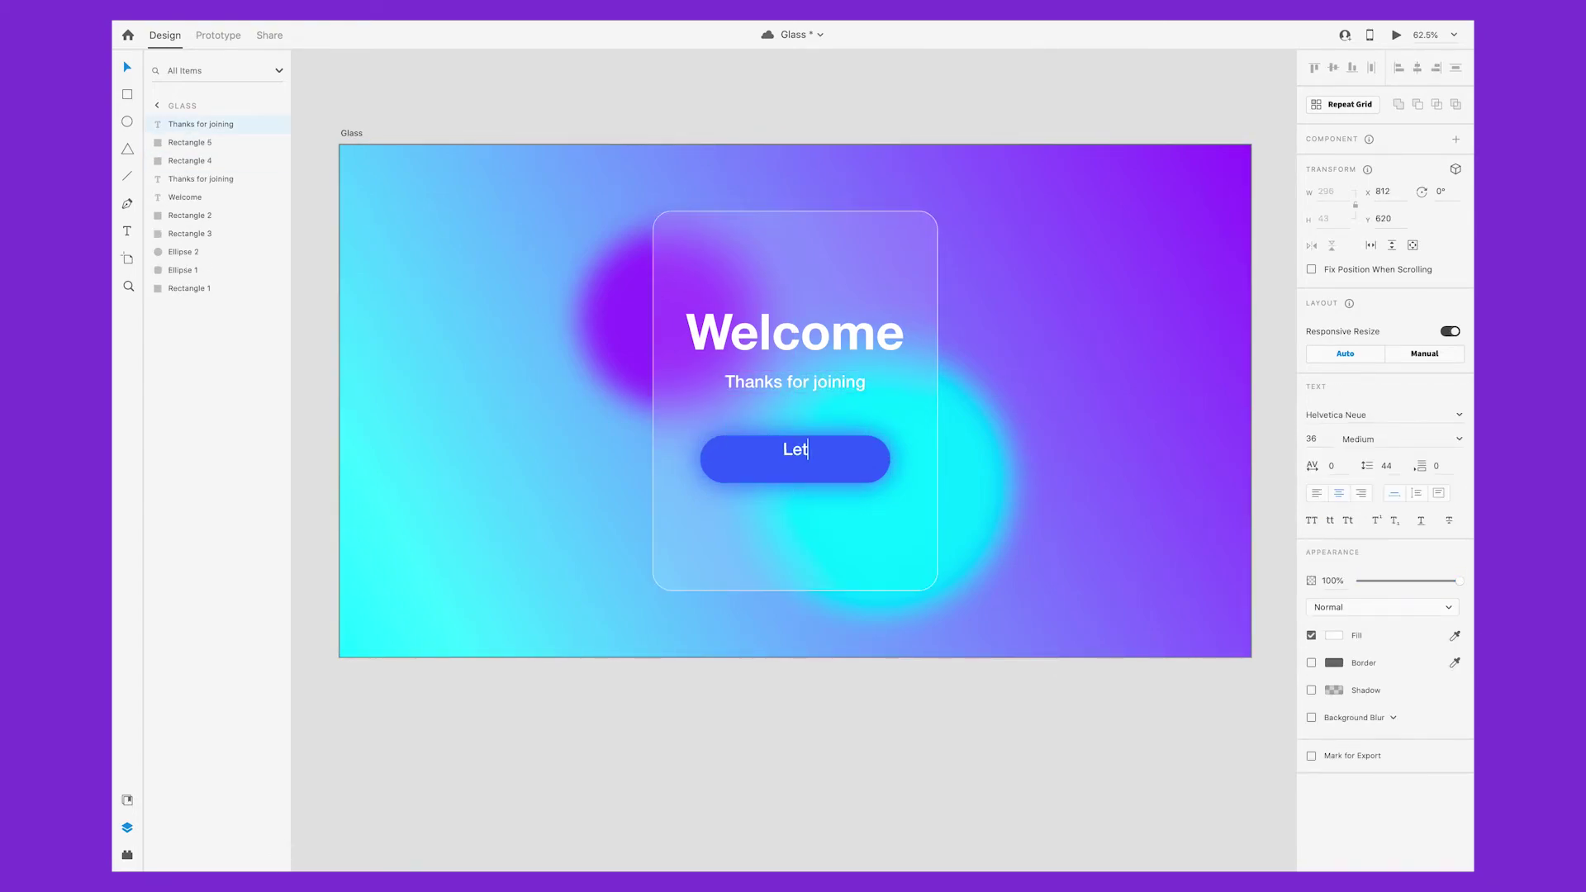
key(Escape)
- Set the "Let’s begin" label to Bold at a size of about 40 and center it on the button
click(1395, 449)
text(Bold)
key(Return)
click(1313, 439)
key(Up)
key(Up)
key(Up)
key(Up)
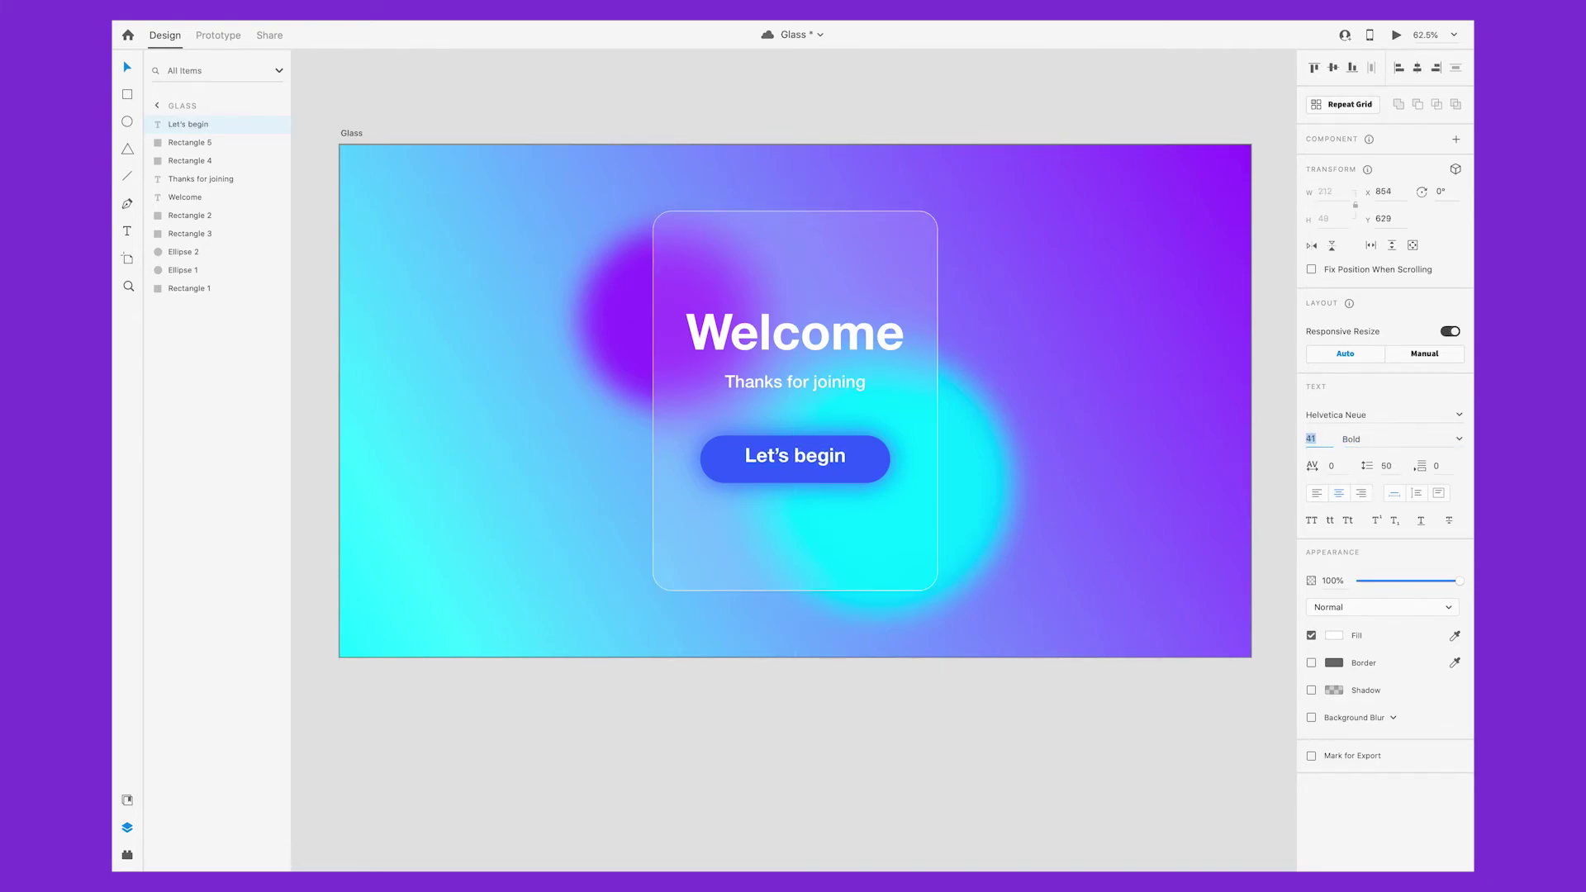
click(1418, 69)
click(1419, 69)
click(755, 732)
- Increase the object blur of the button's lower copy to about 45
click(714, 477)
click(209, 162)
drag(1419, 603, 1447, 606)
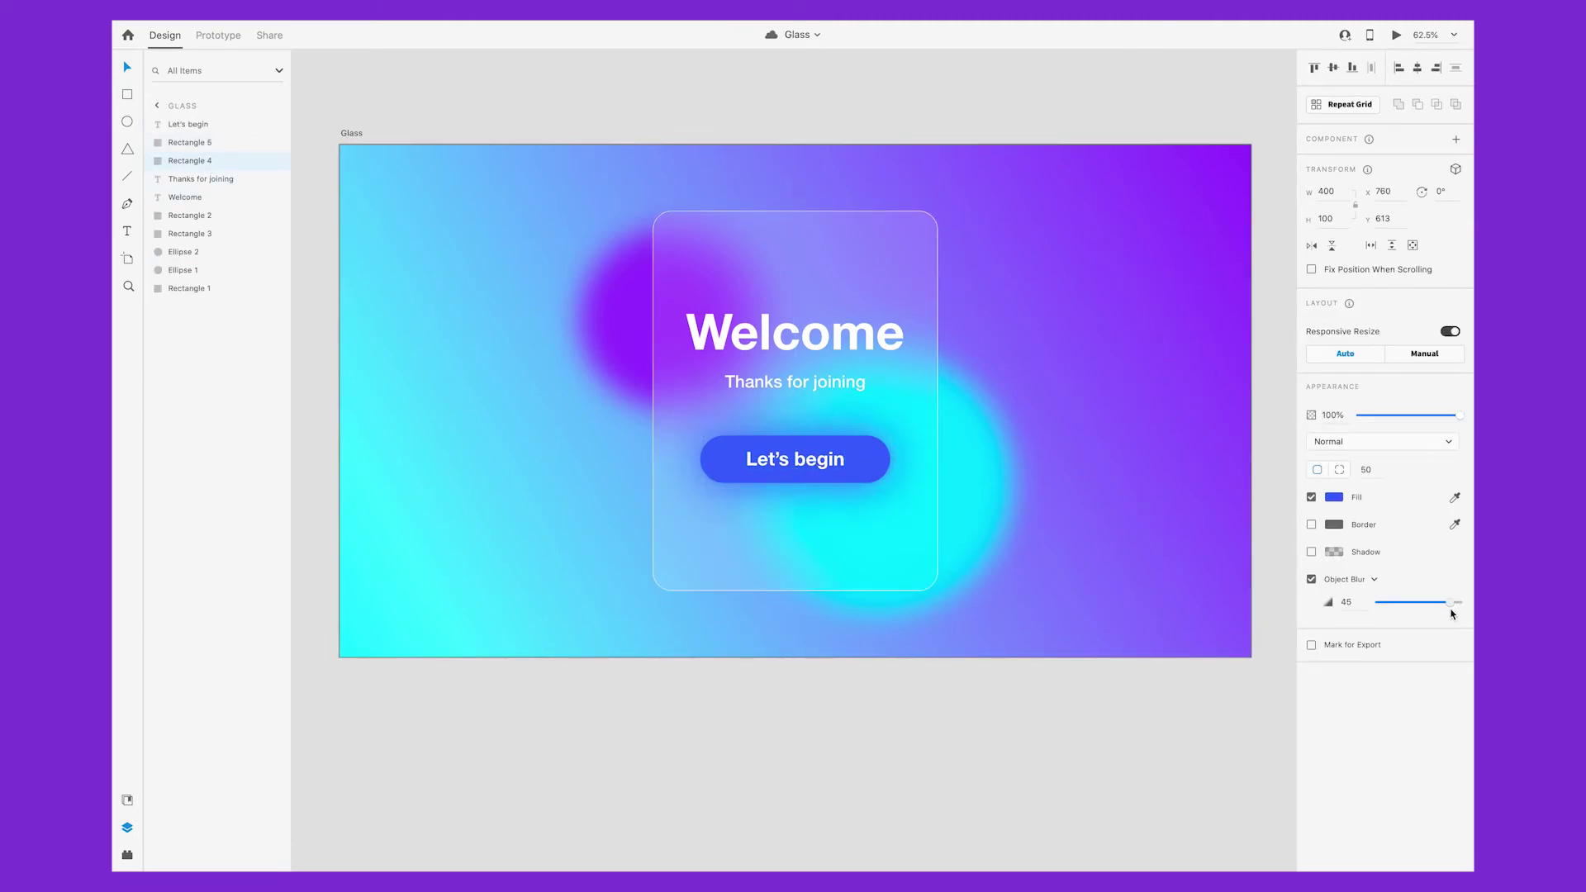
- Group the button label with both button rectangles and nudge the group slightly down
shift+click(195, 125)
key(ctrl+g)
drag(855, 446, 854, 448)
- Group the heading, subtitle and button group together and center the group vertically on the card
shift+click(837, 382)
shift+click(829, 343)
key(ctrl+g)
click(1334, 67)
drag(855, 345, 854, 342)
- Try all caps on the "Let’s begin" label inside the button group and switch it back off
double_click(821, 388)
double_click(818, 466)
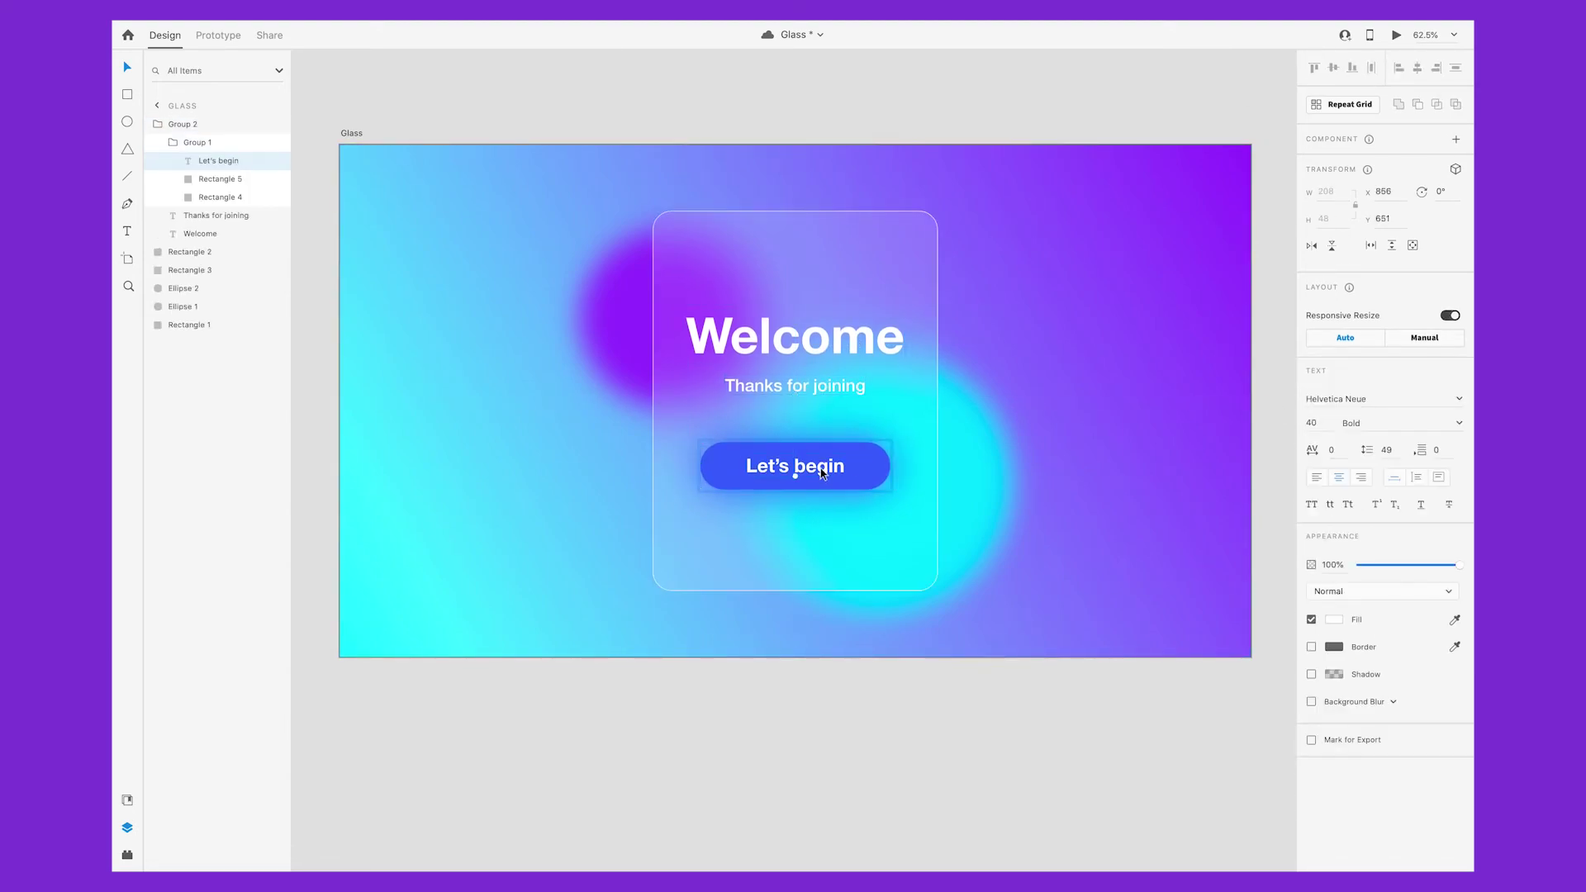
click(1311, 504)
click(1311, 504)
click(948, 780)
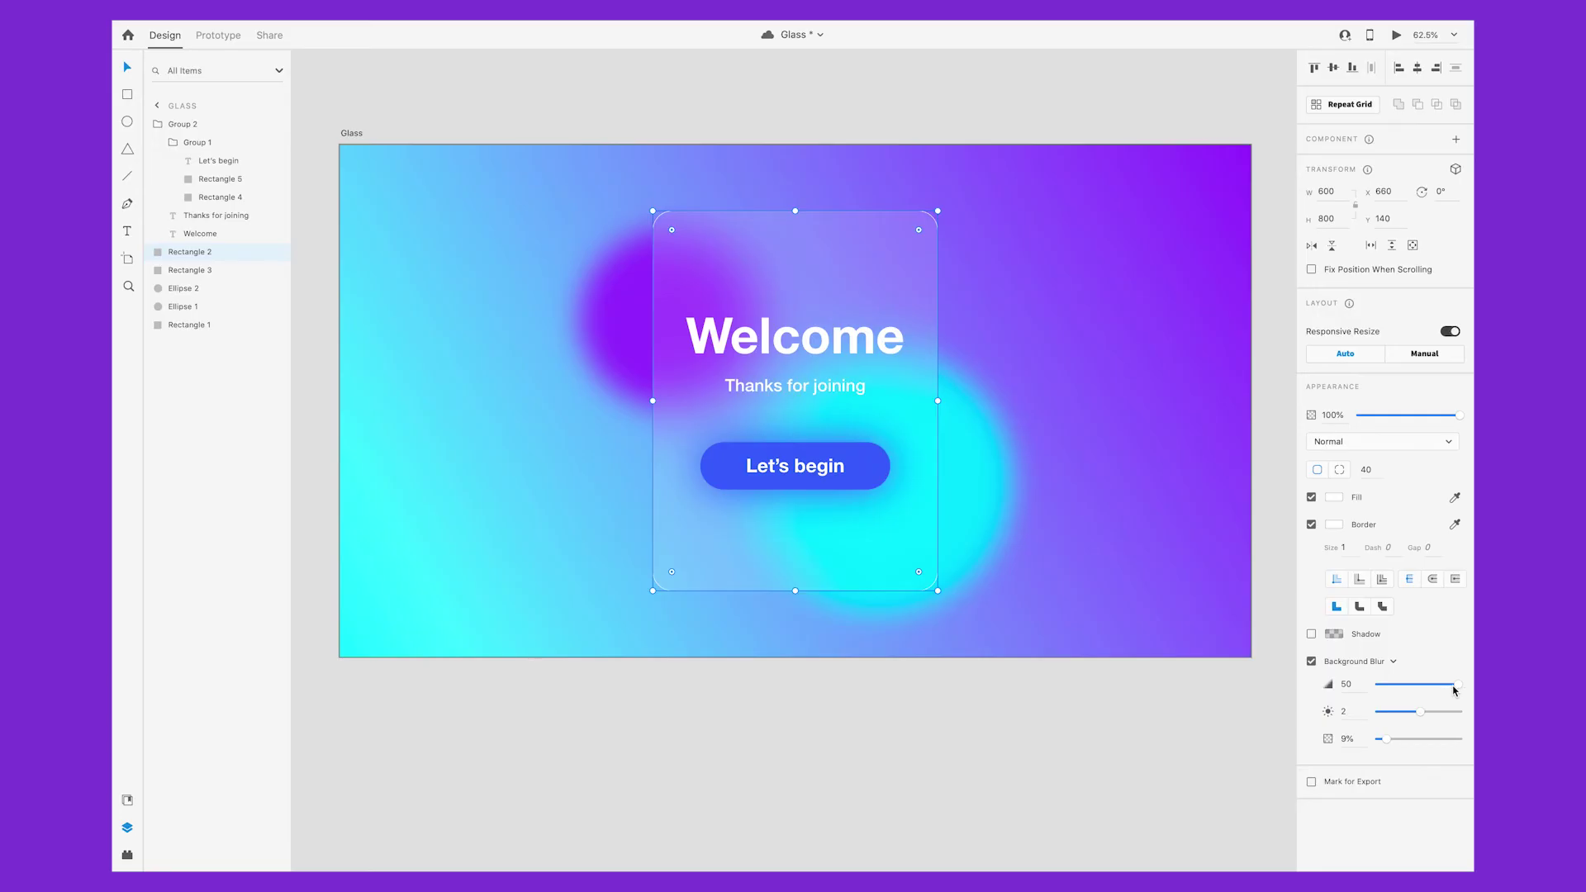
- Try a background blur brightness of -20 on the full-artboard blur rectangle, and undo it
drag(1457, 685, 1401, 747)
click(548, 520)
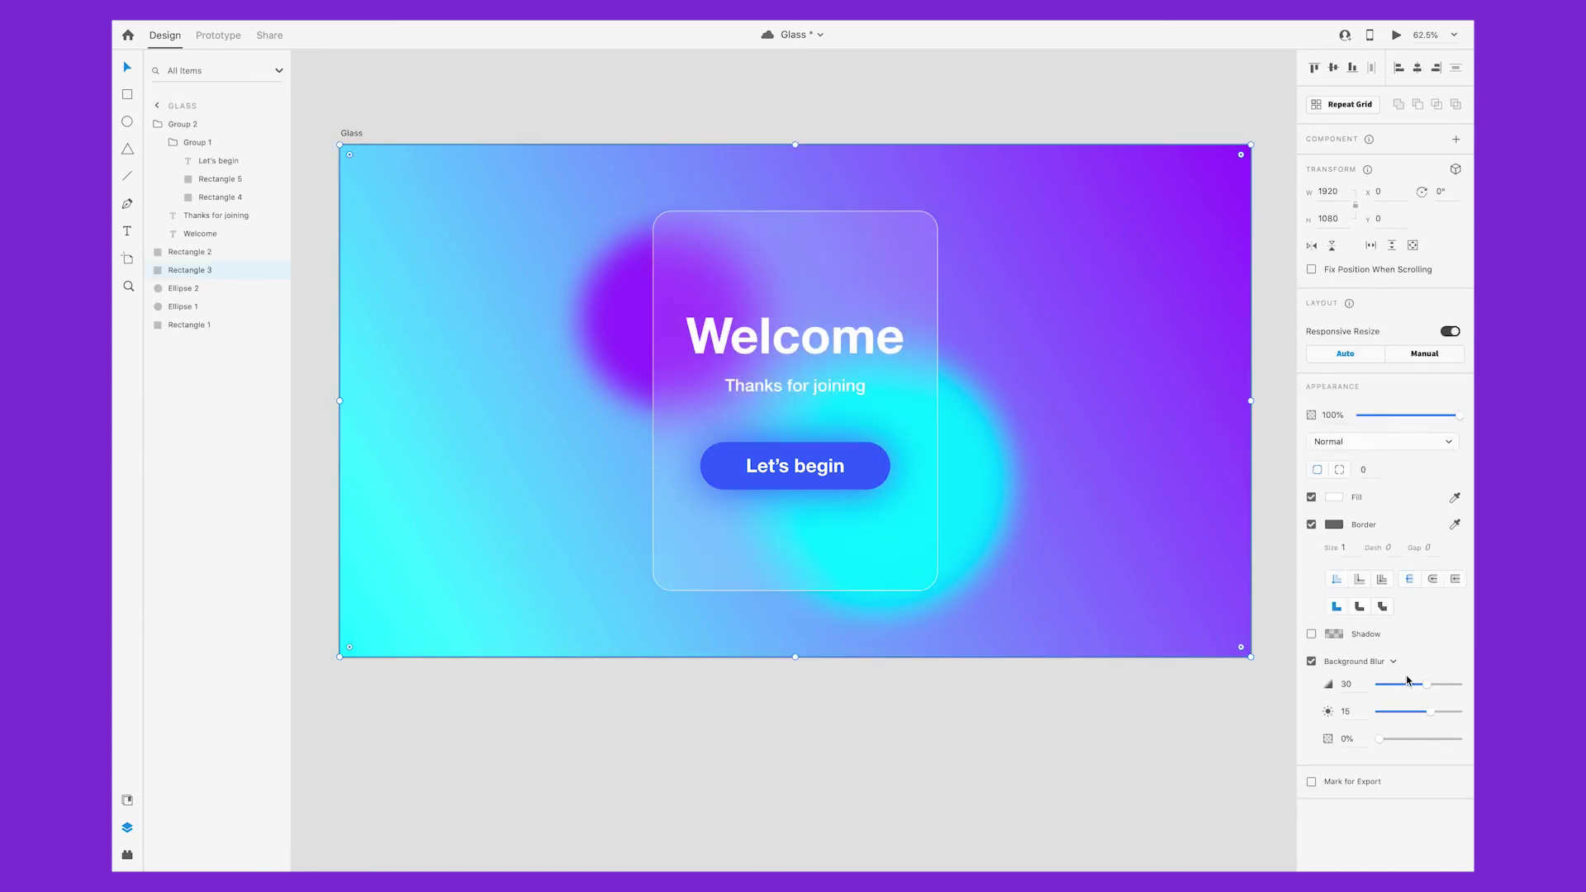
drag(1429, 686, 1407, 722)
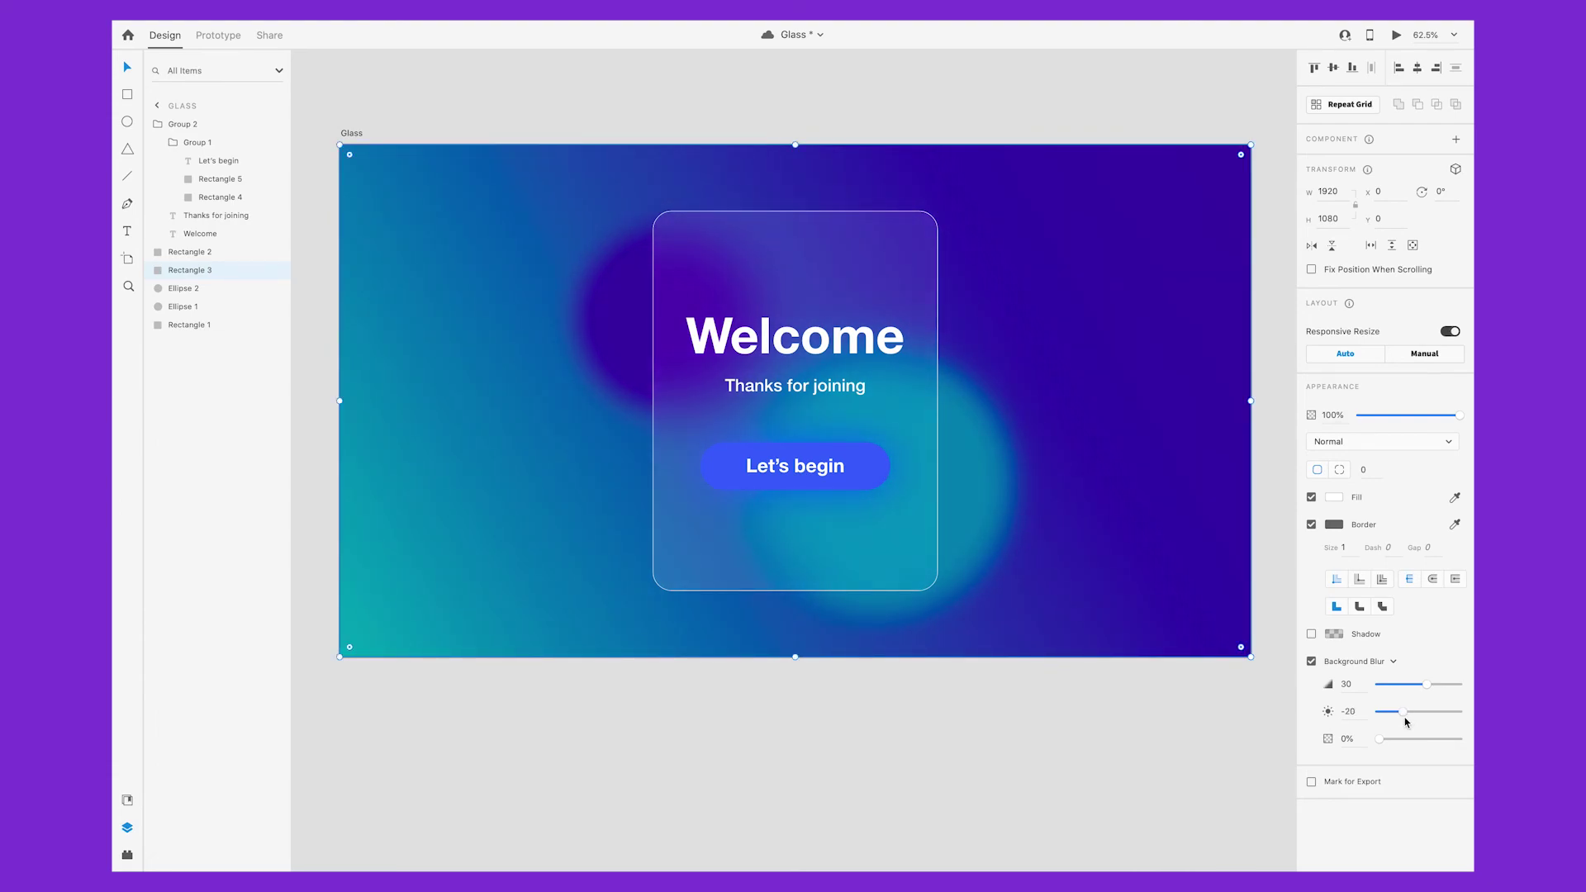
key(ctrl+z)
- Set the full-artboard rectangle's background blur opacity to 41% and tint it with a red fill
mouse_move(1381, 744)
mouse_down()
mouse_move(1434, 746)
mouse_move(1310, 758)
mouse_move(1412, 739)
mouse_up()
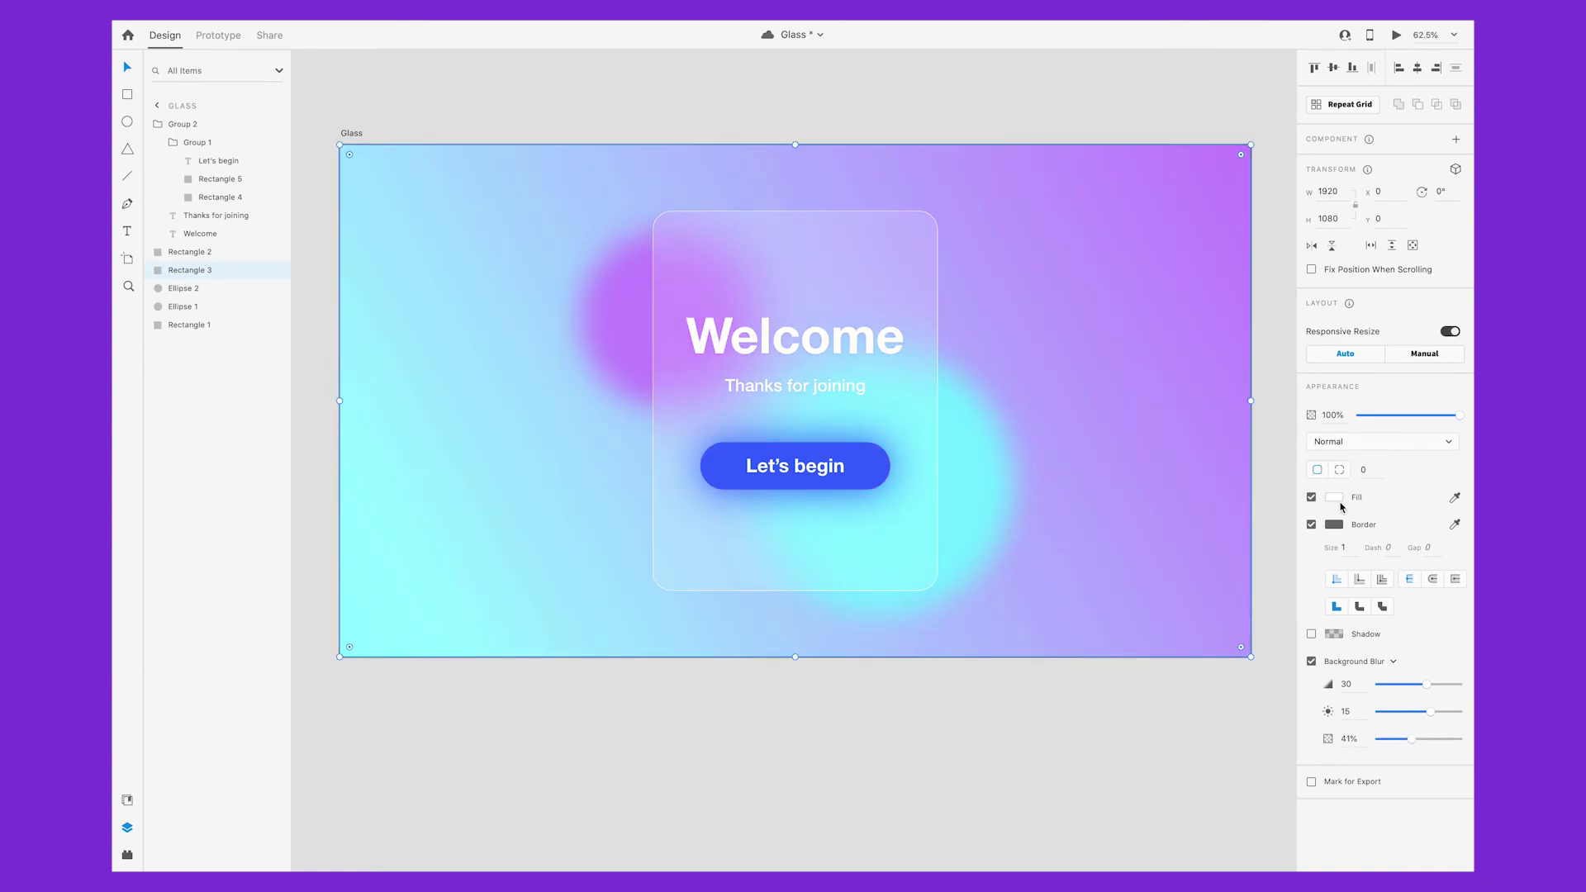
click(1333, 497)
click(1216, 475)
drag(1216, 475, 1240, 439)
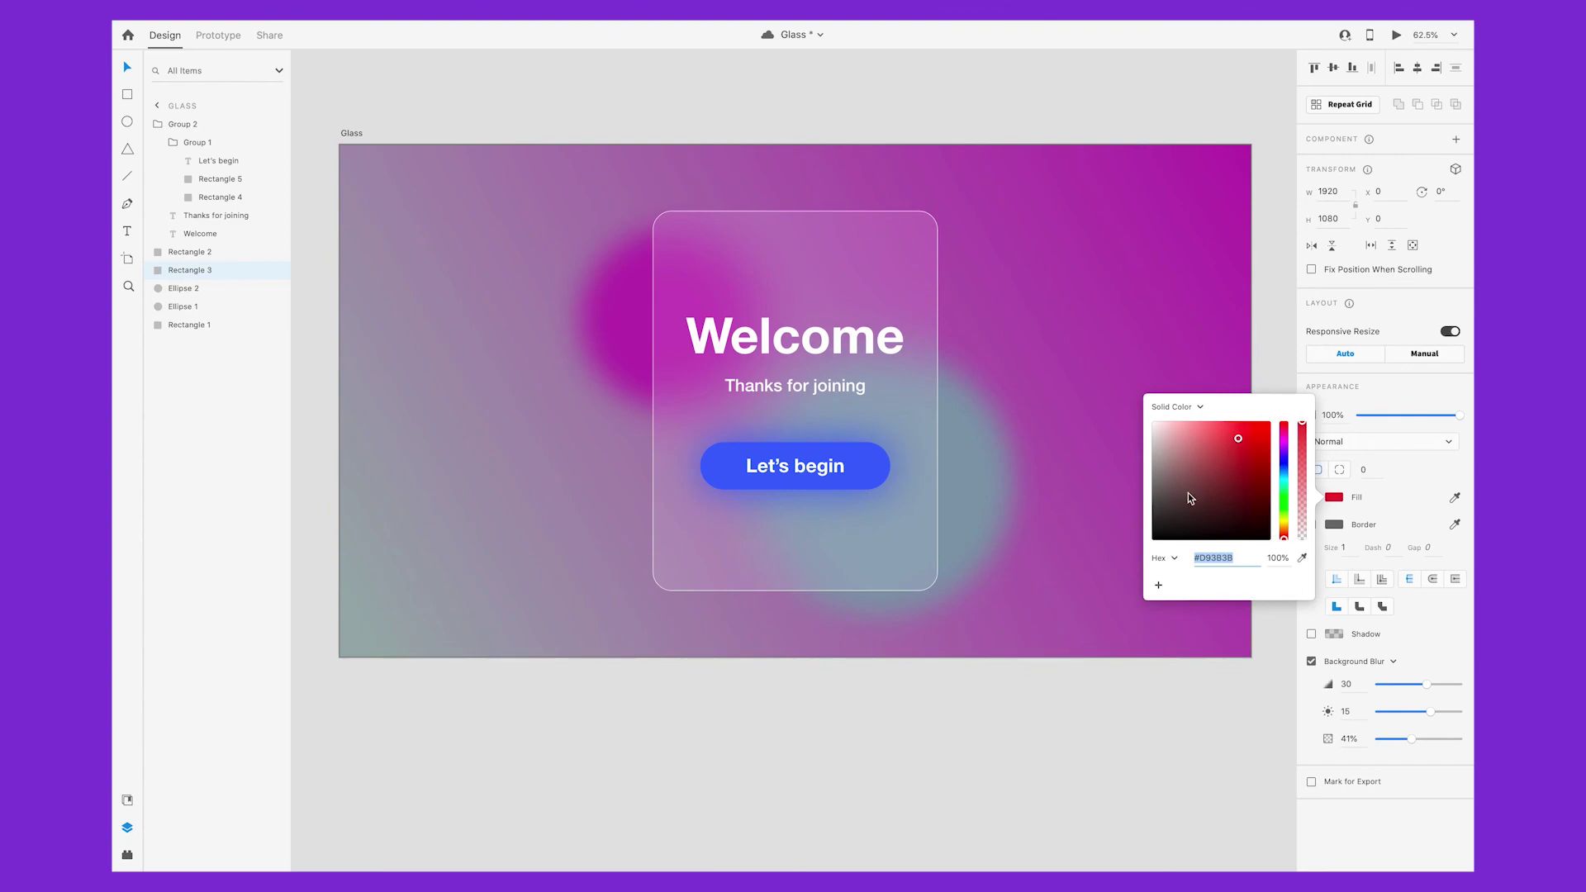
click(1414, 746)
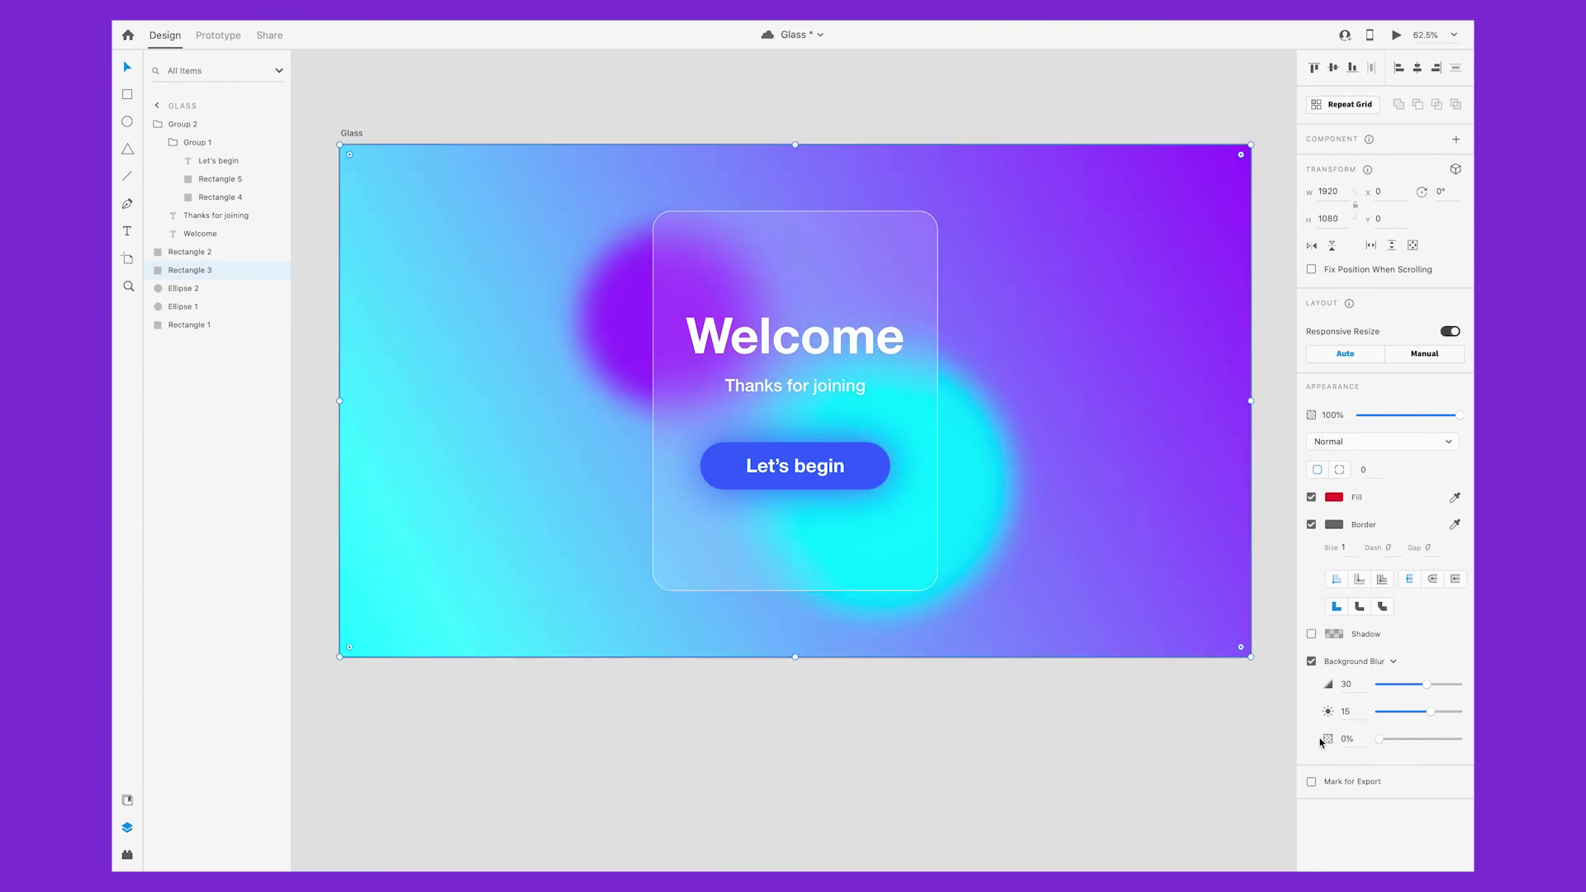
click(1117, 750)
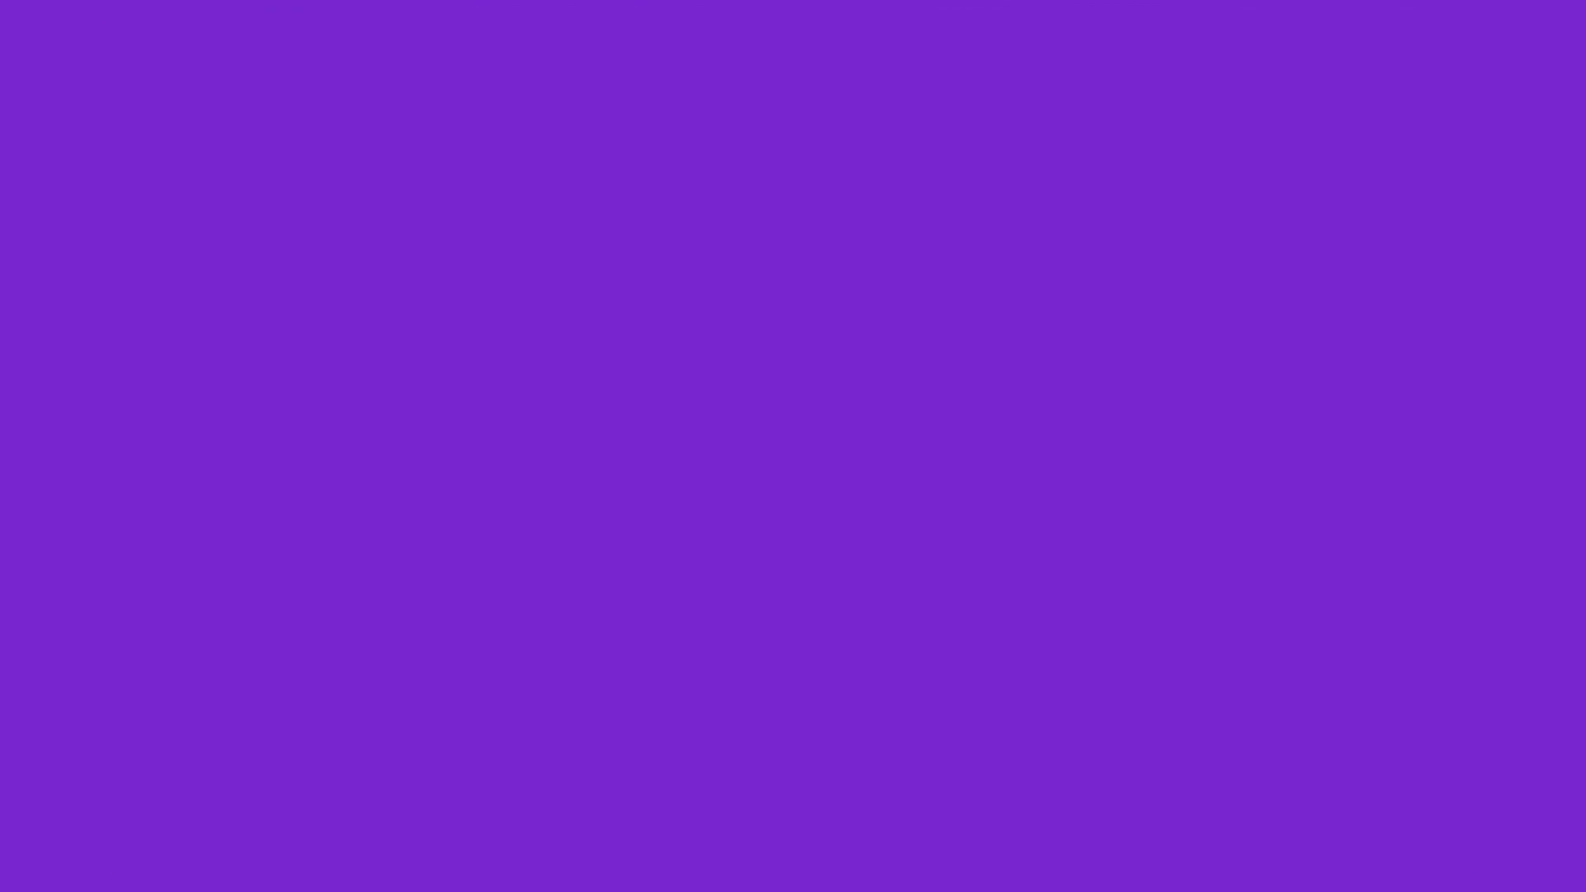